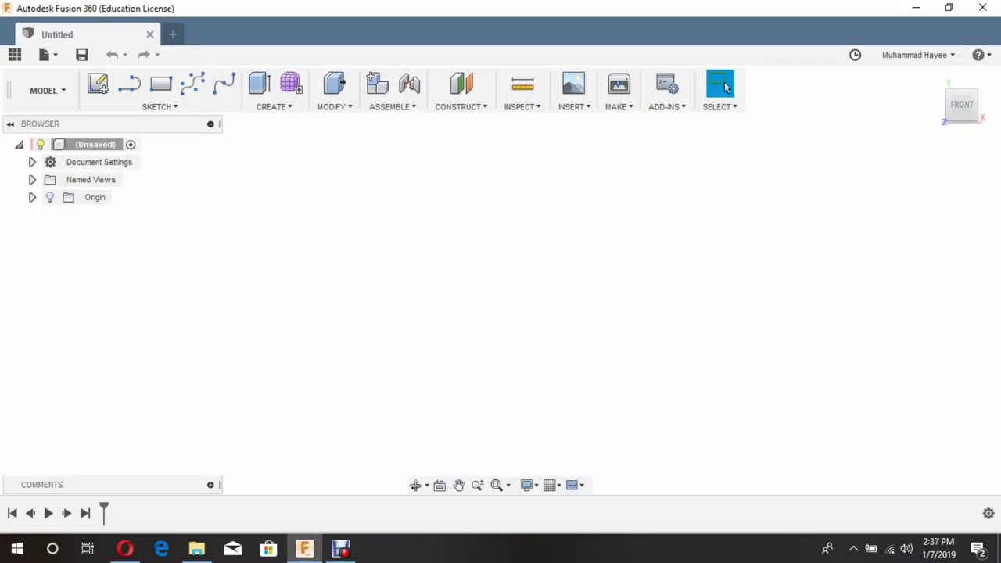
Change the design's active units from meters to centimeters in Document Settings
left_click(32, 162)
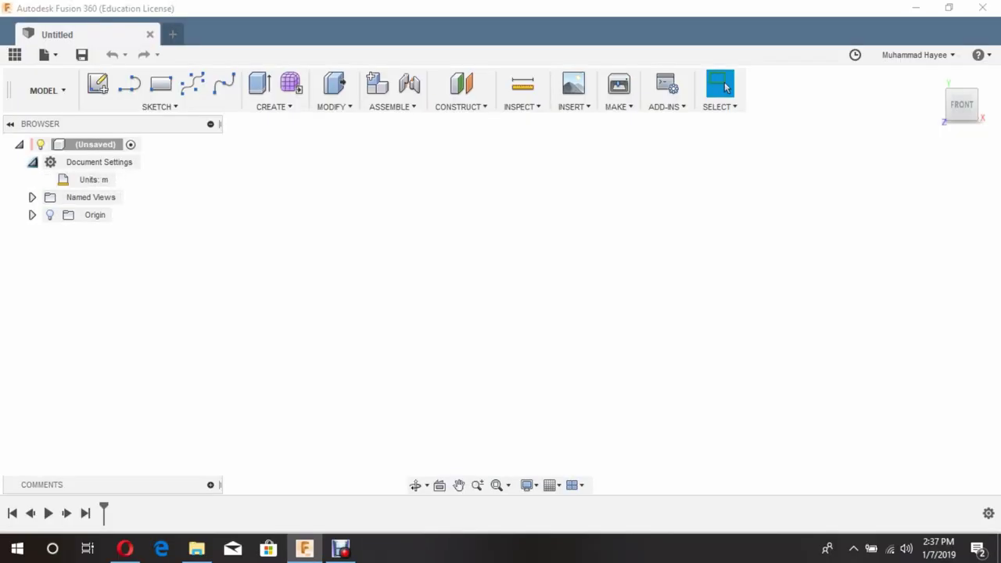
left_click(125, 179)
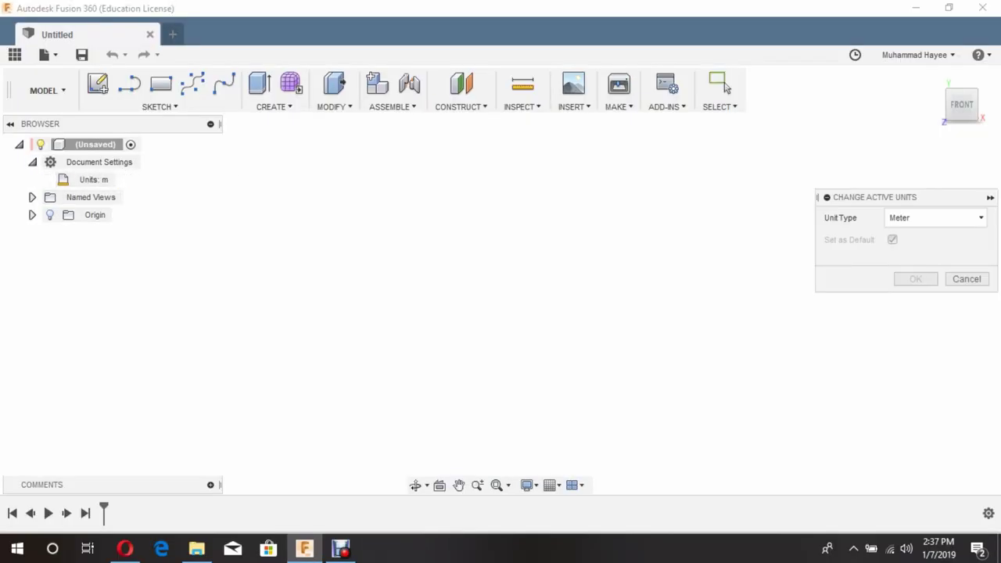
left_click(936, 217)
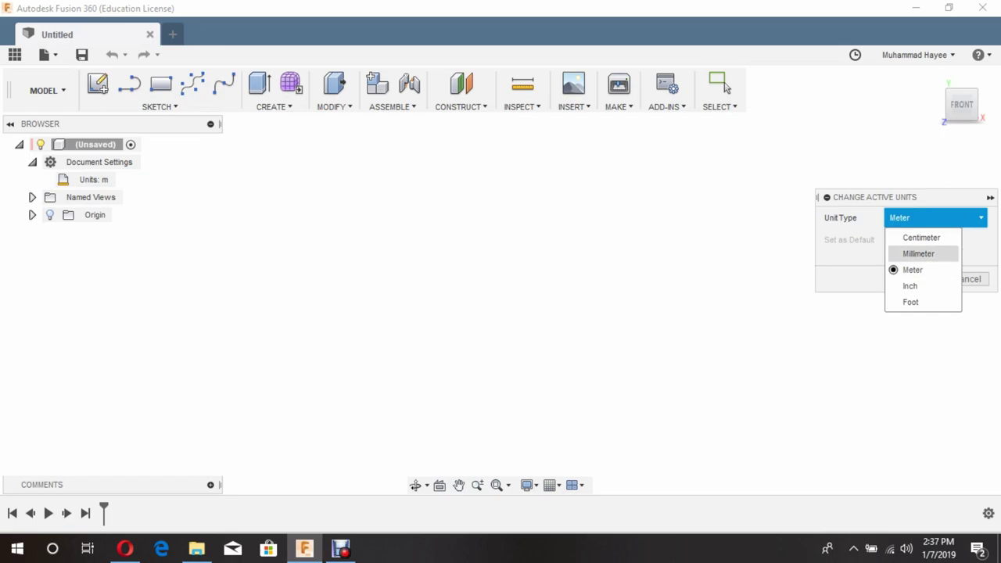
left_click(921, 237)
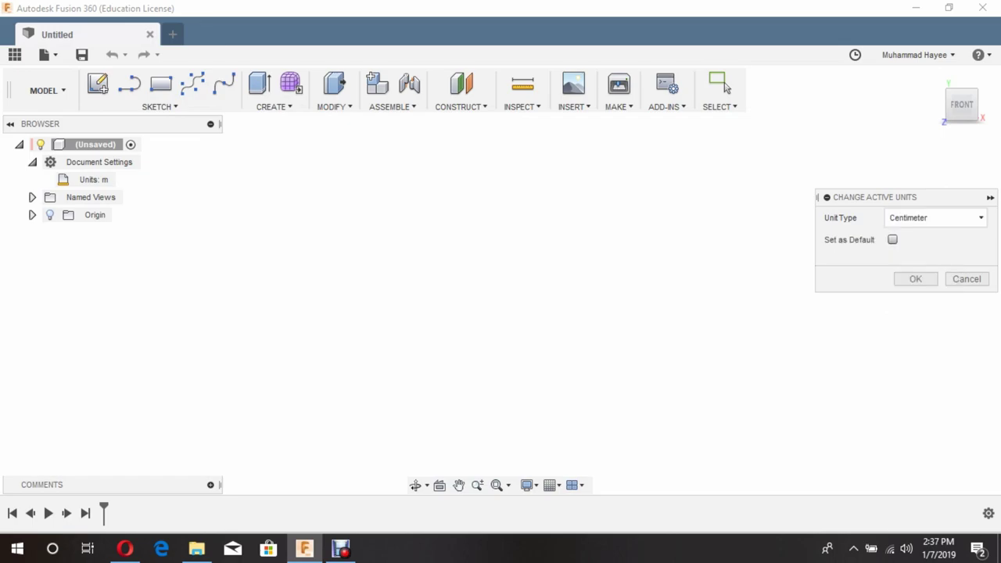
key("Return")
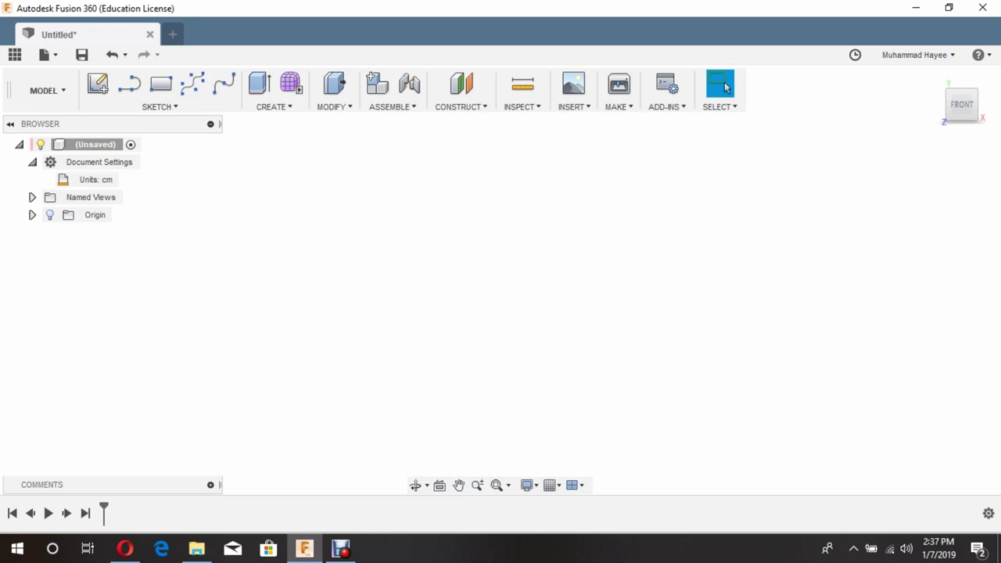
Show the origin and start a new sketch on the XY plane
left_click(50, 214)
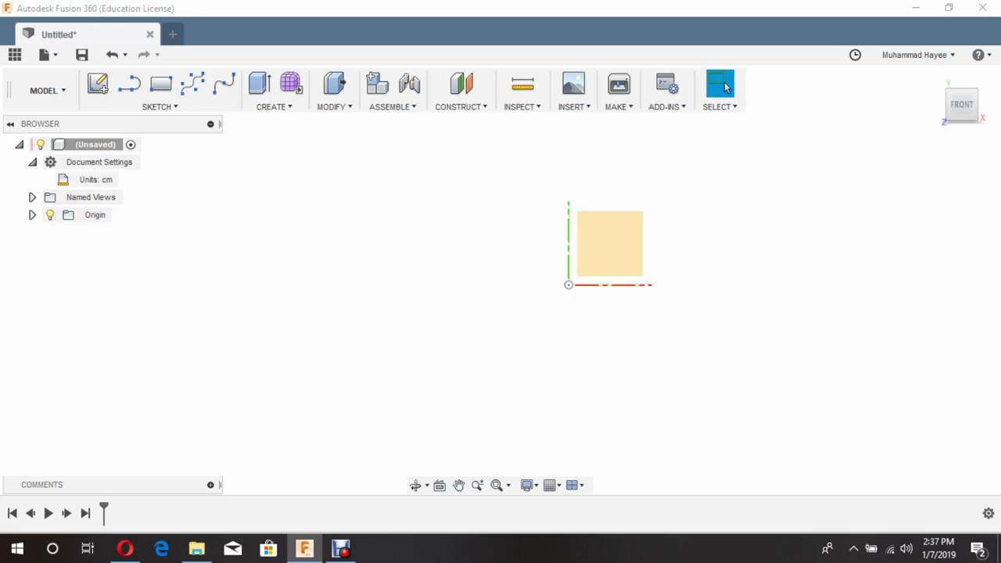
left_click(98, 84)
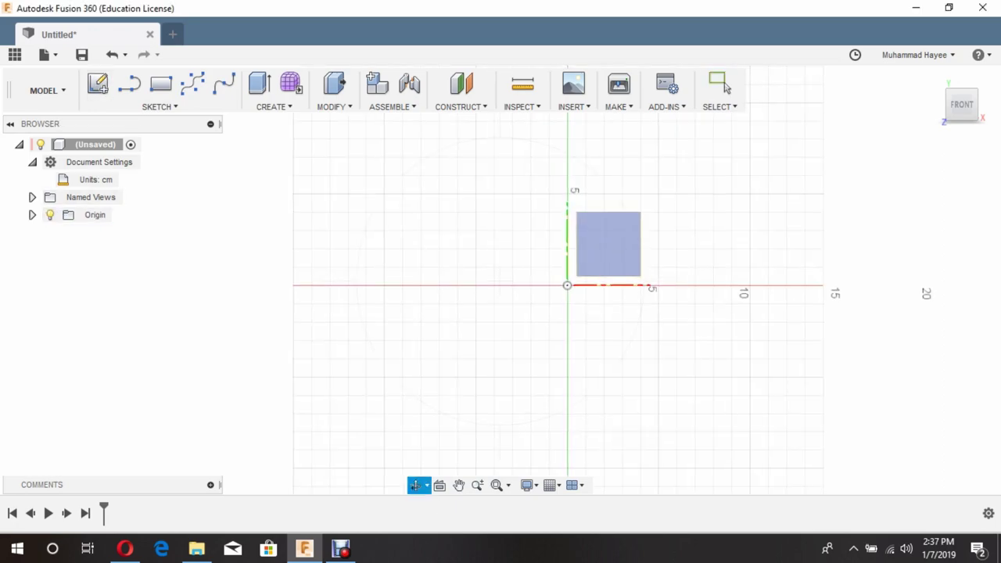
left_click(98, 84)
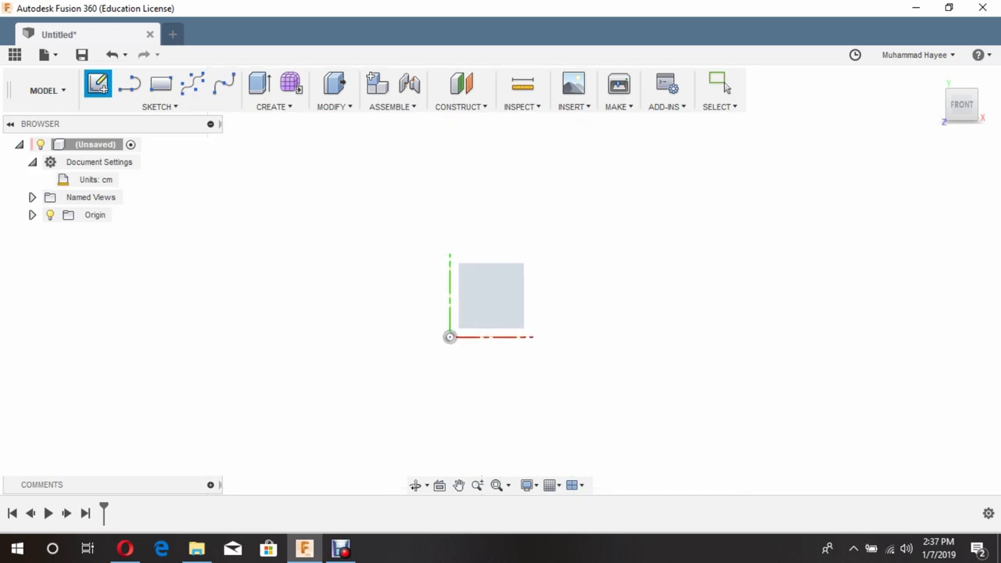
left_click(491, 296)
Draw two circles centered at the origin, 12 cm and 10 cm in diameter
left_click(160, 107)
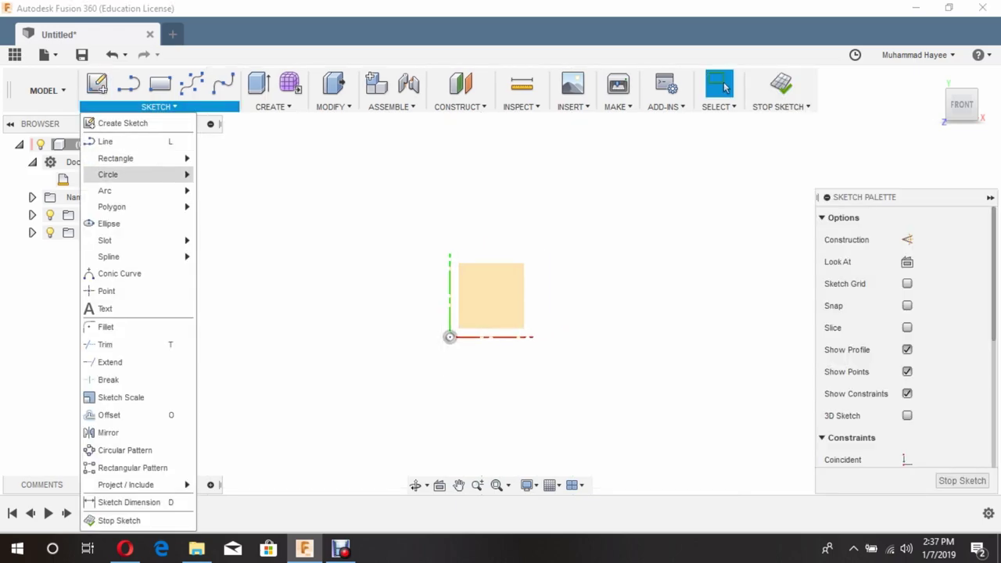
mouse_move(126, 174)
left_click(235, 174)
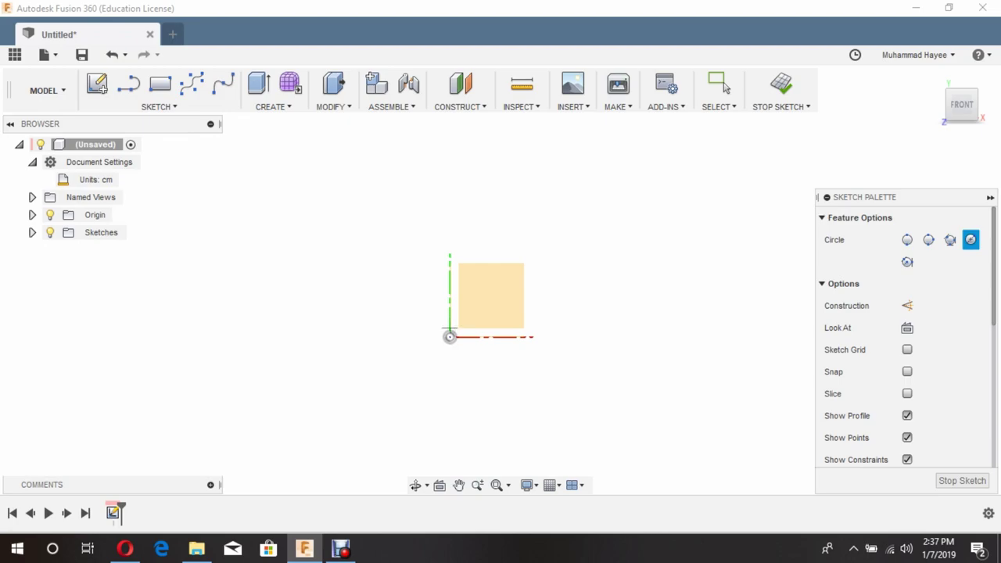
left_click(450, 336)
type("12")
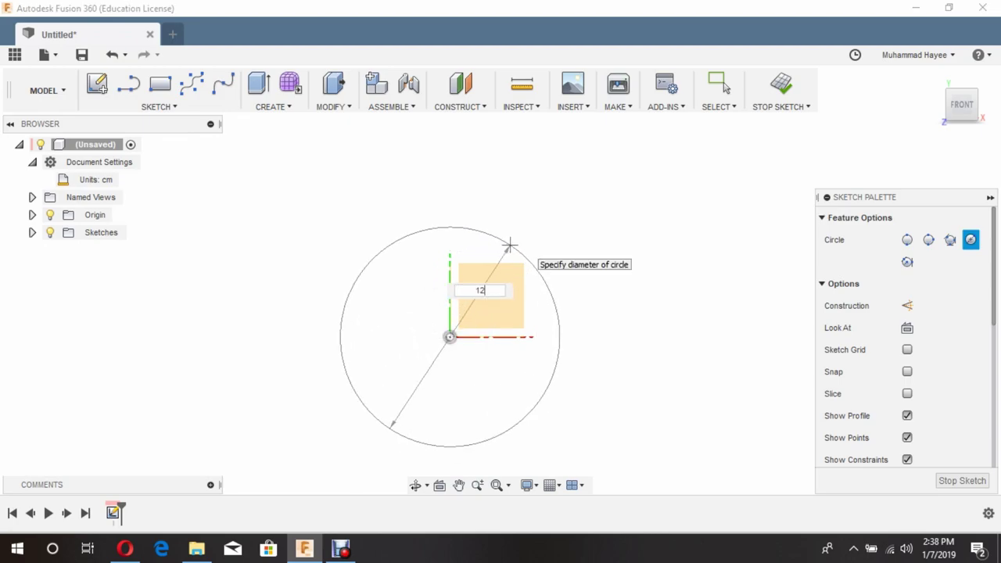
key("Return")
left_click(726, 87)
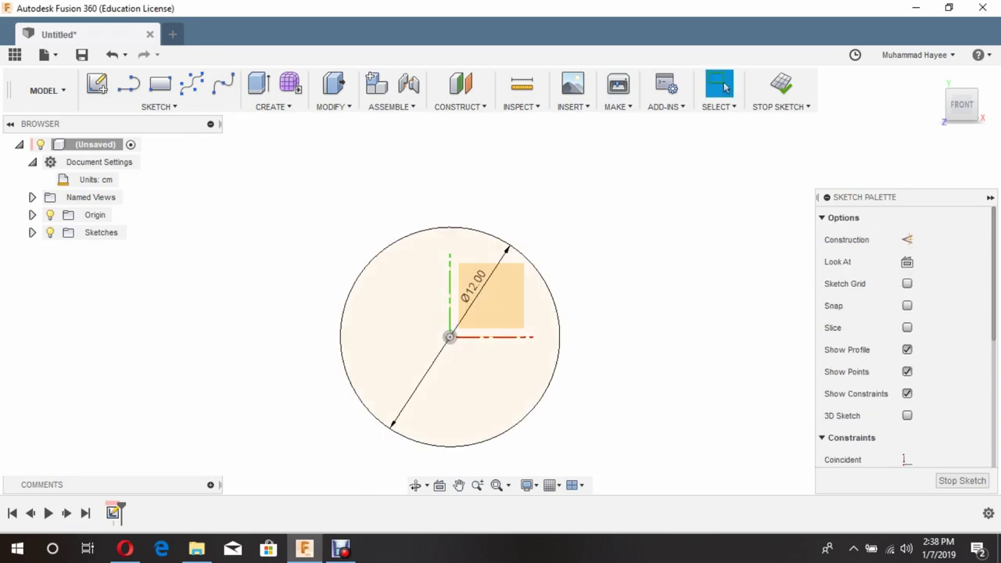
key("c")
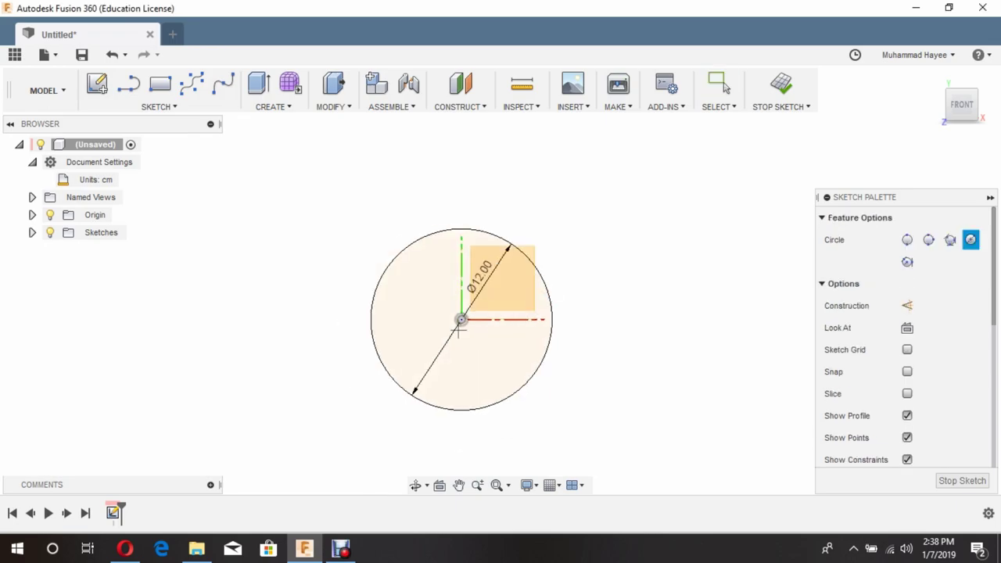
left_click(462, 320)
type("10")
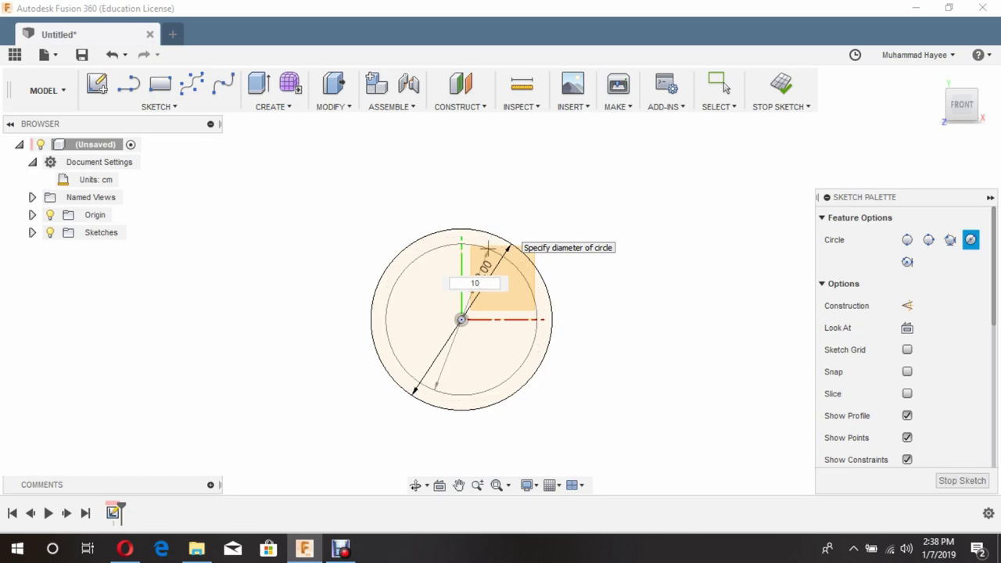
type(".5")
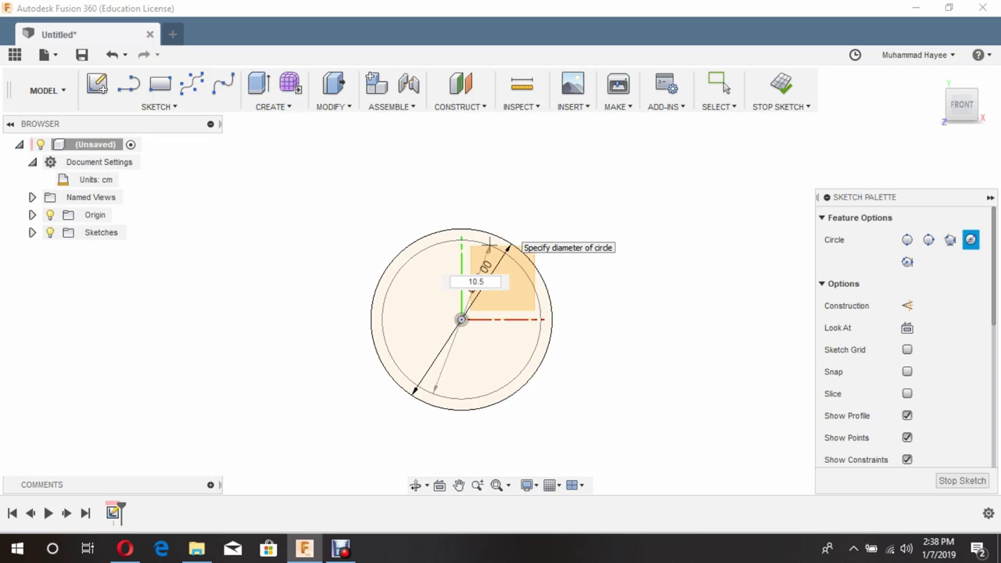
type(".")
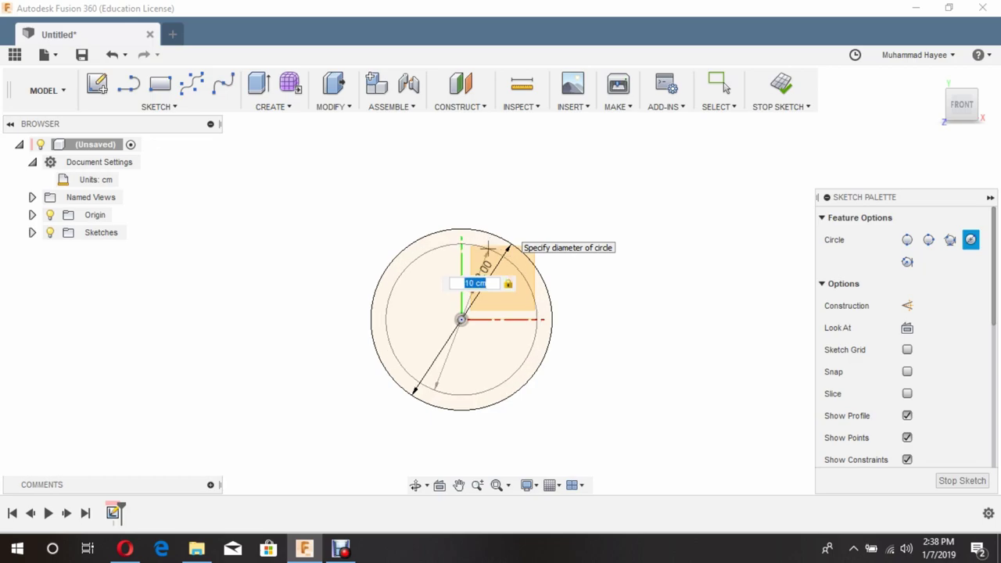
key("Return")
left_click(725, 88)
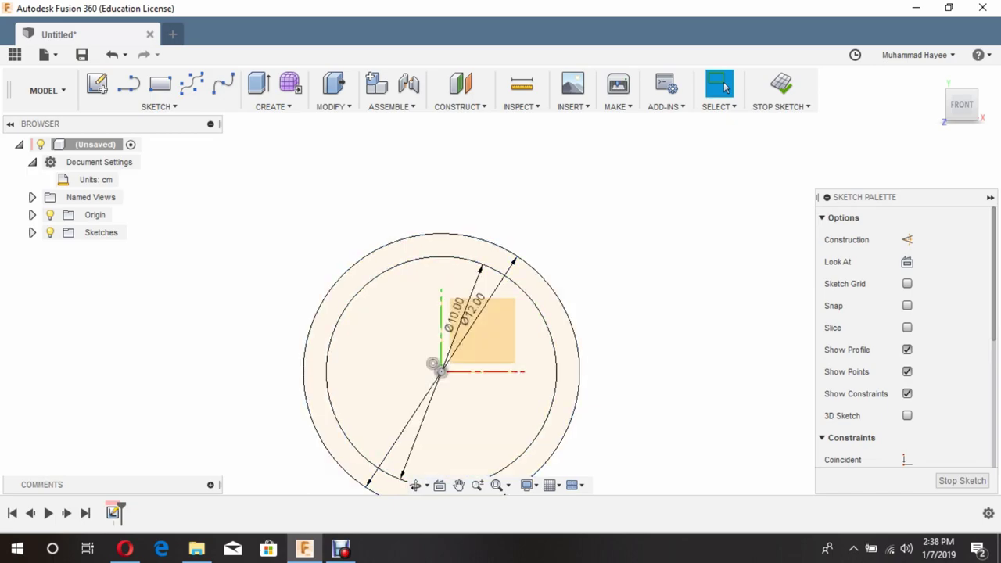
Draw an 11 cm diameter circle centered at the origin between the other two
key("c")
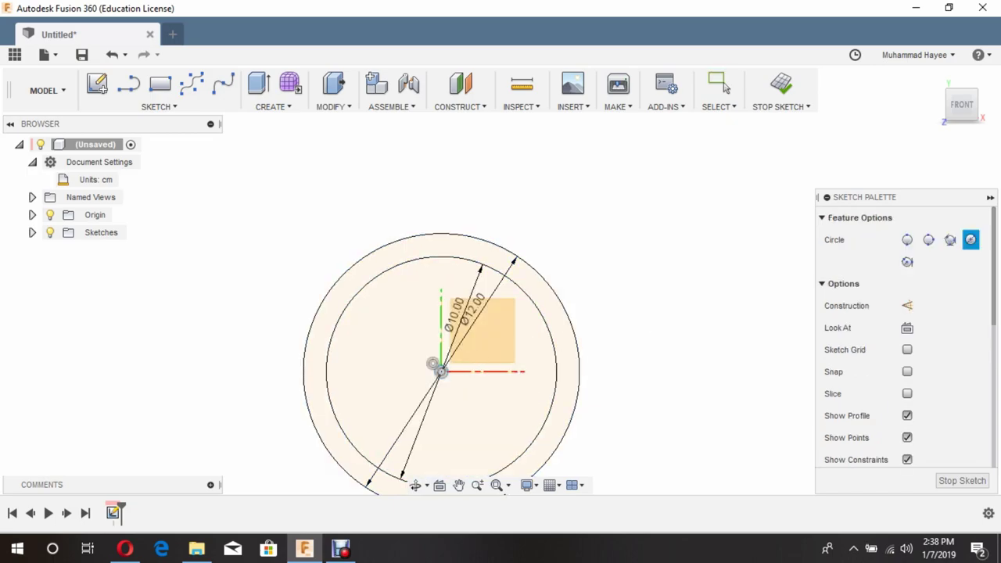
left_click(440, 370)
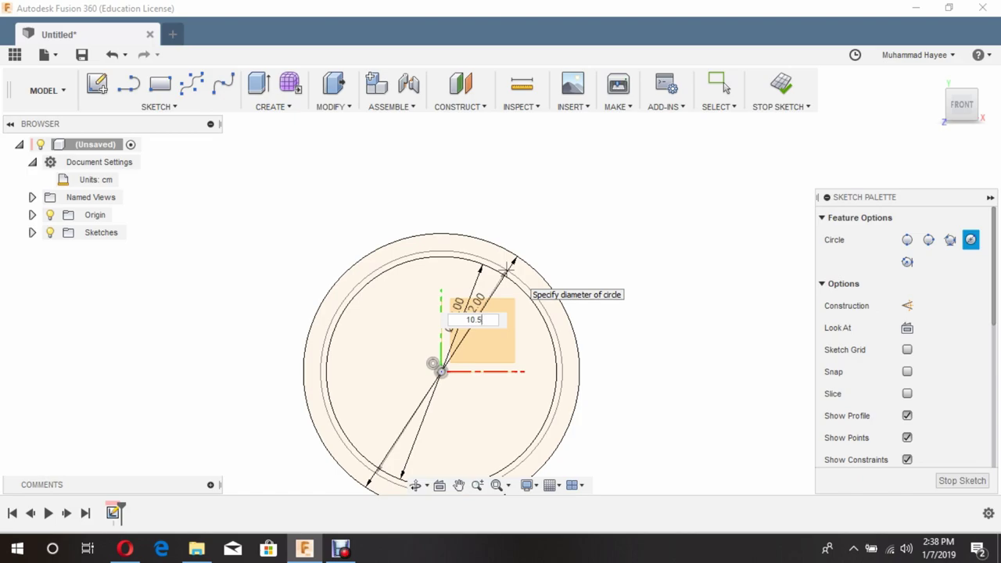
type("10.")
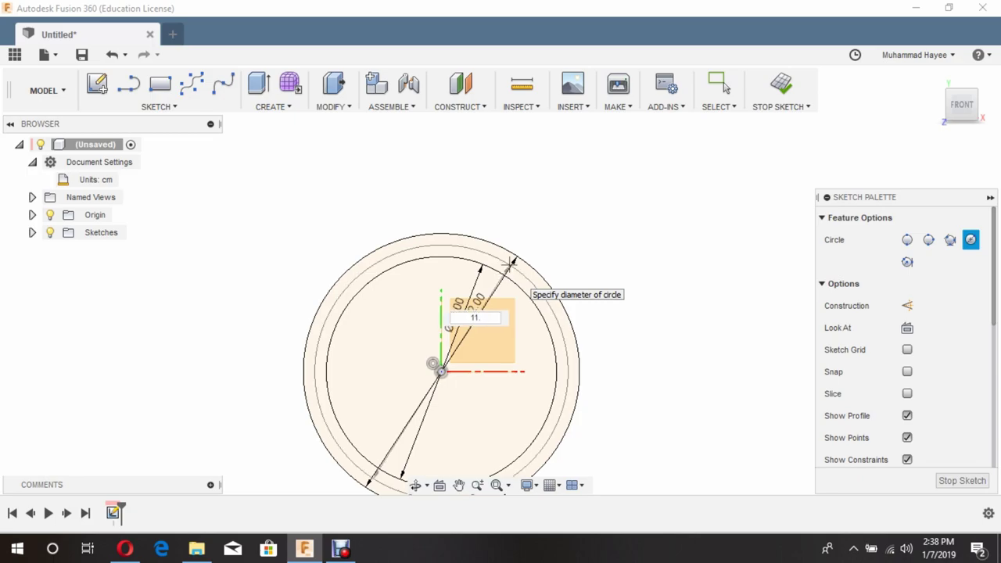
key("Return")
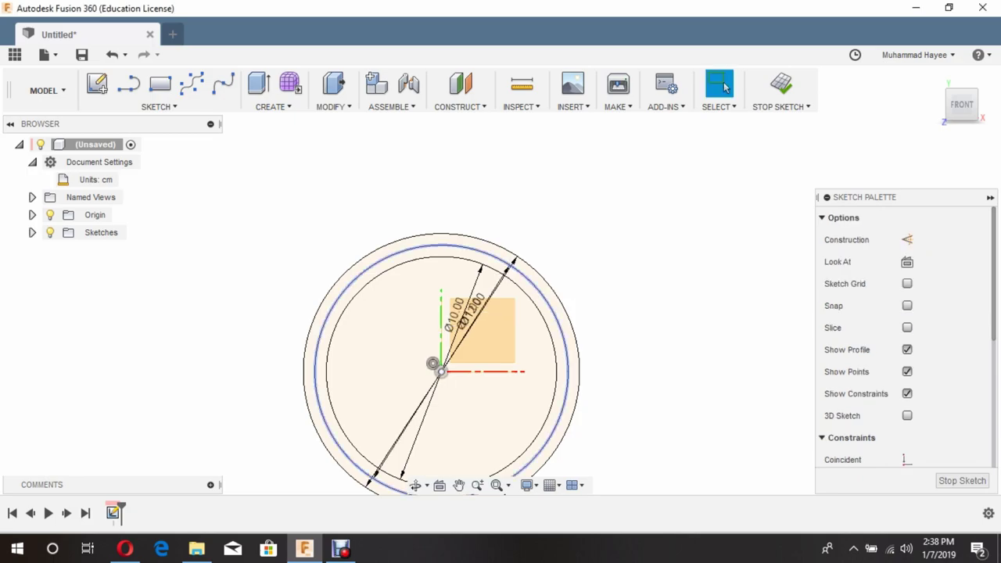
left_click(416, 486)
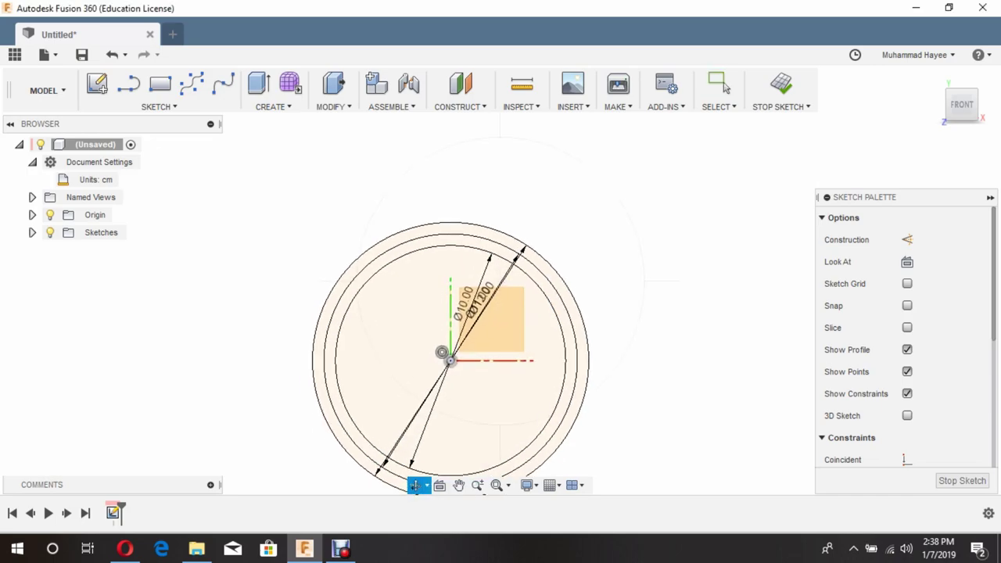
left_click(725, 87)
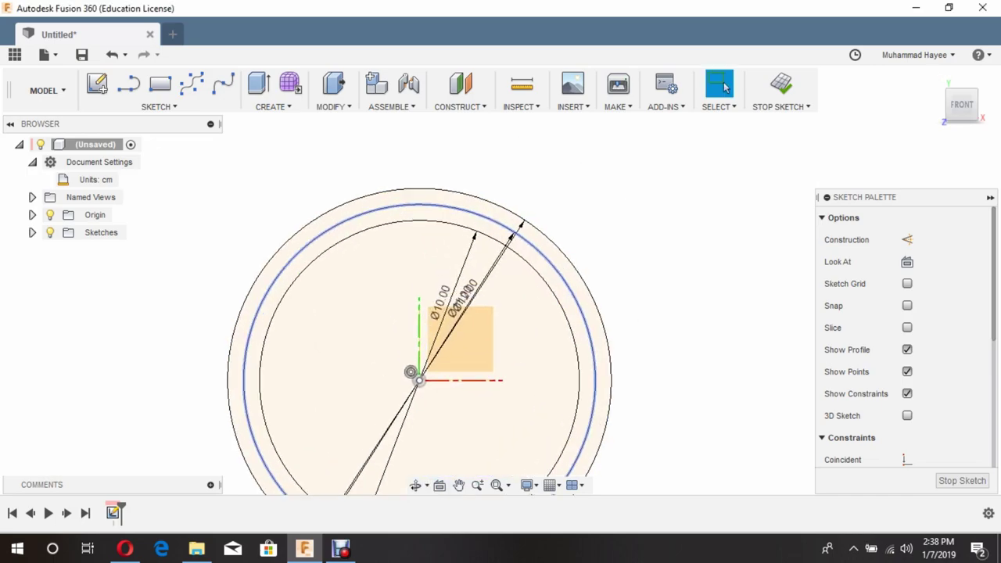
scroll(679, 243, "down", 2)
key("l")
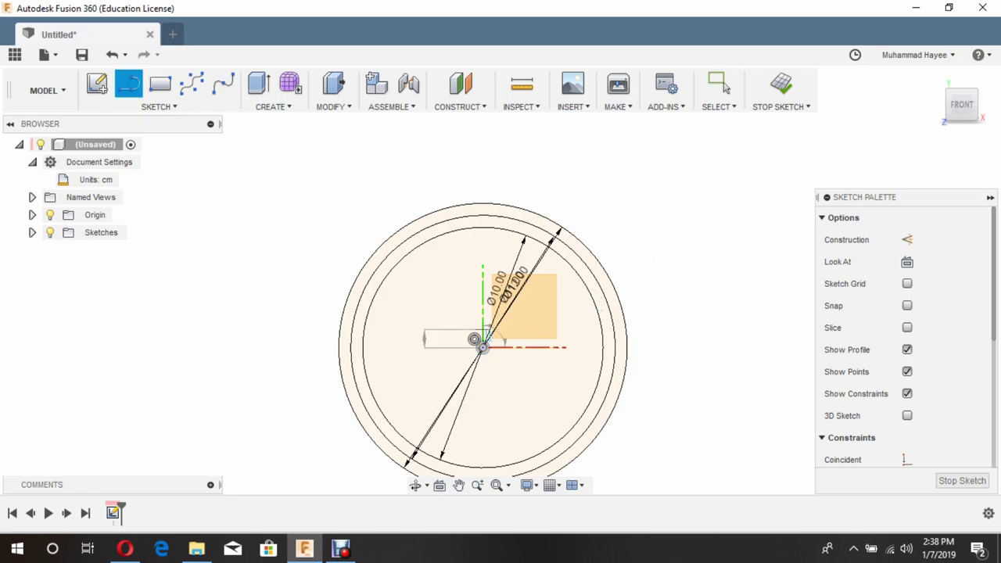
Draw a vertical line from the origin down past the bottom of the circles
left_click(482, 346)
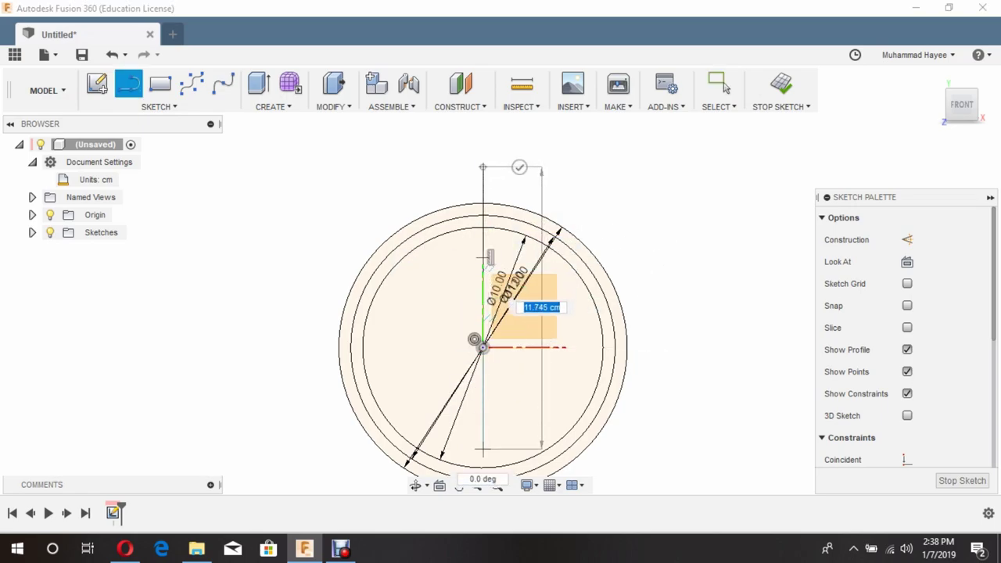
scroll(483, 168, "down", 2)
left_click(415, 485)
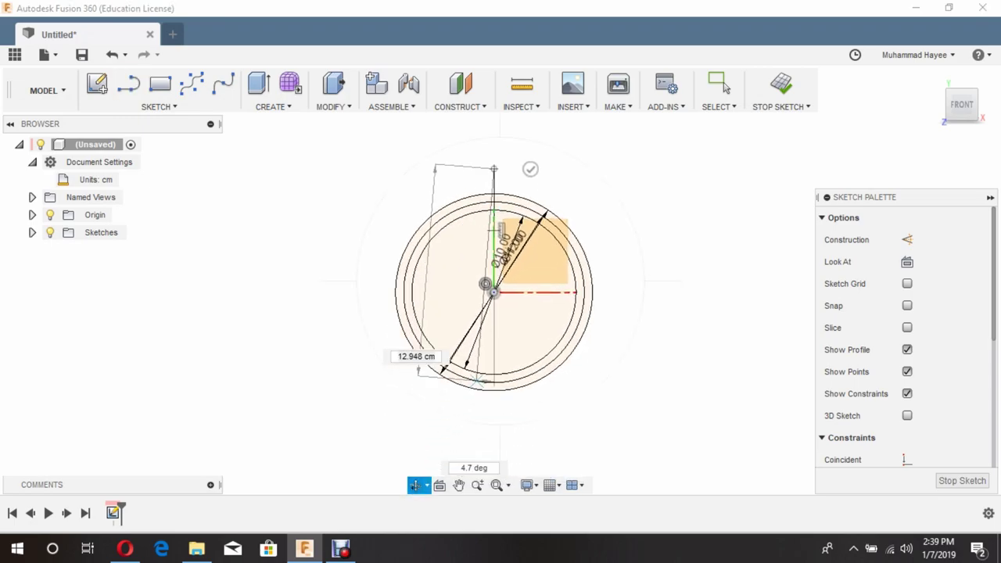
middle_click_drag(479, 382, 485, 330)
key("Escape")
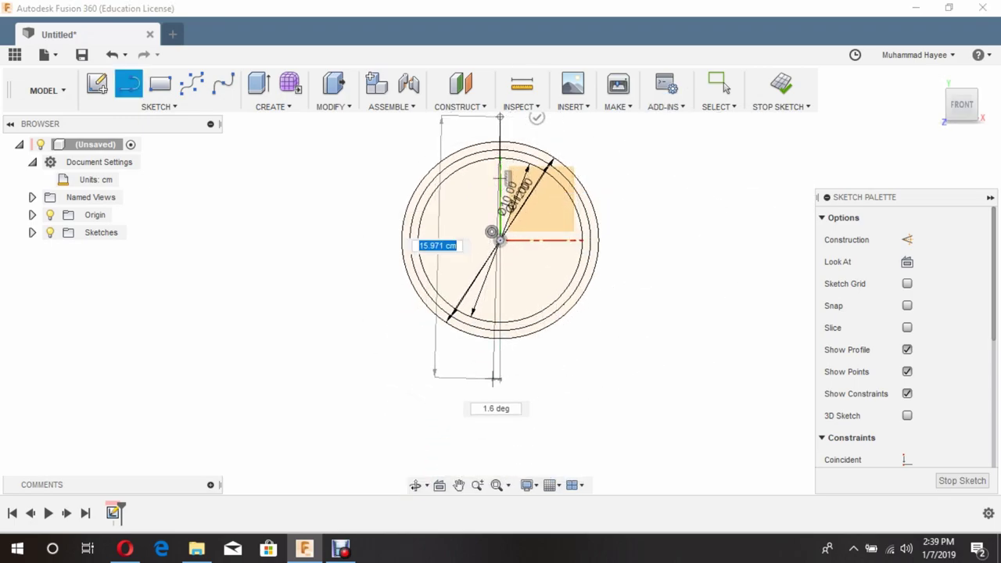
left_click(499, 377)
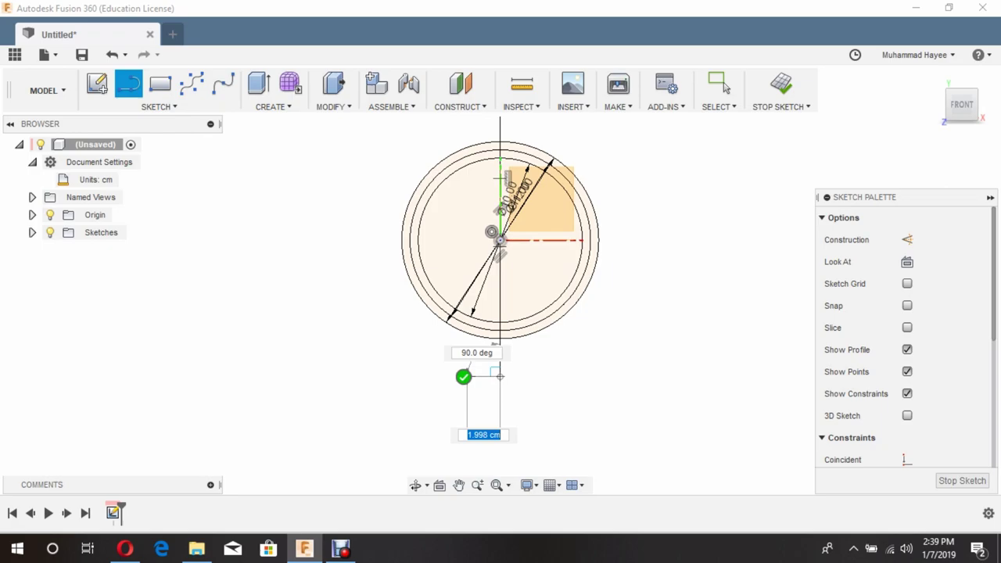
key("Escape")
scroll(538, 192, "up", 2)
left_click(724, 86)
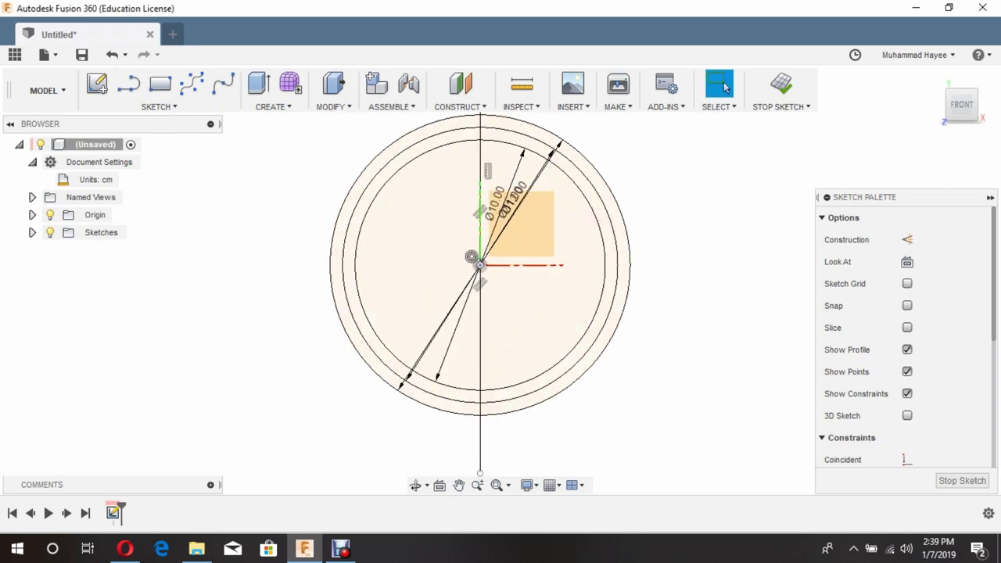
Trim away the right halves of the inner, middle and outer circles
key("t")
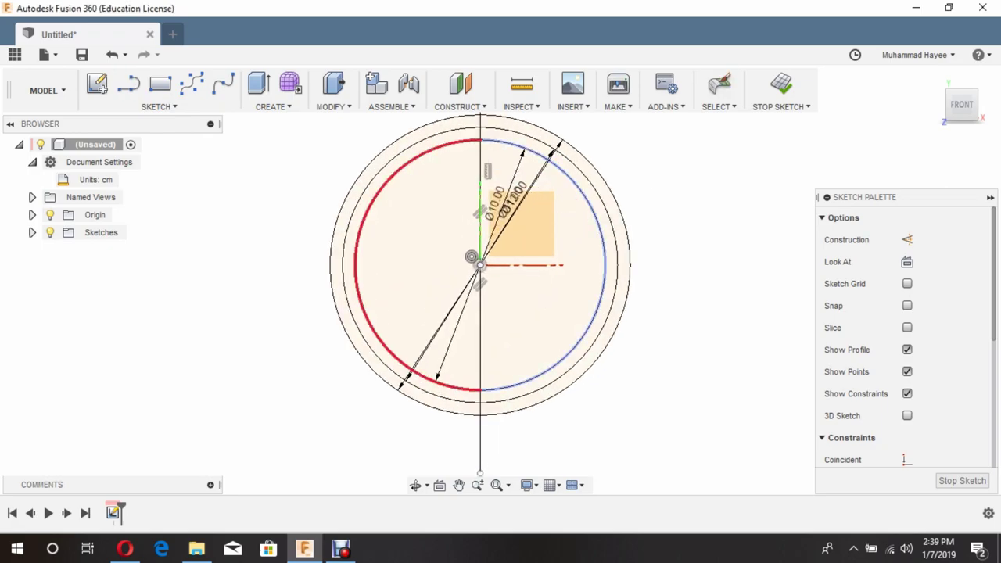
left_click(618, 258)
left_click(605, 258)
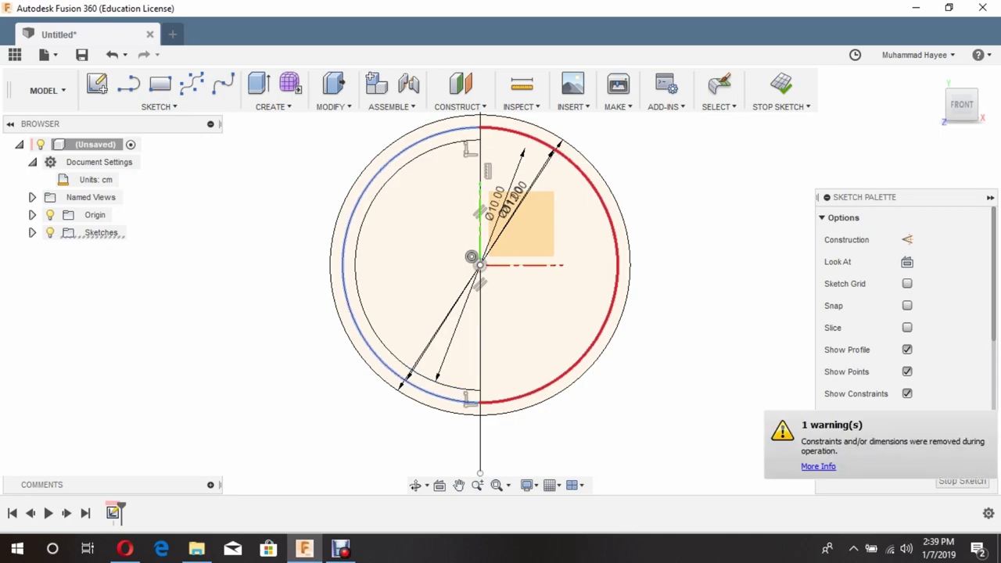
left_click(540, 141)
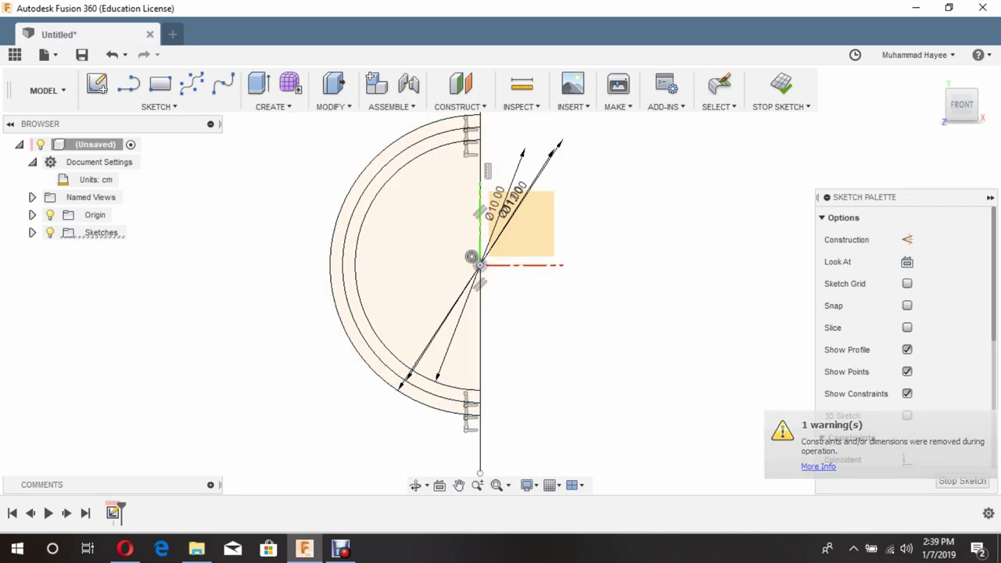
left_click(725, 88)
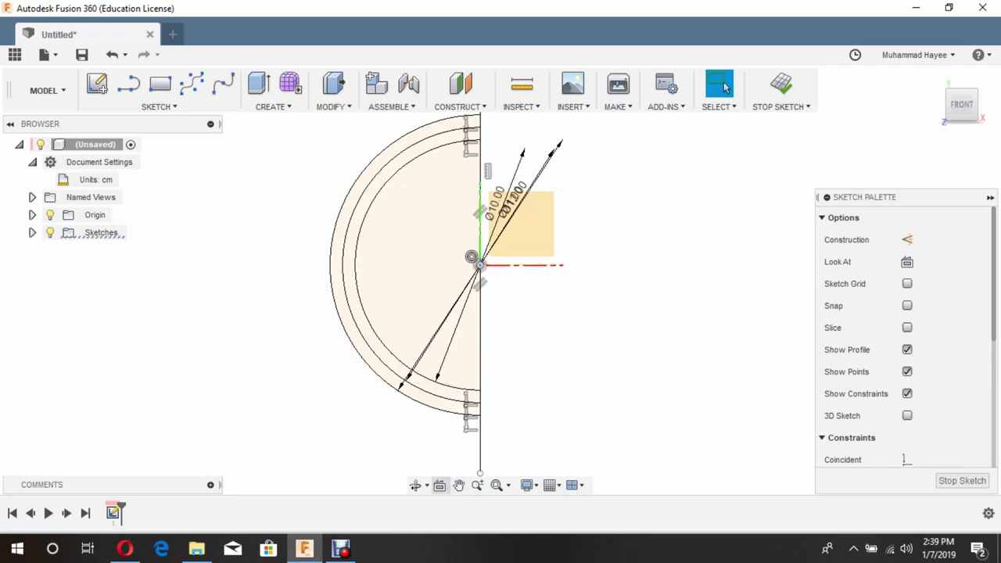
left_click(440, 485)
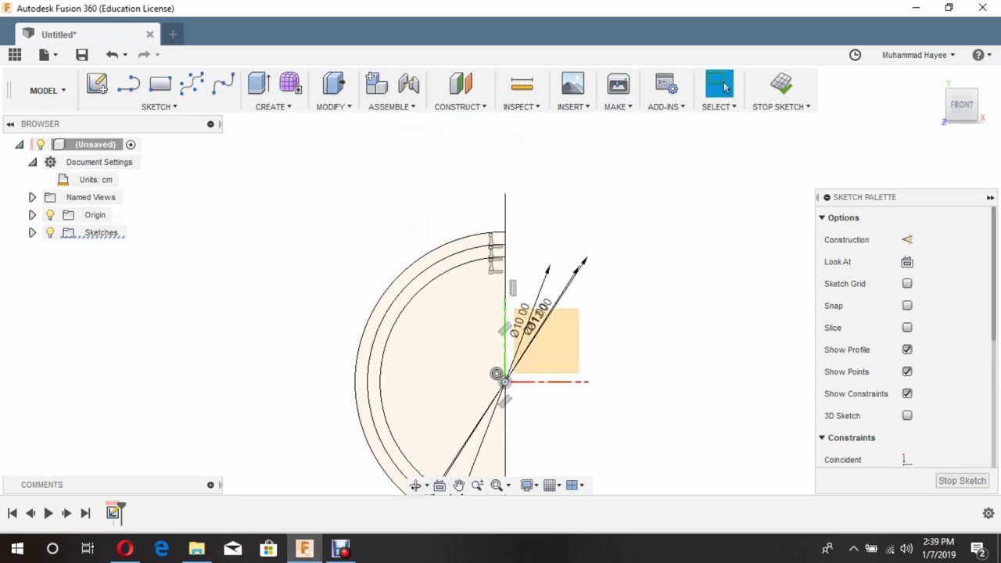
Draw short horizontal lines from the vertical line to the tops of the arcs
scroll(506, 234, "up", 3)
key("l")
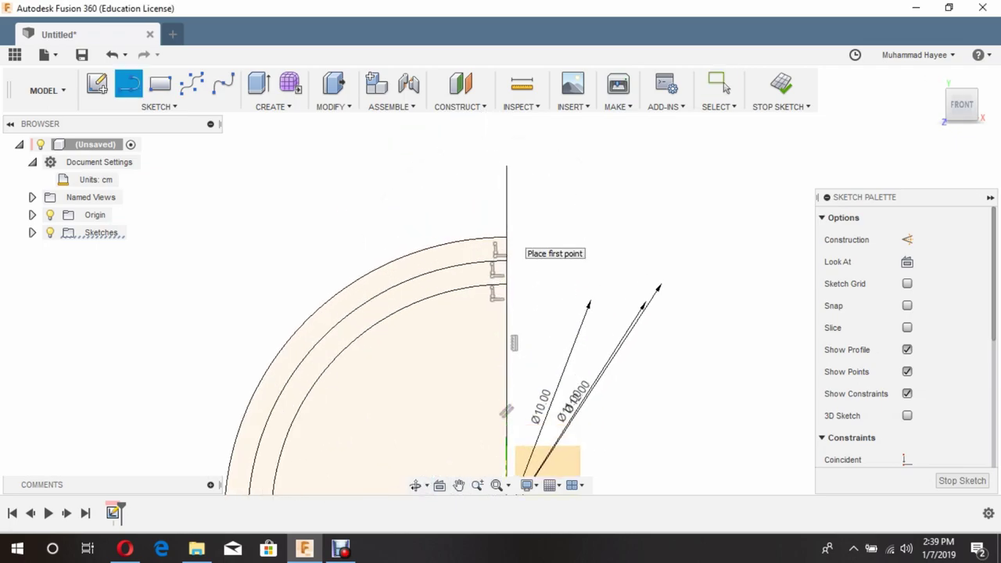
left_click(506, 234)
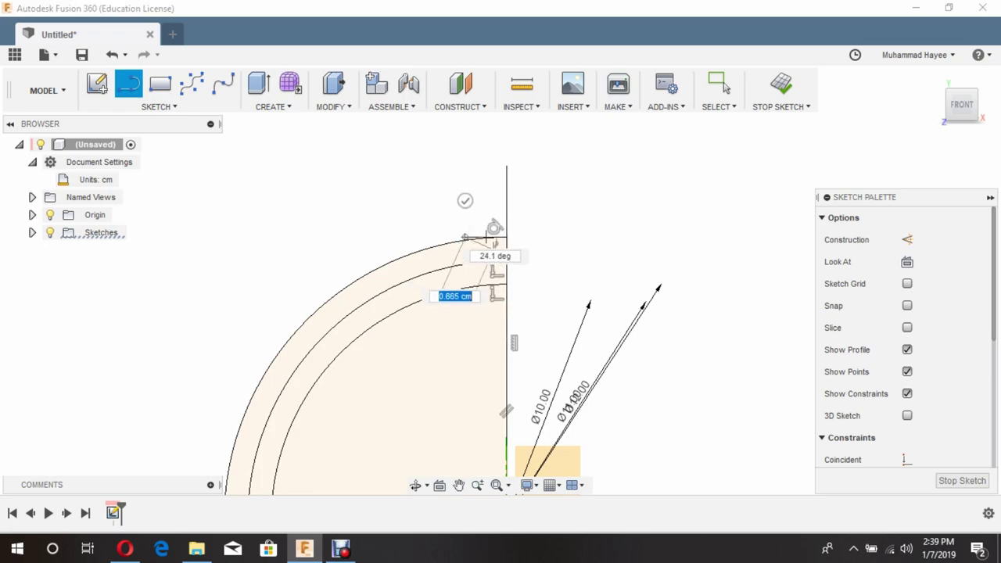
key("Escape")
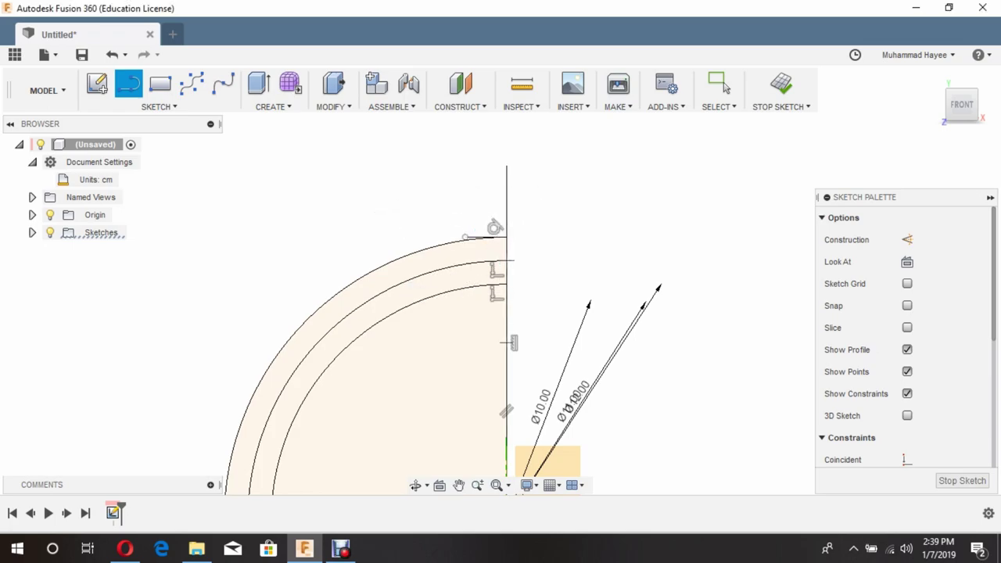
left_click(507, 259)
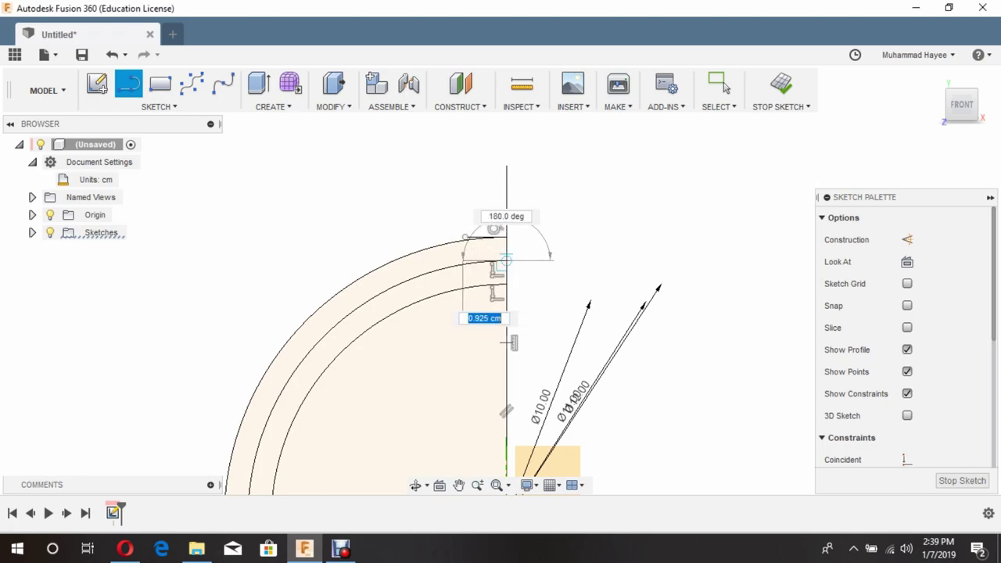
left_click(463, 260)
key("Escape")
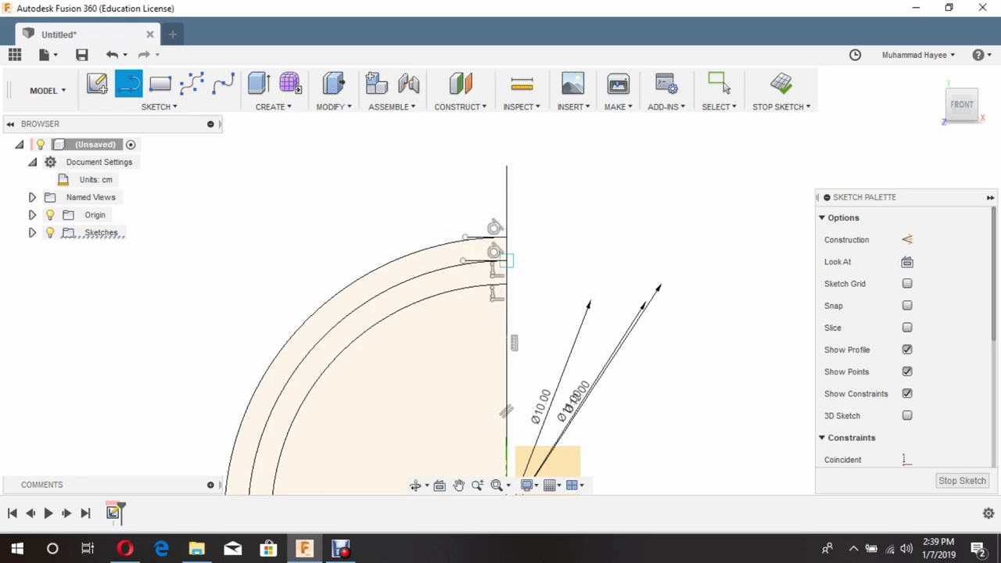
left_click(507, 284)
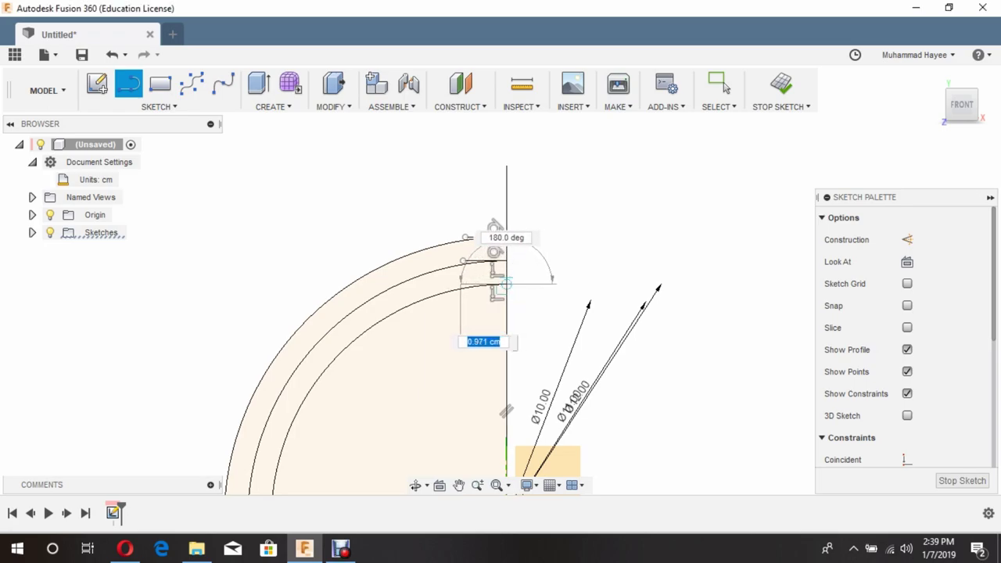
left_click(462, 285)
key("Escape")
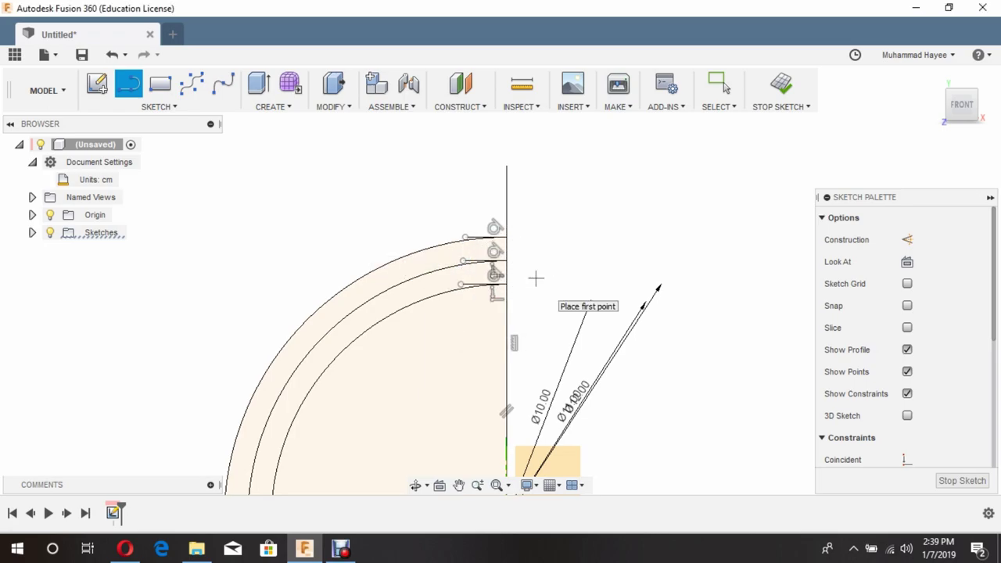
Trim away the innermost 10 cm arc
scroll(536, 278, "down", 1)
left_click(720, 85)
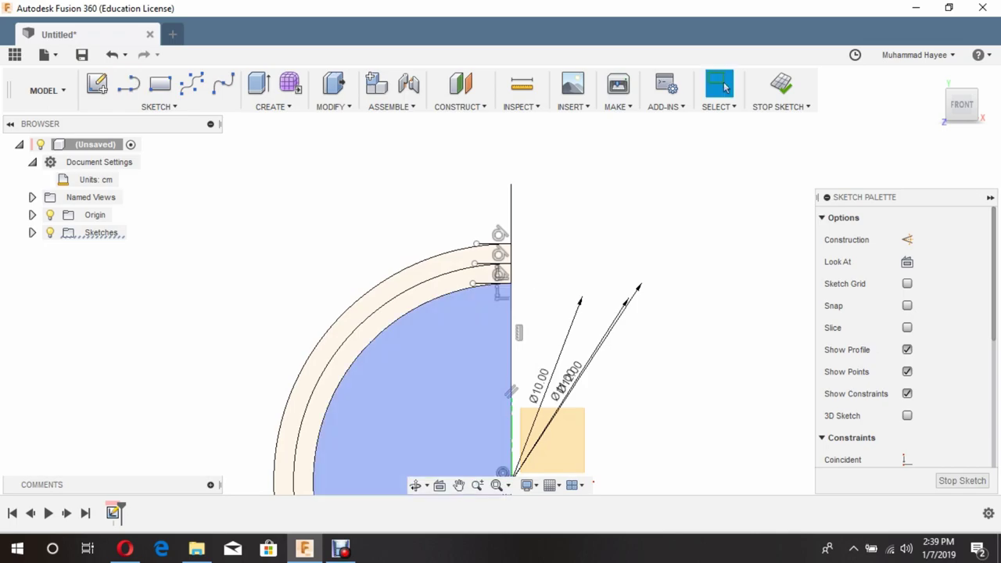
key("t")
left_click(453, 296)
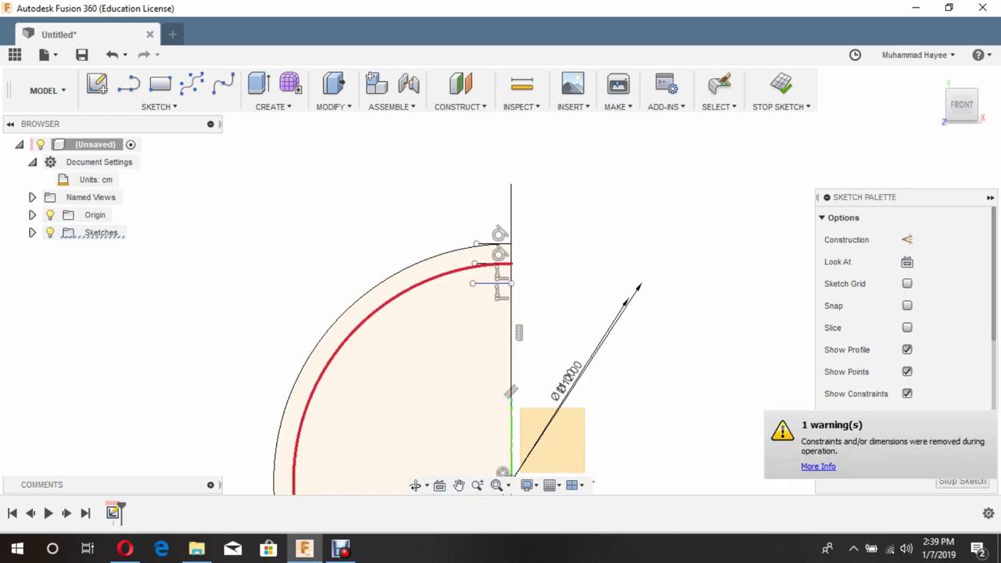
Trim the remaining arcs and delete the vertical line
left_click(445, 257)
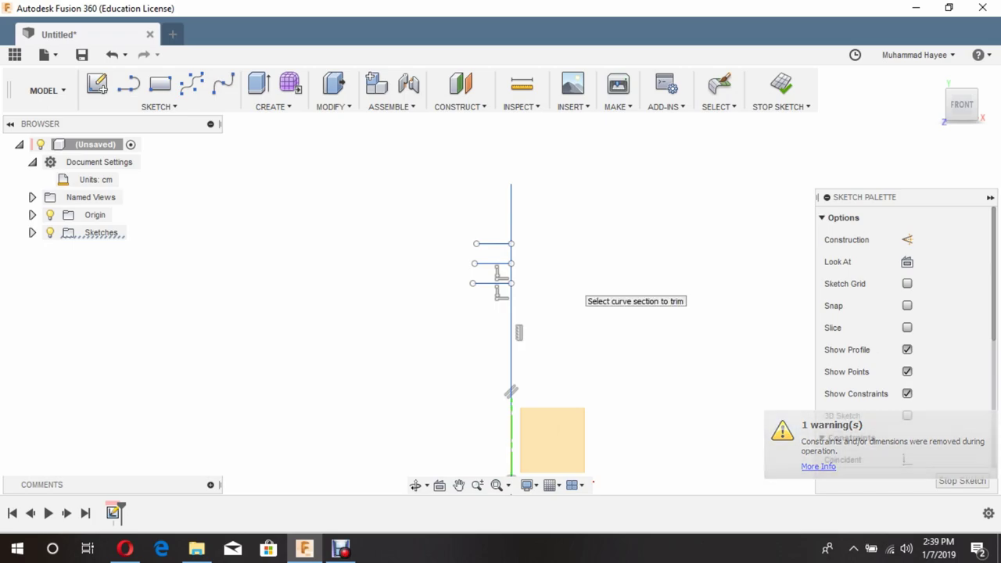
key("Escape")
right_click(511, 330)
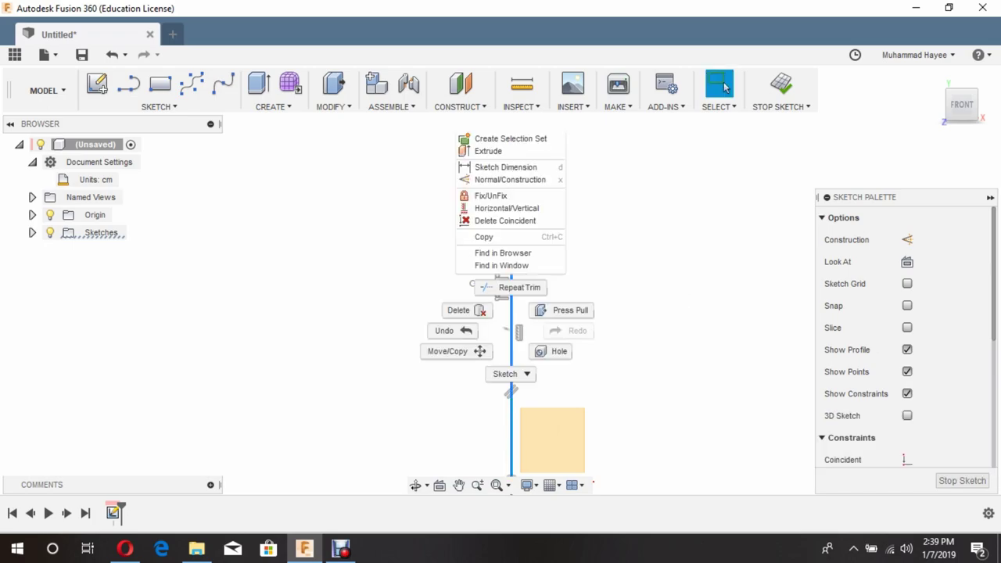
left_click(459, 309)
right_click(512, 346)
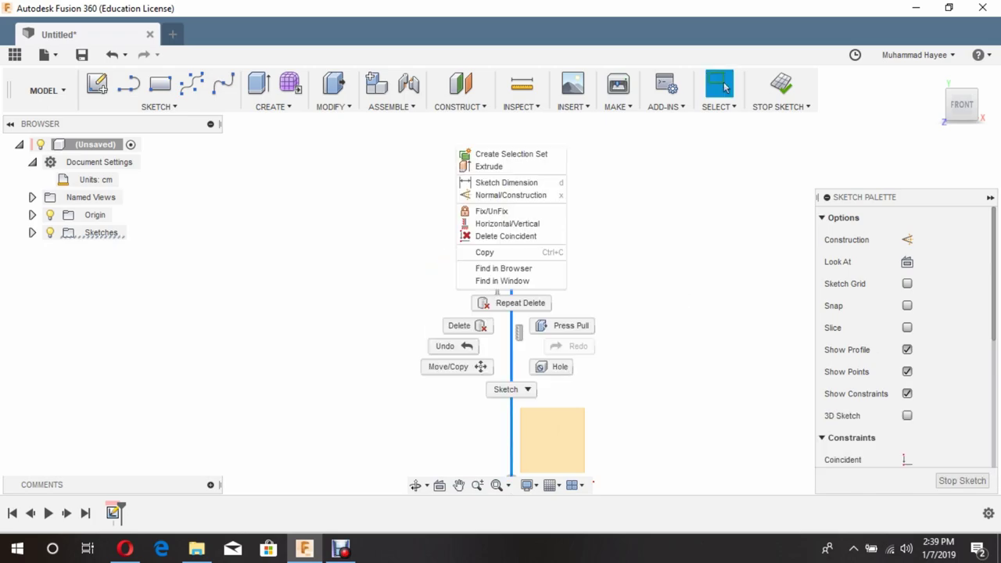
key("Delete")
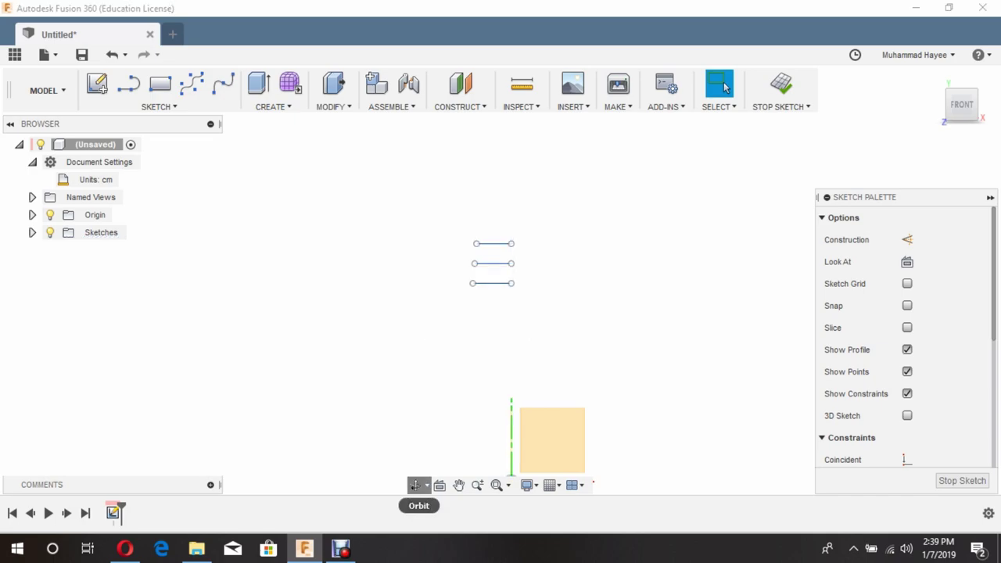
Select the three short horizontal lines and fix them in place
middle_click_drag(417, 484, 436, 446)
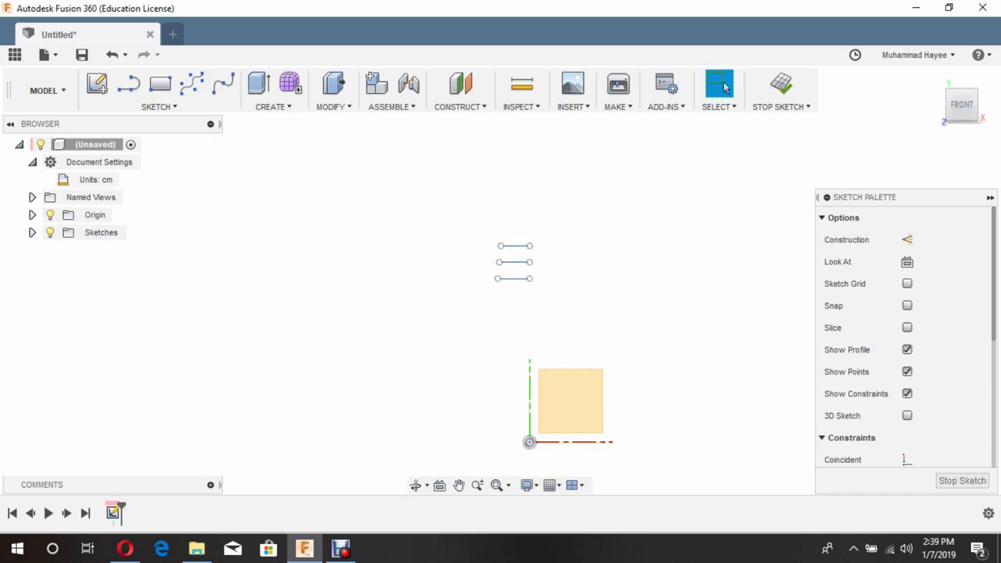
left_click_drag(428, 199, 664, 475)
right_click(514, 272)
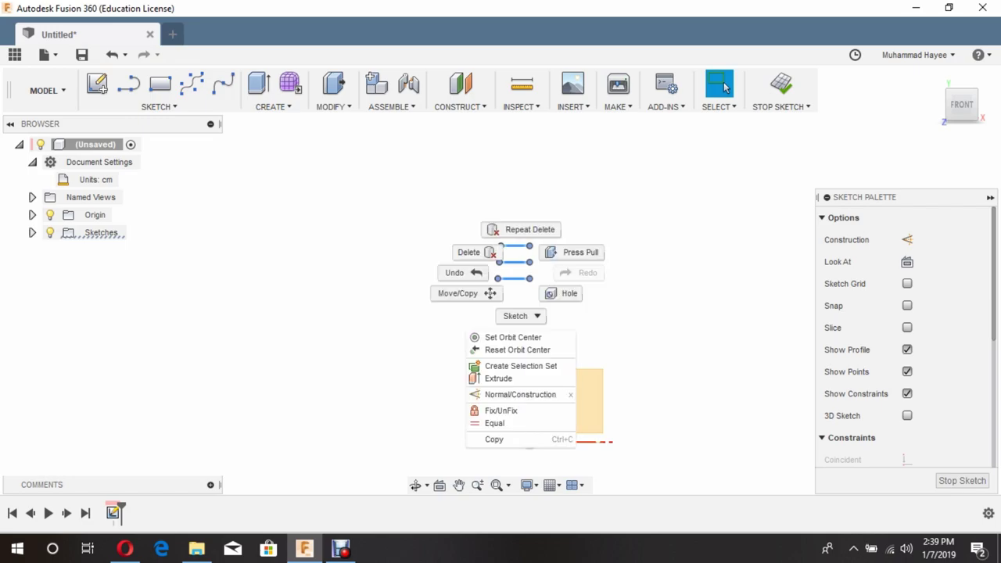
left_click(500, 411)
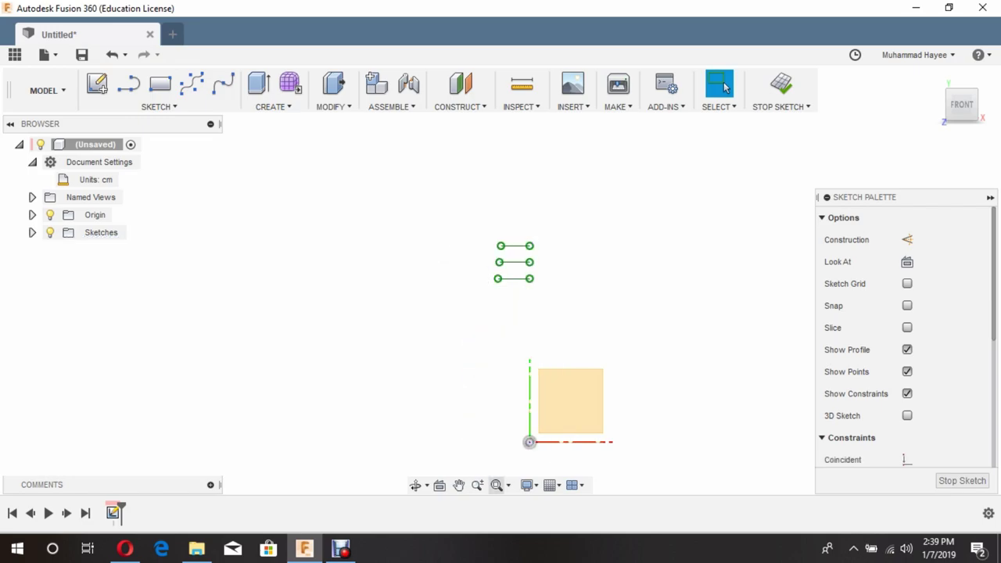
left_click(415, 485)
left_click_drag(509, 352, 470, 313)
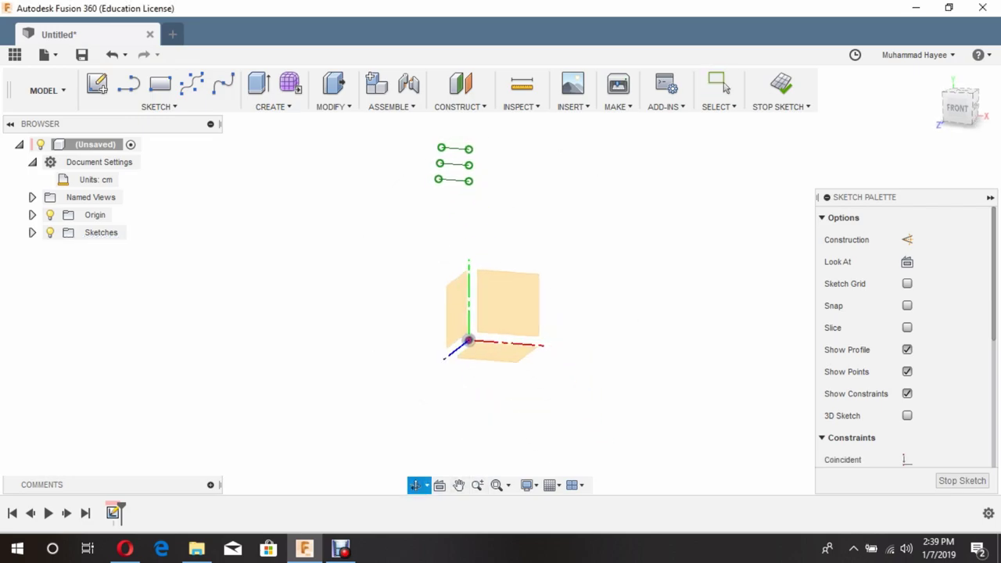
left_click(723, 84)
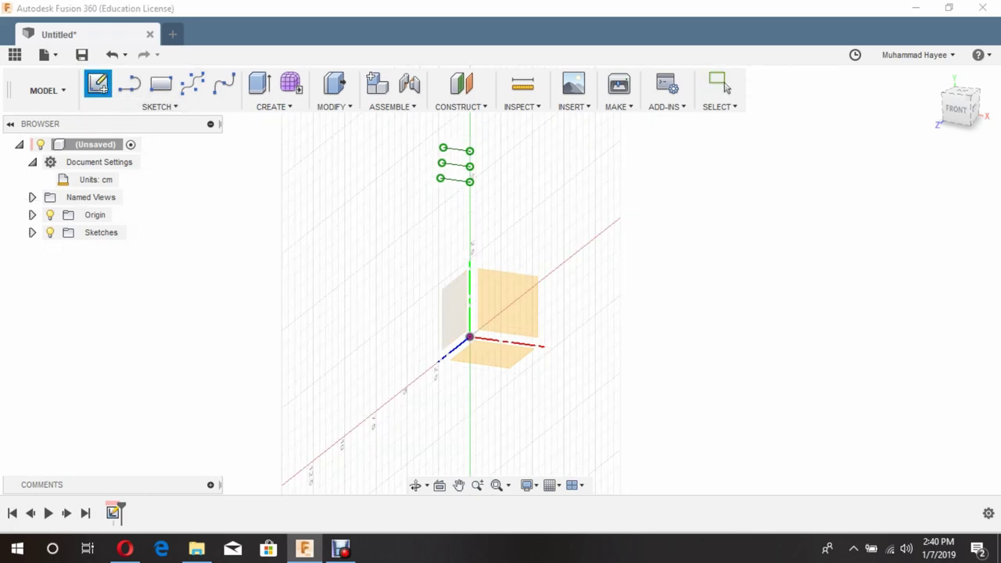
On the side plane, sketch a closed rhombus of four 1 cm lines at 60° angles
left_click(455, 309)
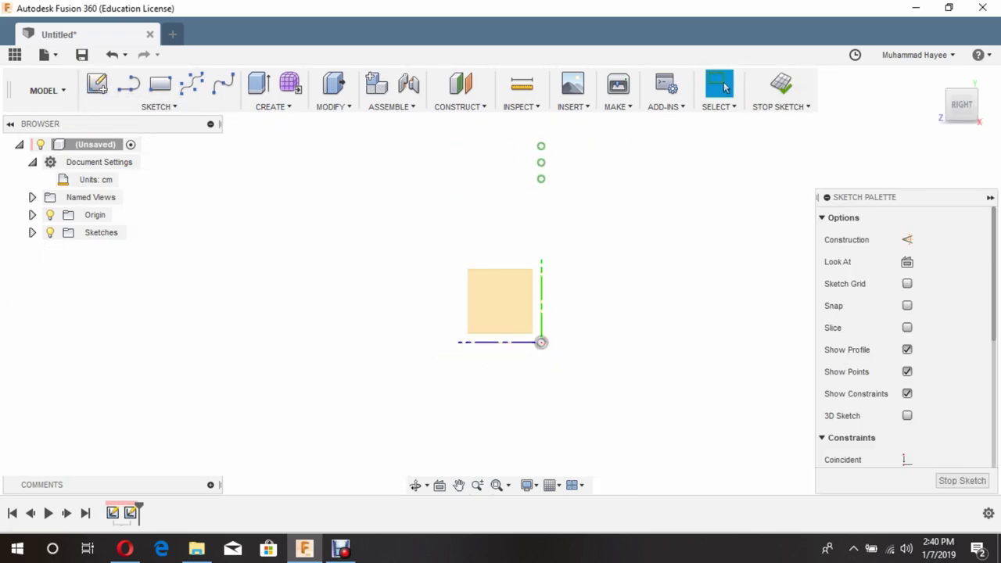
left_click(159, 107)
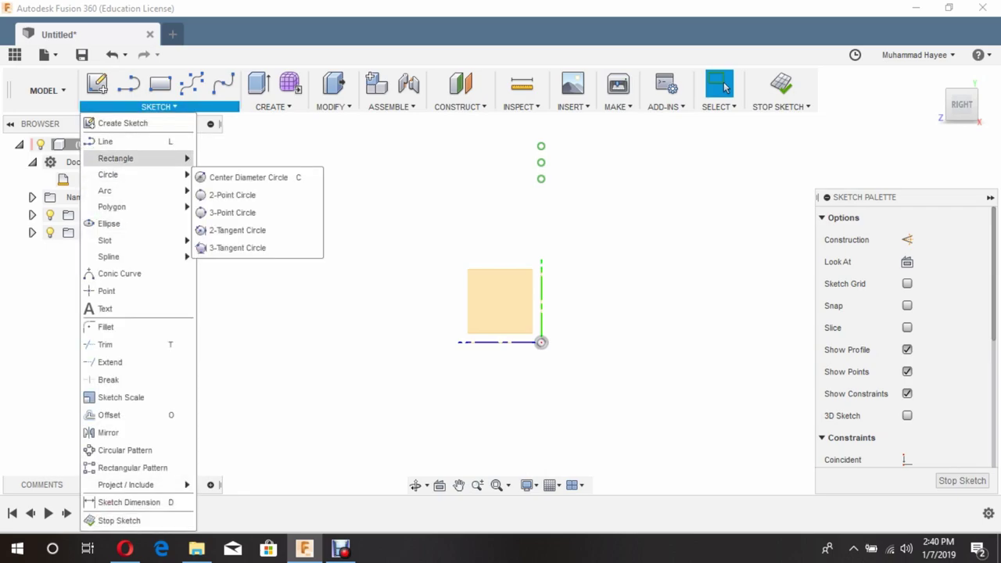
left_click(105, 140)
scroll(525, 139, "up", 2)
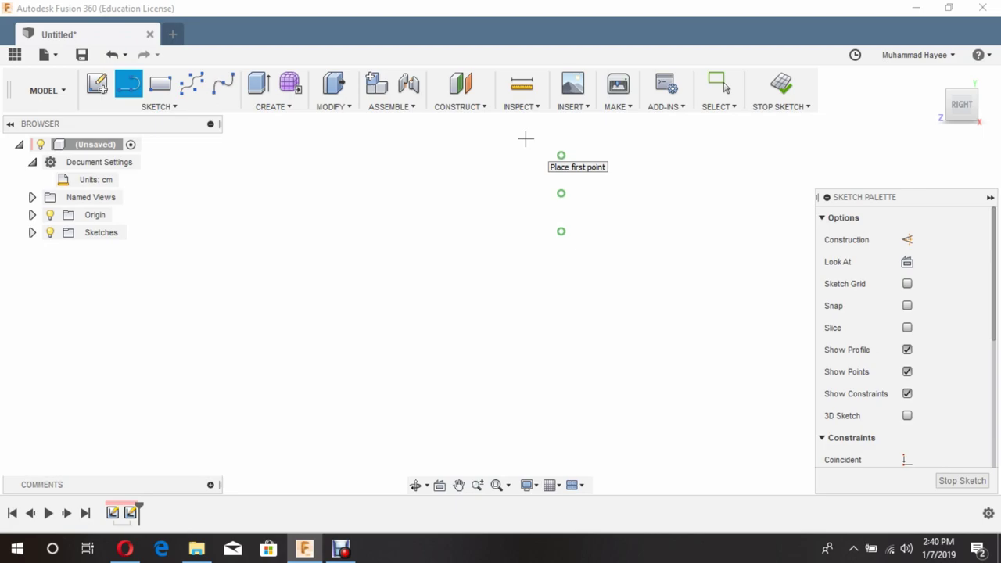
scroll(526, 139, "up", 3)
left_click(585, 166)
type("1")
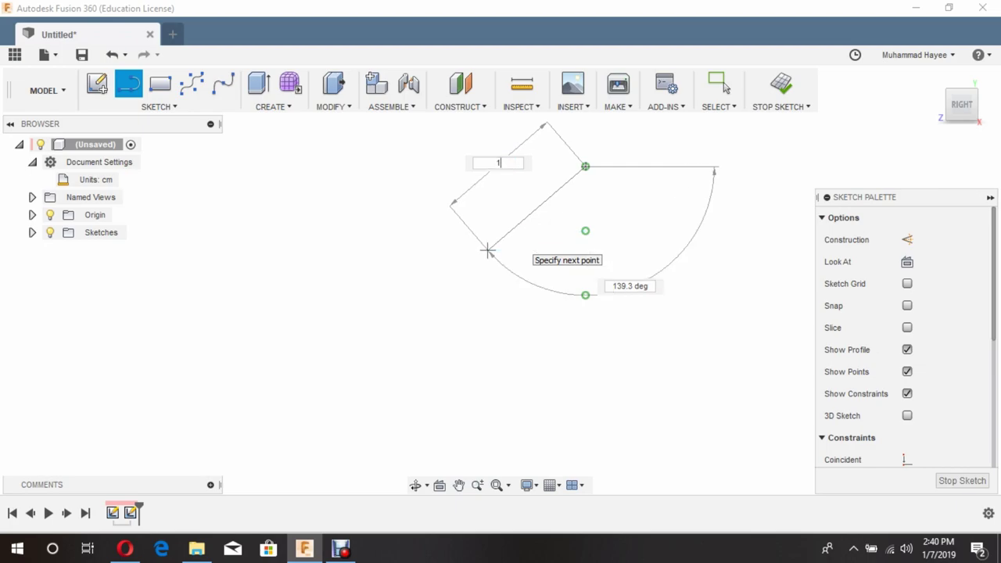
key("BackSpace")
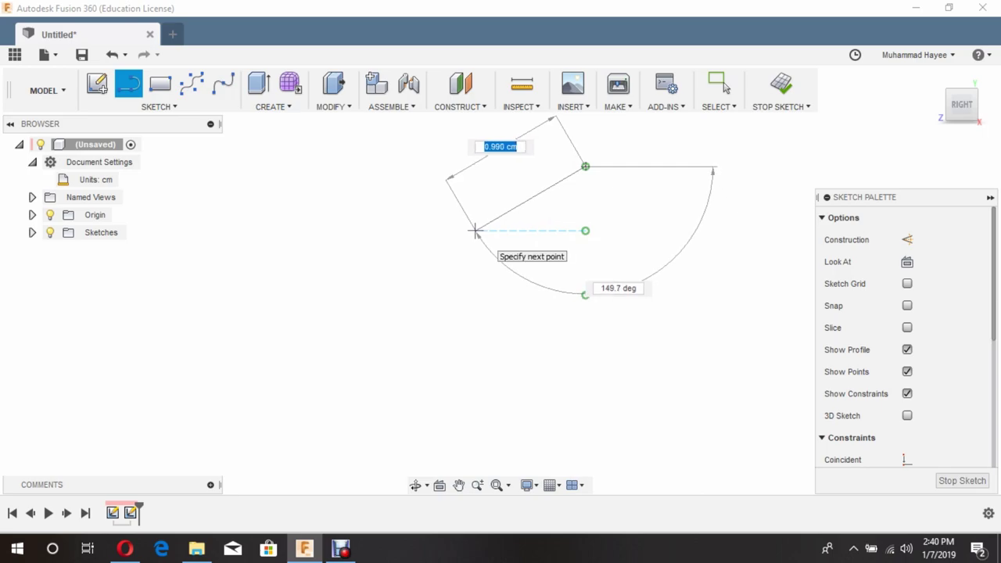
left_click(474, 230)
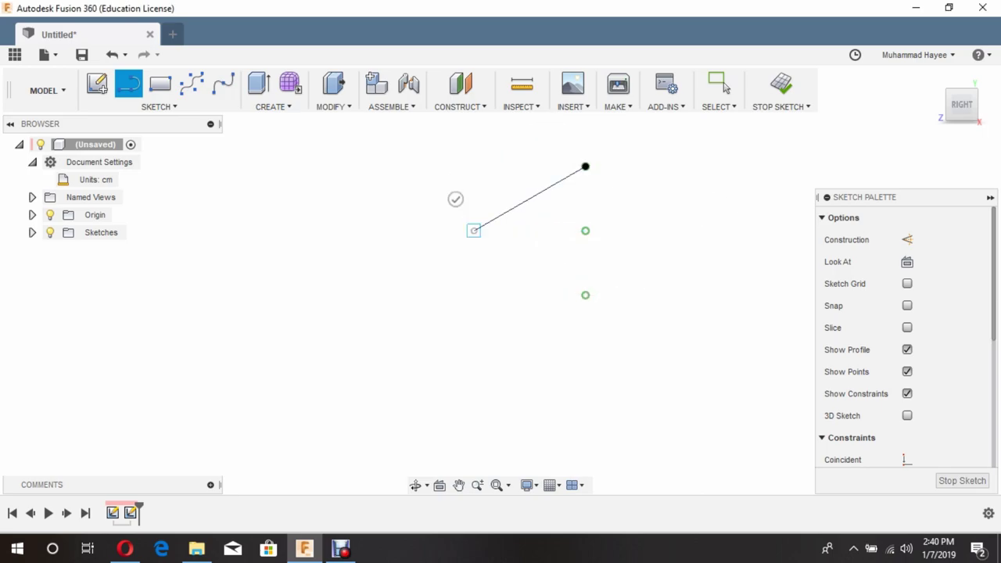
left_click(585, 294)
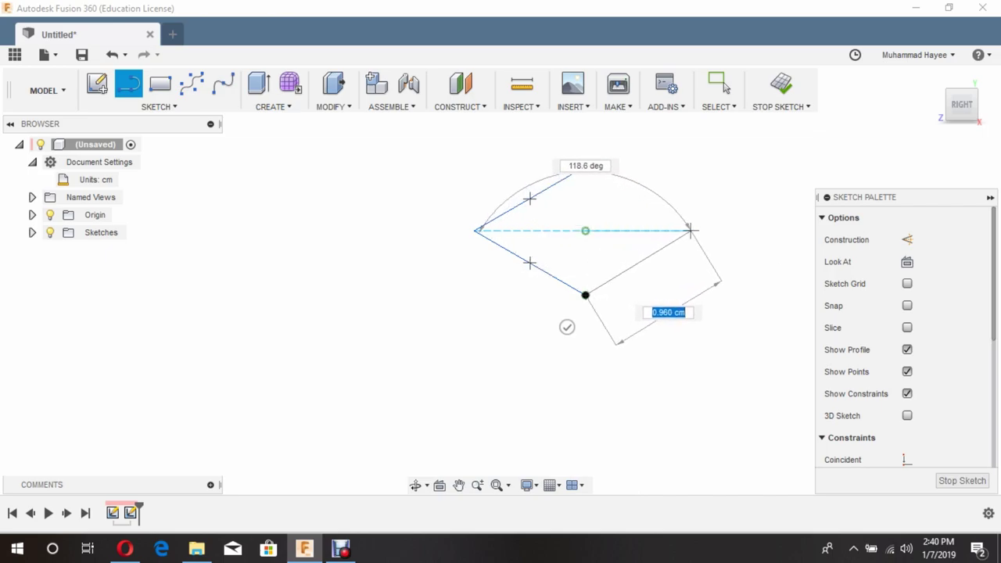
left_click(697, 229)
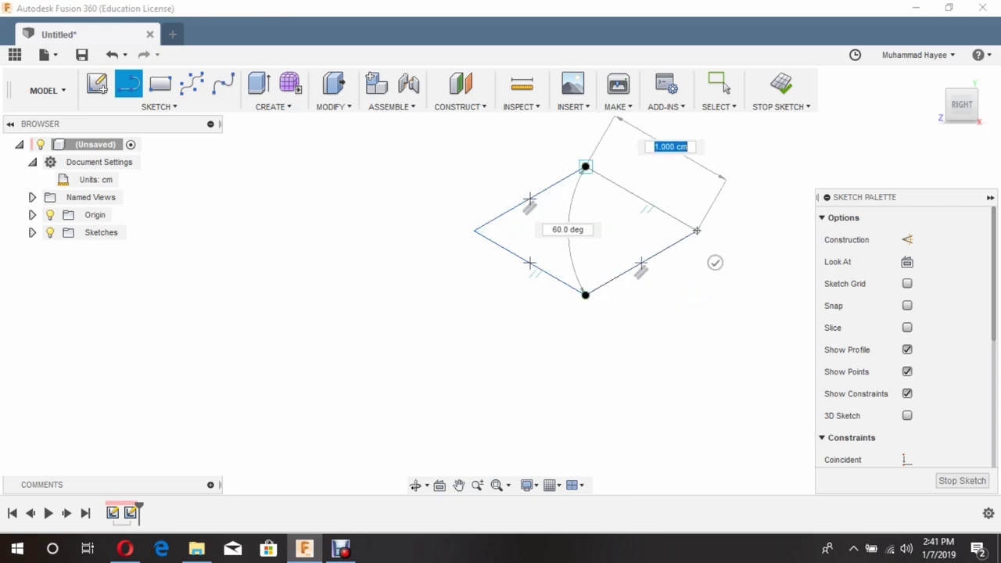
left_click(585, 165)
left_click(725, 87)
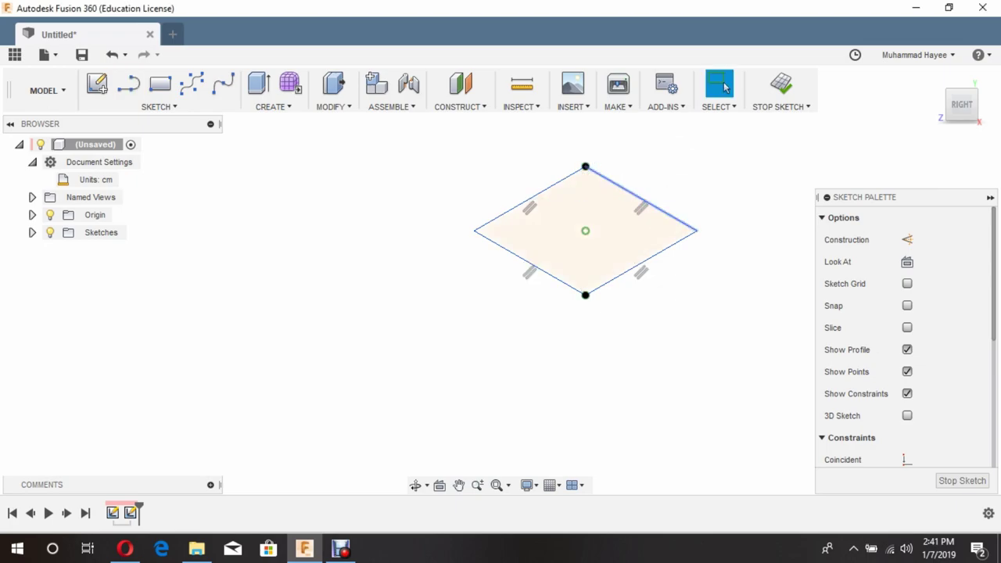
Add a 0.866 horizontal width dimension above the rhombus's upper-right edge
key("d")
left_click(673, 216)
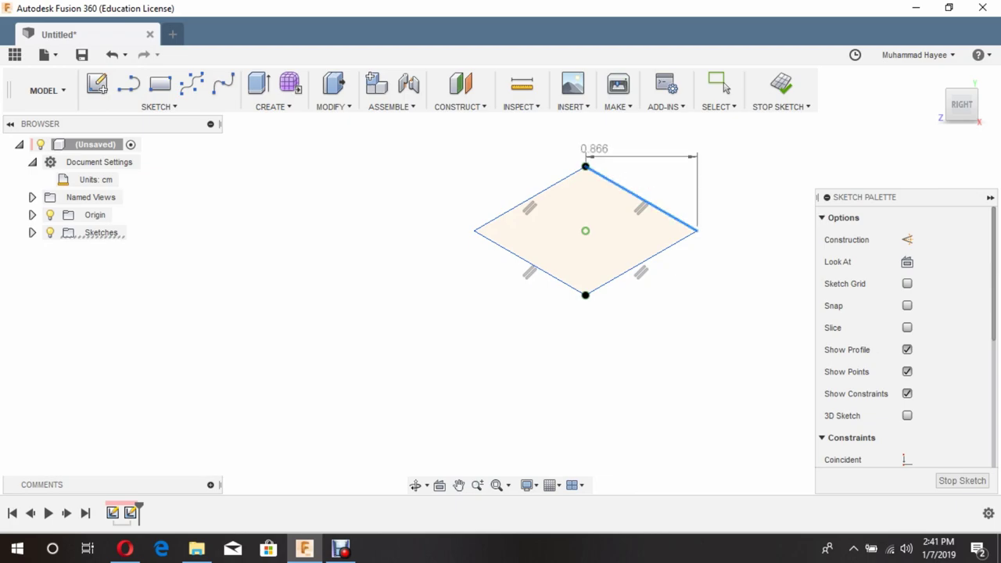
key("Escape")
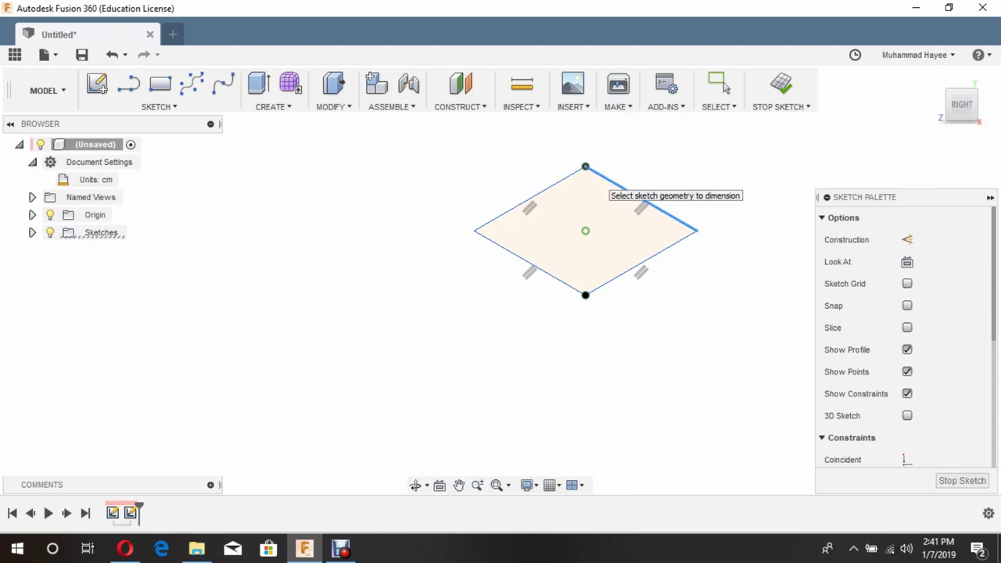
left_click(629, 192)
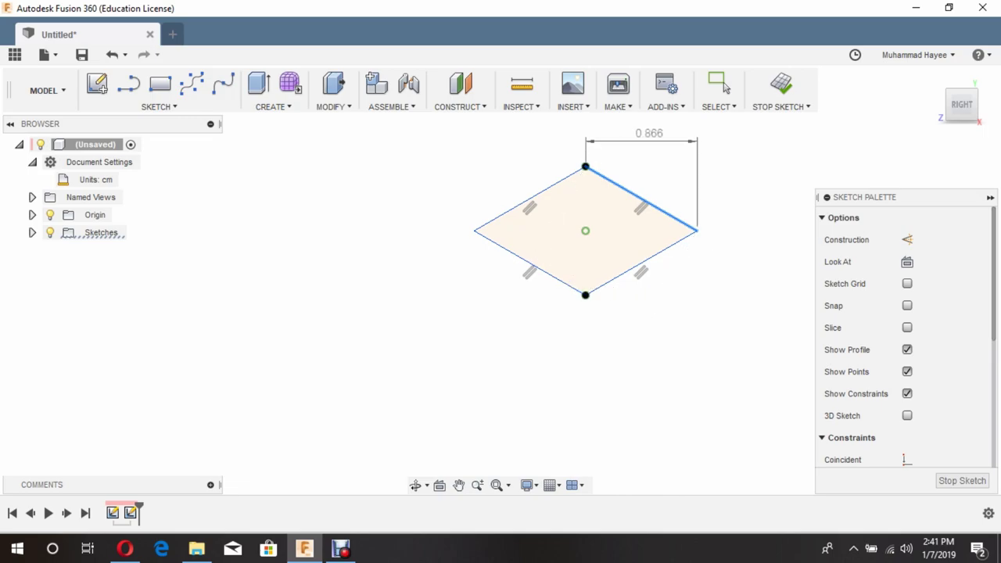
left_click(649, 139)
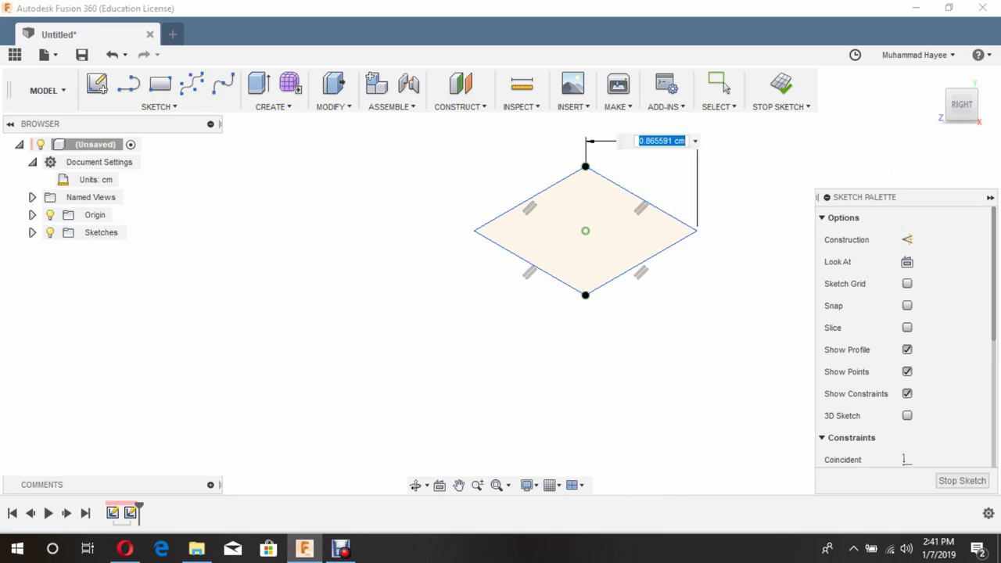
type("1")
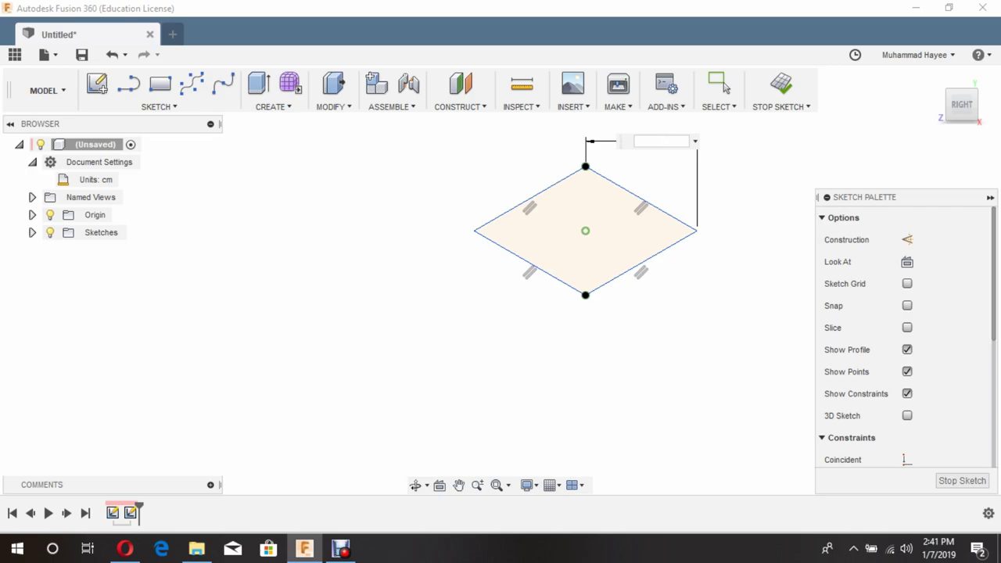
key("Escape")
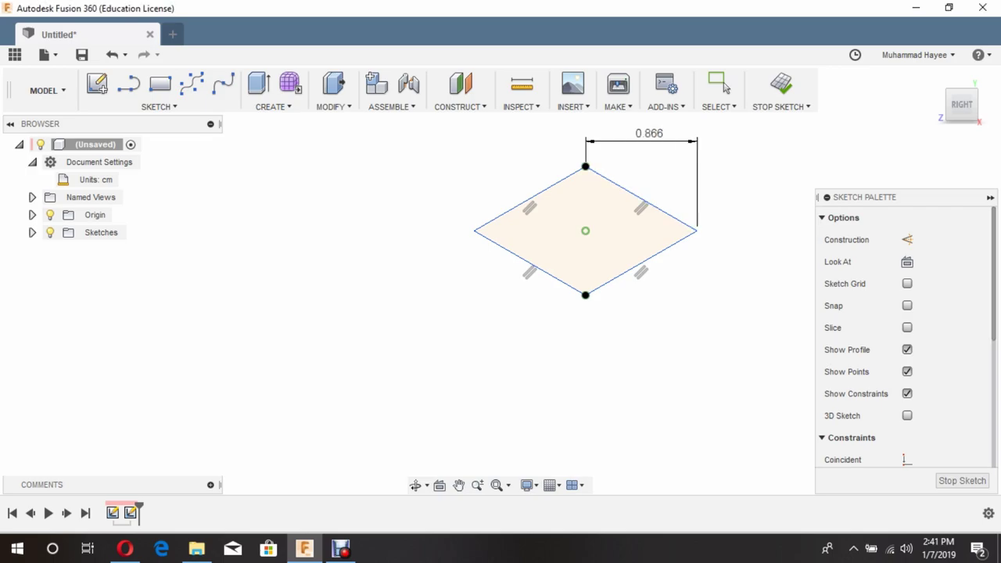
Dimension the upper-right edge to the bottom corner at 0.866
left_click(642, 198)
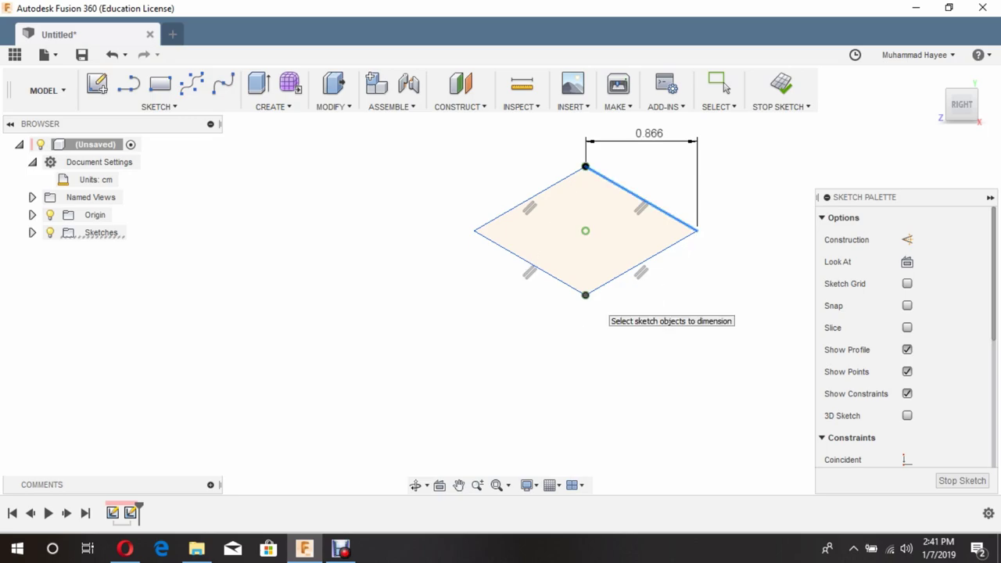
left_click(586, 294)
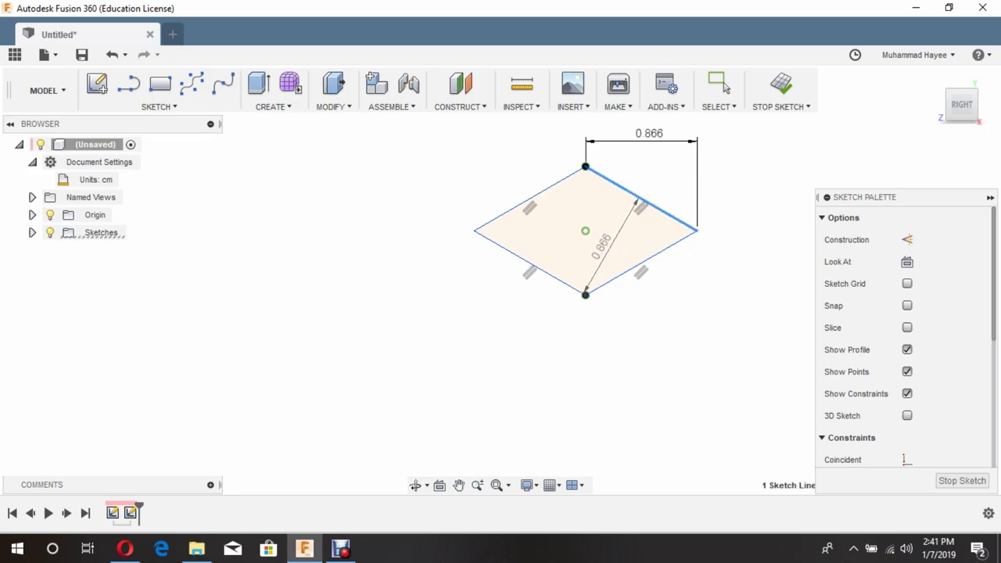
left_click(622, 264)
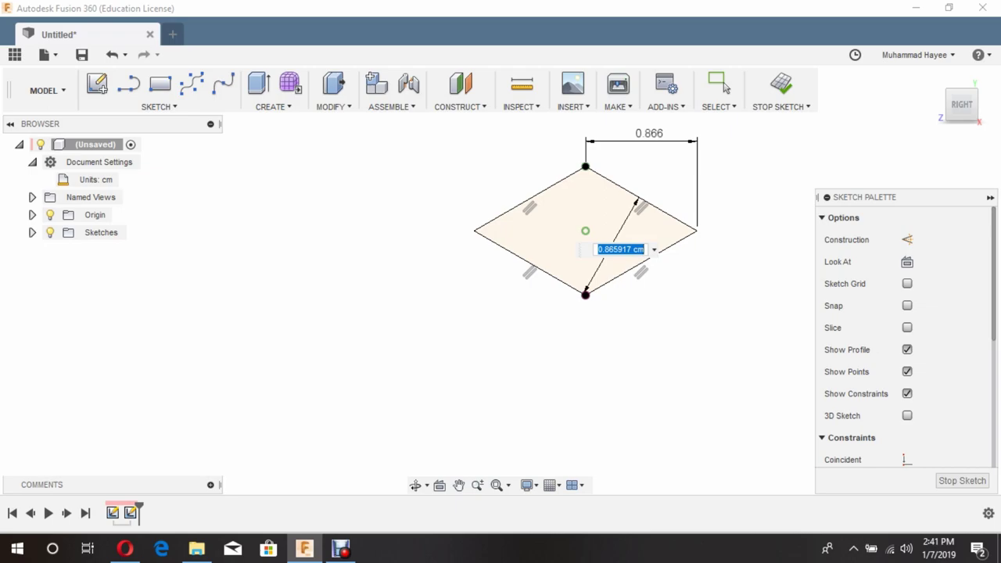
key("Return")
scroll(626, 262, "down", 3)
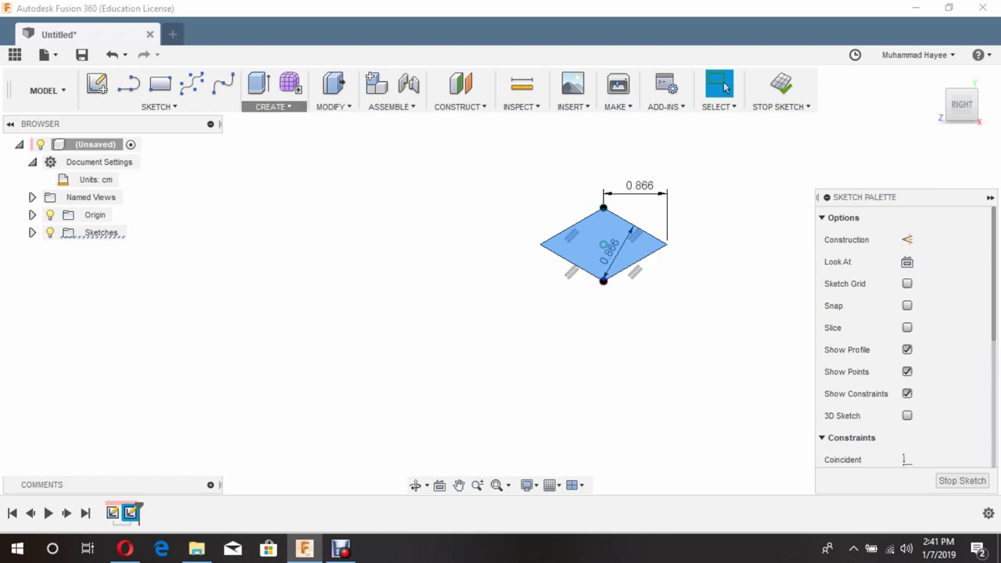
Revolve the rhombus profile 360° around the chosen axis into a new ring body
left_click(272, 106)
left_click(273, 65)
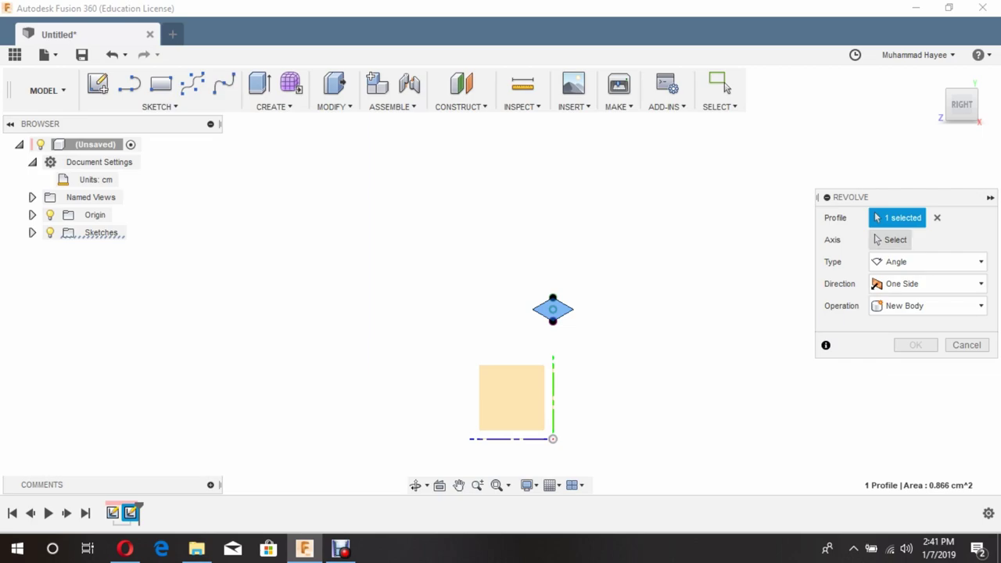
left_click(553, 395)
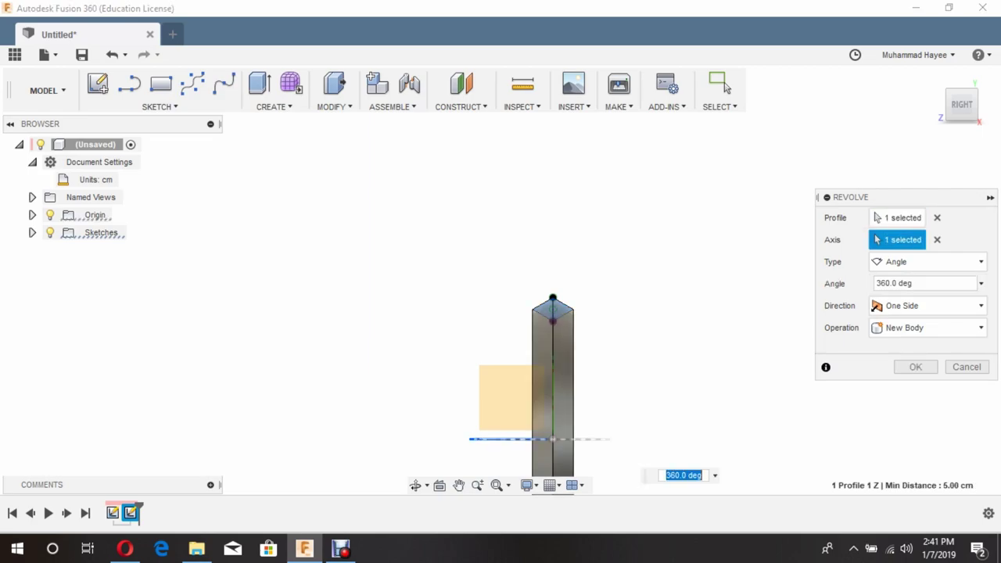
left_click(415, 485)
left_click_drag(548, 313, 469, 298)
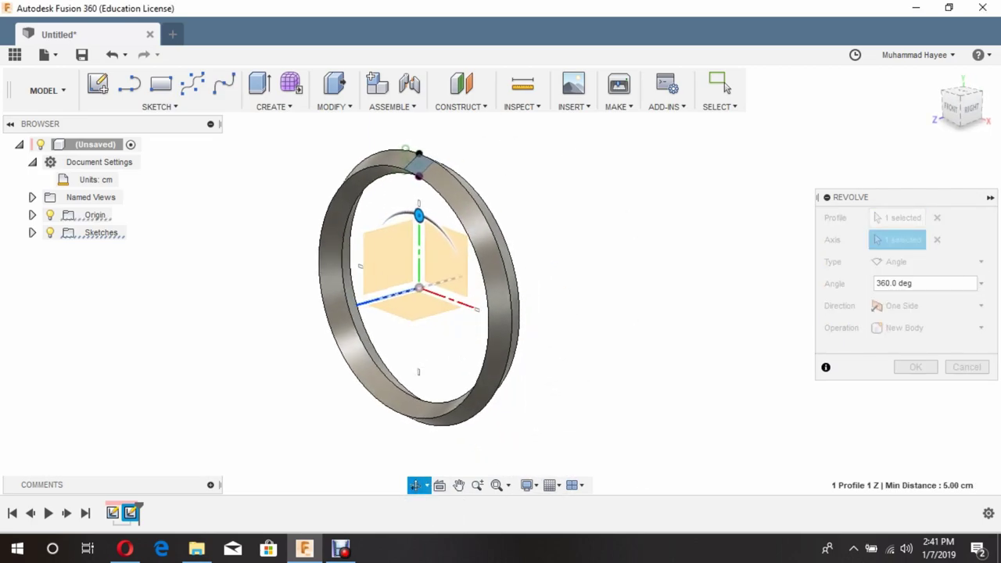
key("Escape")
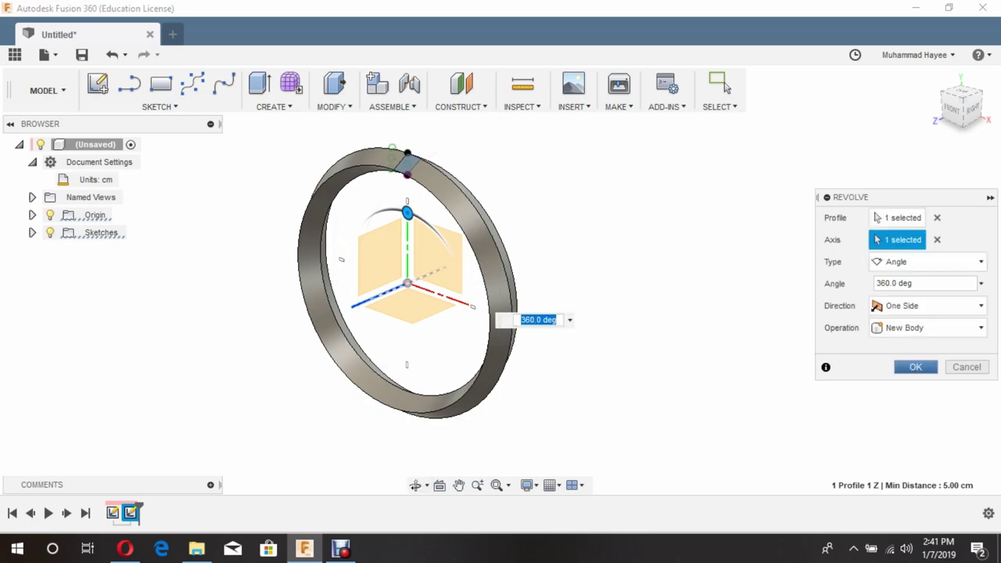
left_click(915, 367)
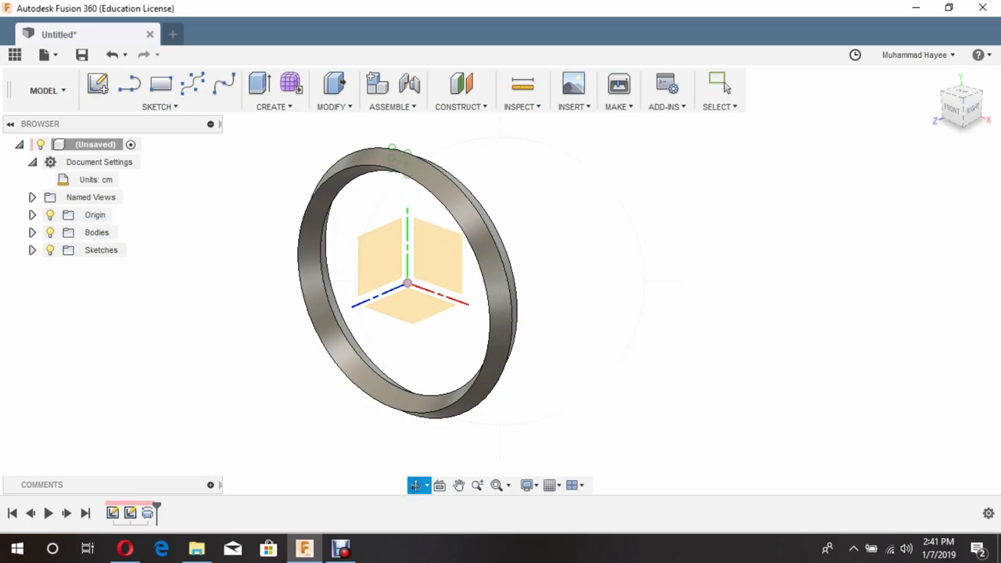
Select the ring's four rim edges and fillet them with a 0.05 cm radius
middle_click_drag(406, 283, 498, 348)
scroll(500, 352, "up", 2)
left_click(721, 84)
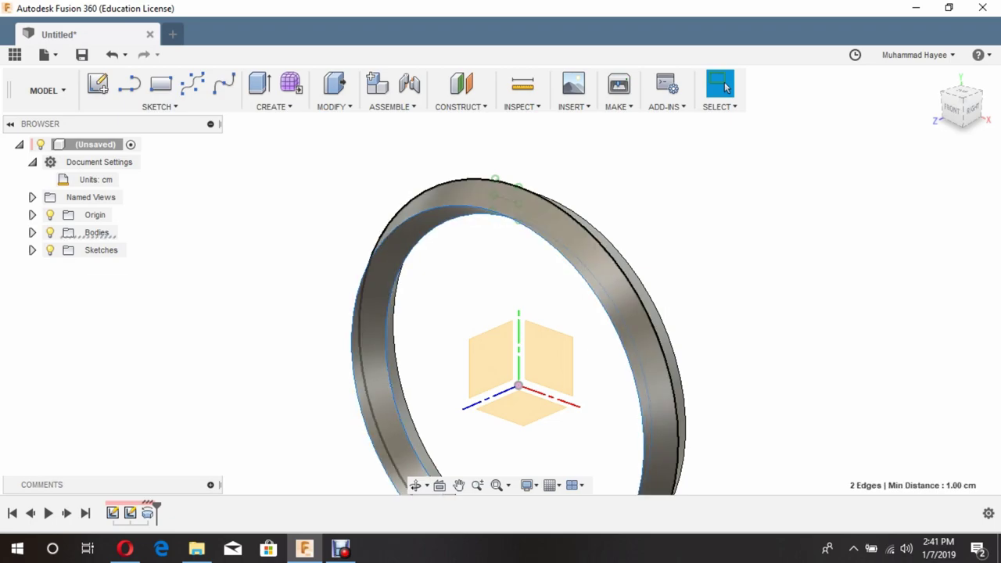
left_click(416, 485)
left_click_drag(516, 329, 470, 329)
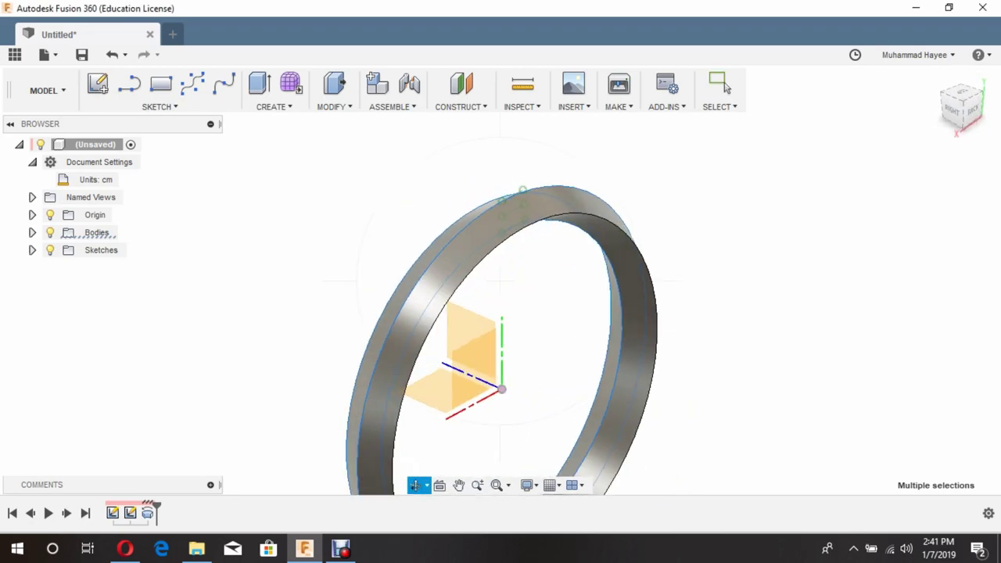
left_click(720, 84)
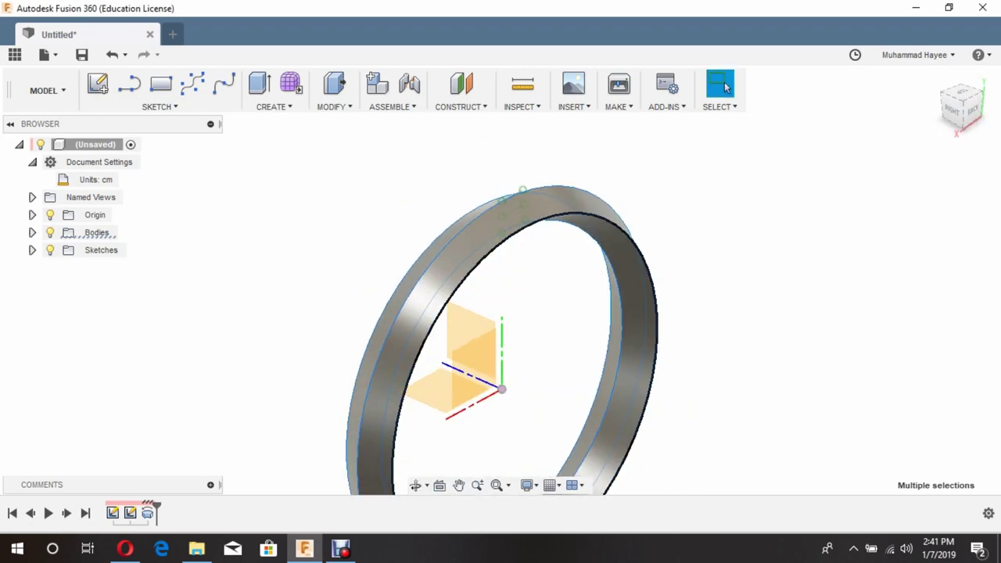
key("f")
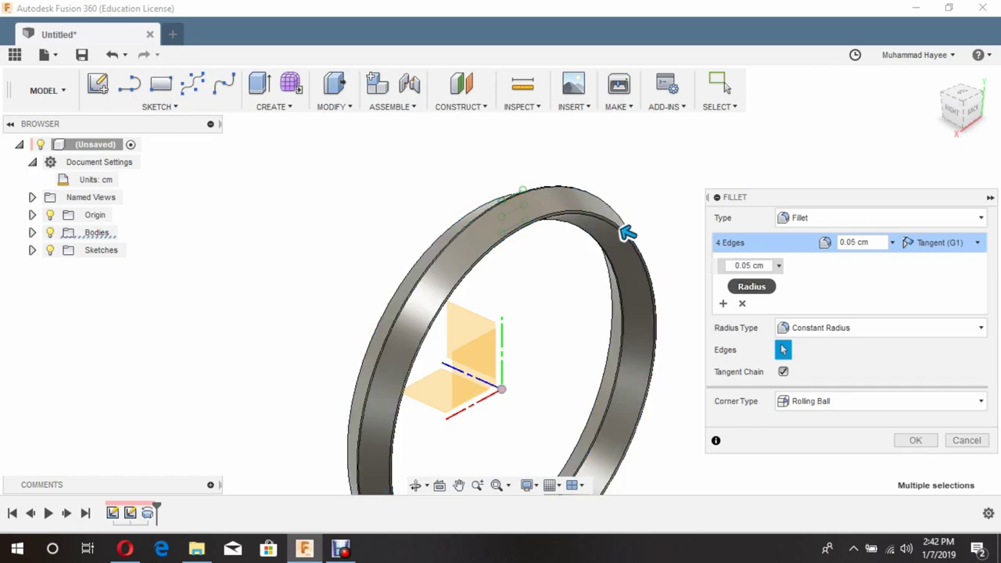
key("Return")
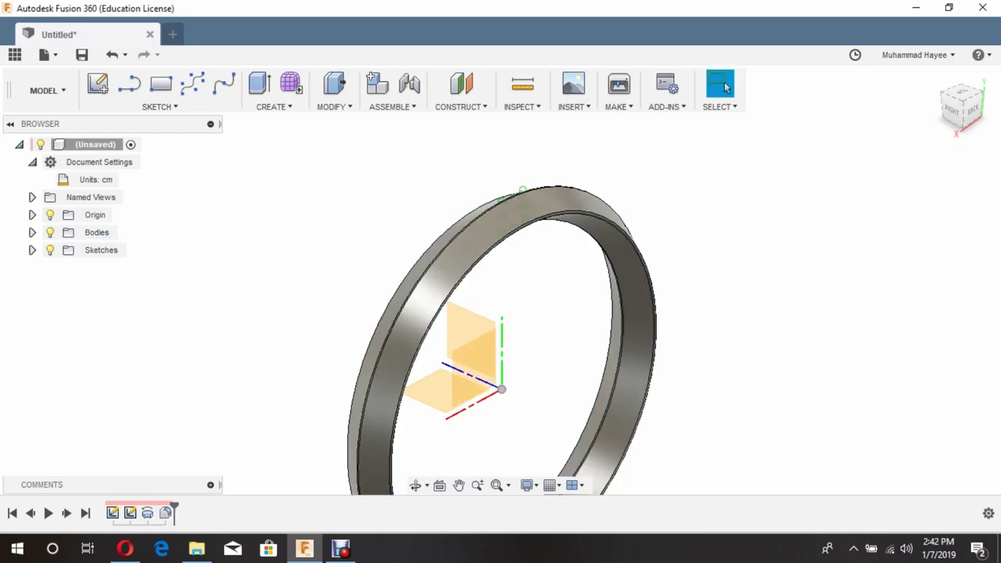
Orbit toward a side view and start a new sketch on the front plane
left_click(415, 485)
mouse_move(500, 328)
left_mouse_down()
mouse_move(438, 328)
mouse_move(501, 281)
mouse_move(469, 328)
left_mouse_up()
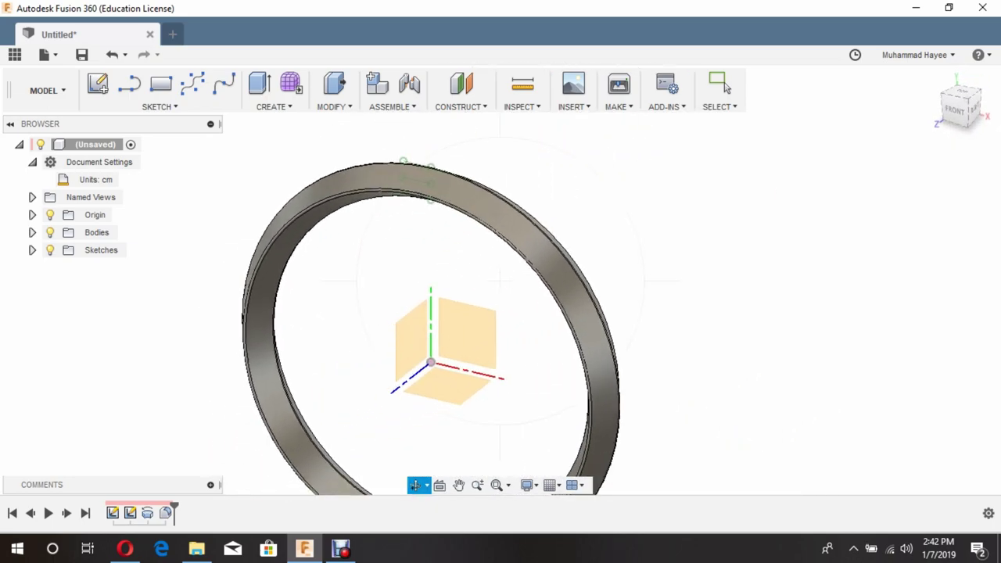
key("Escape")
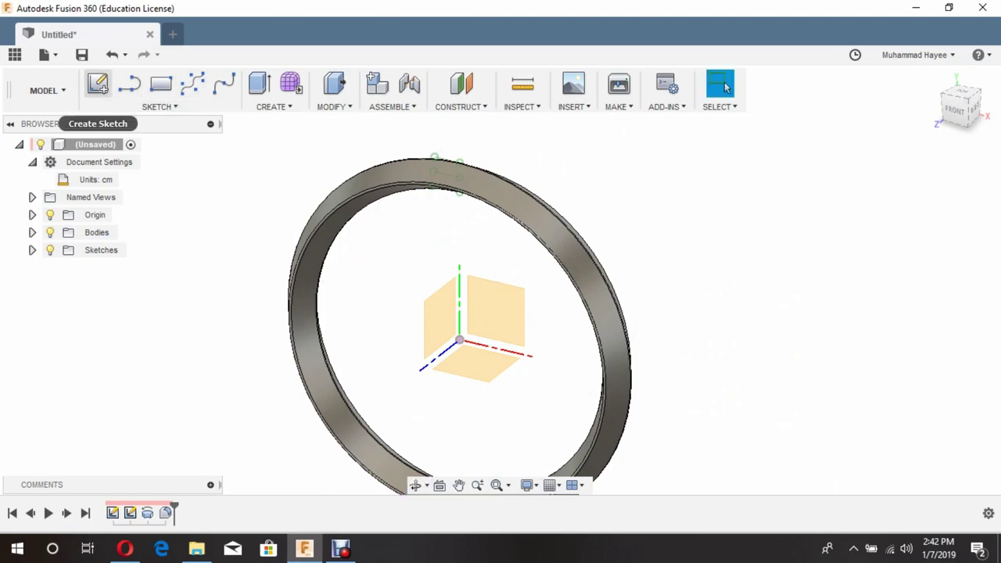
left_click(98, 85)
left_click(492, 309)
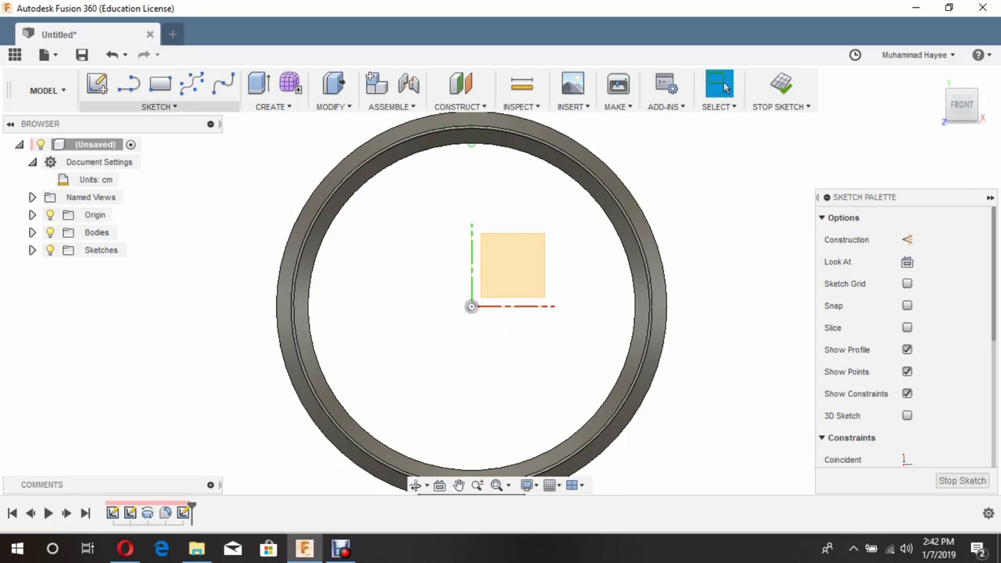
Draw a 1 cm horizontal line from the sketch origin
left_click(159, 107)
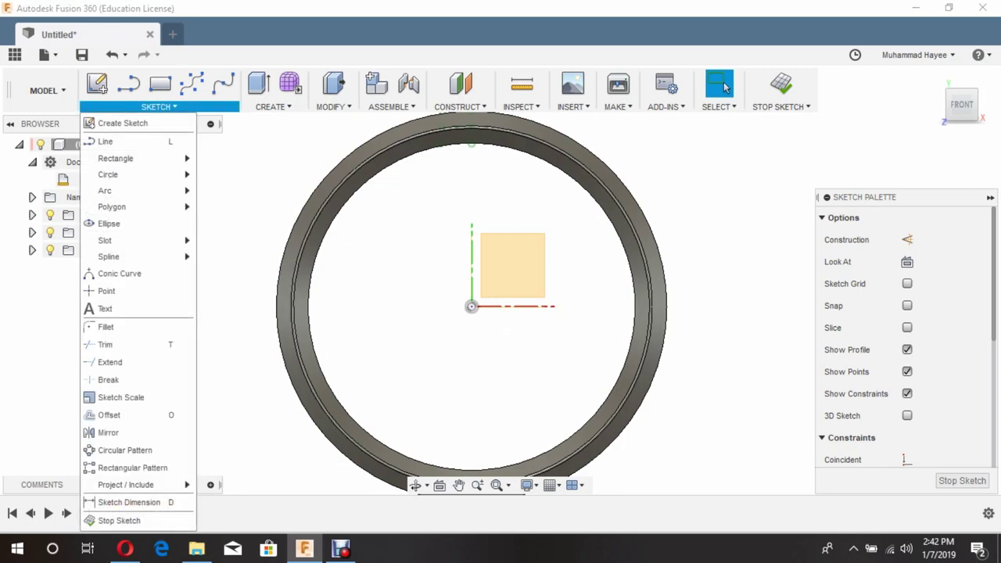
left_click(102, 140)
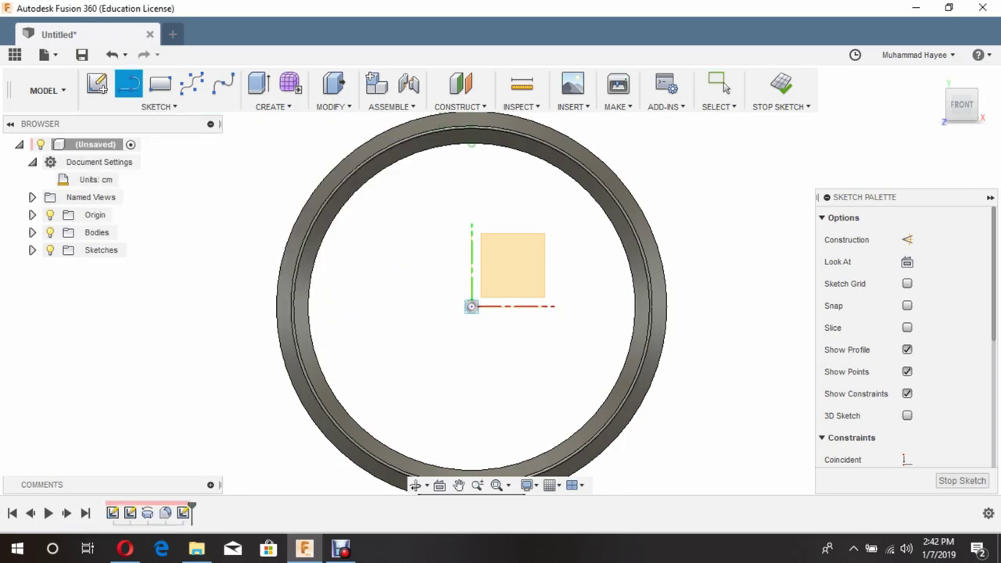
left_click(471, 306)
key("BackSpace")
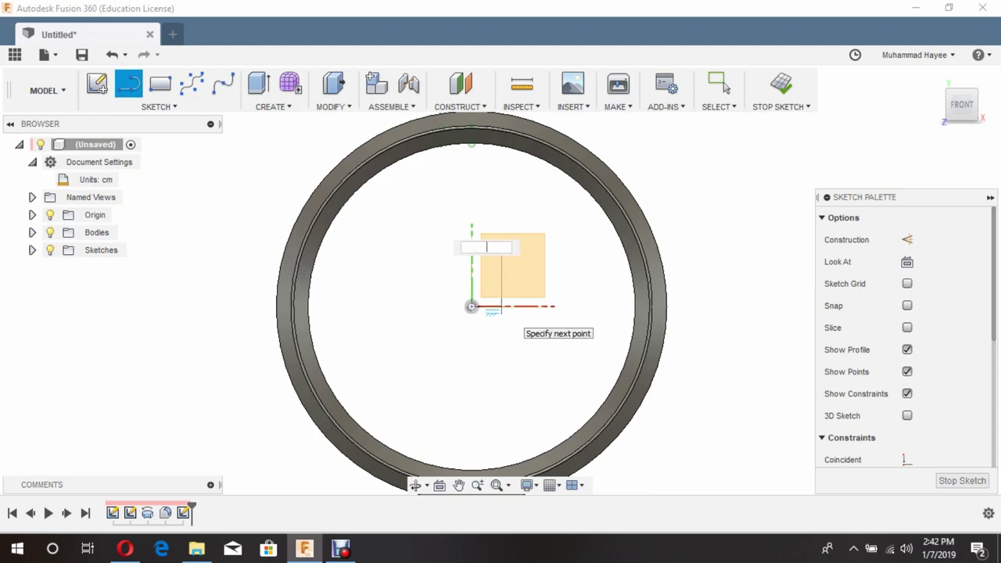
type("1")
key("Tab")
key("Return")
key("Escape")
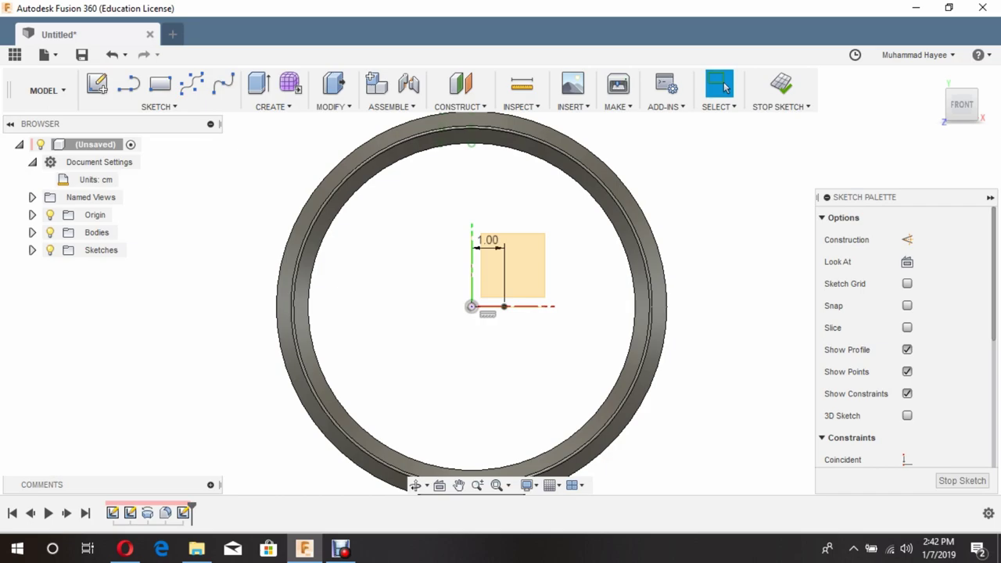
Draw two vertical lines at 90° from the base up to the circle's top edge
key("l")
left_click(471, 306)
type("1")
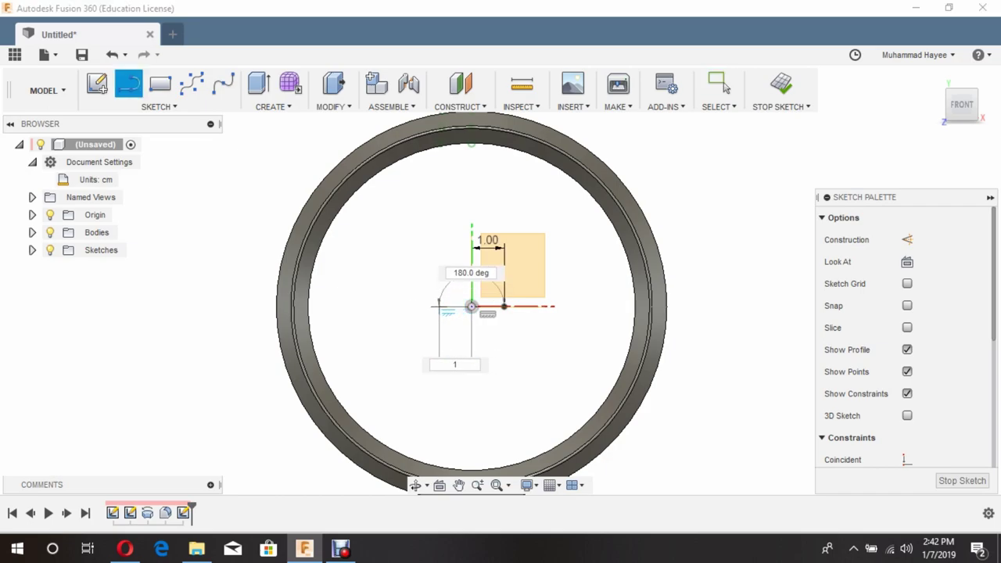
key("Return")
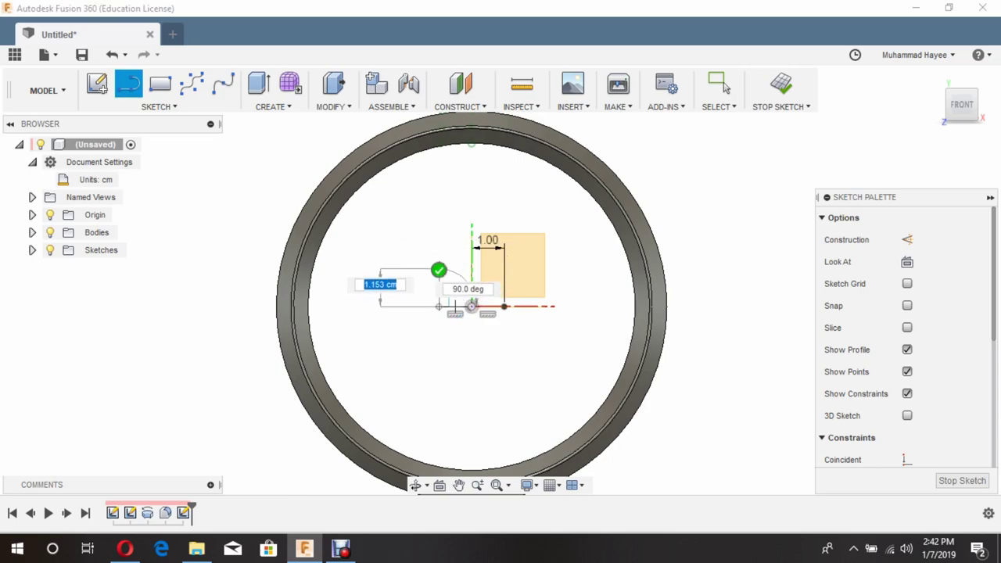
key("Tab")
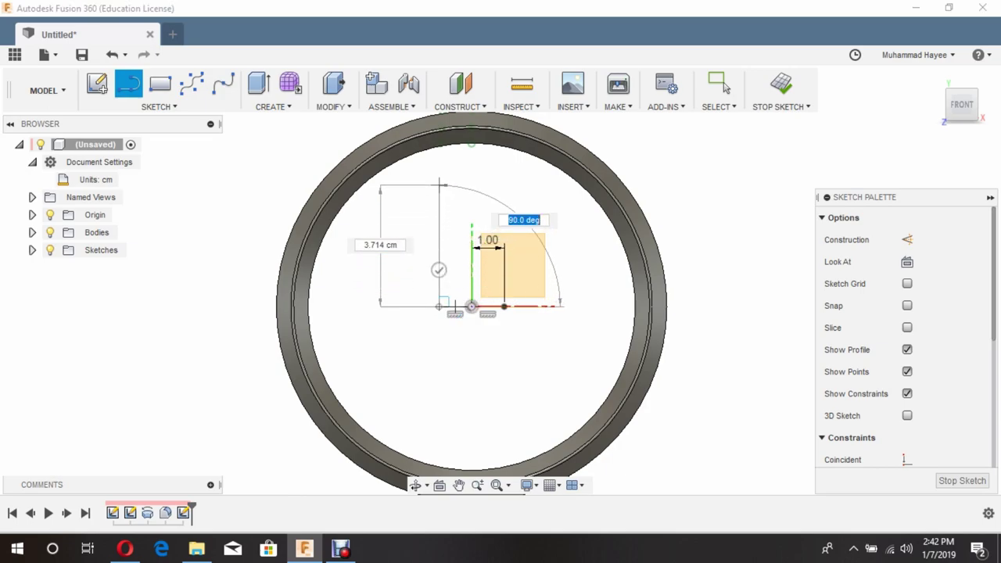
type("90")
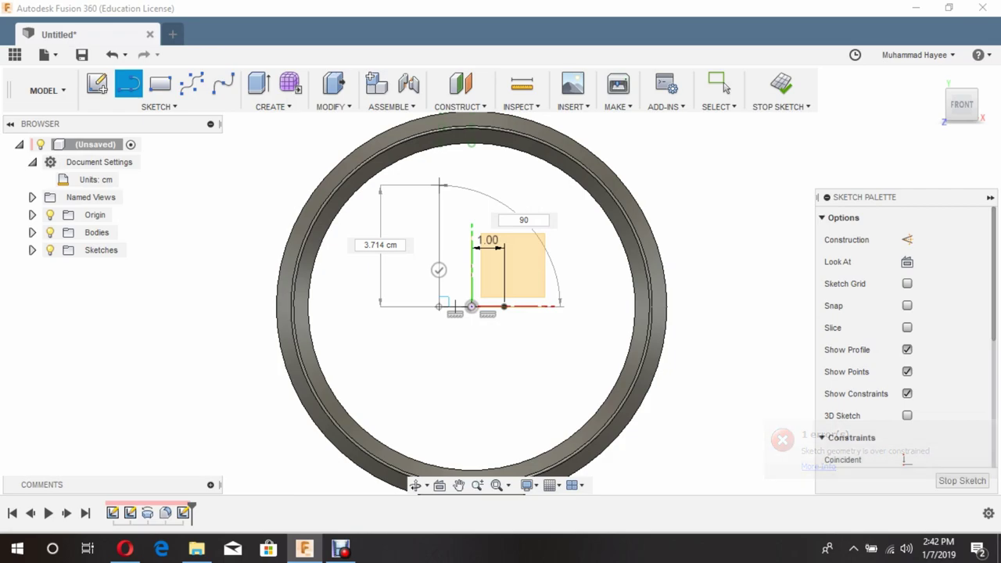
key("Tab")
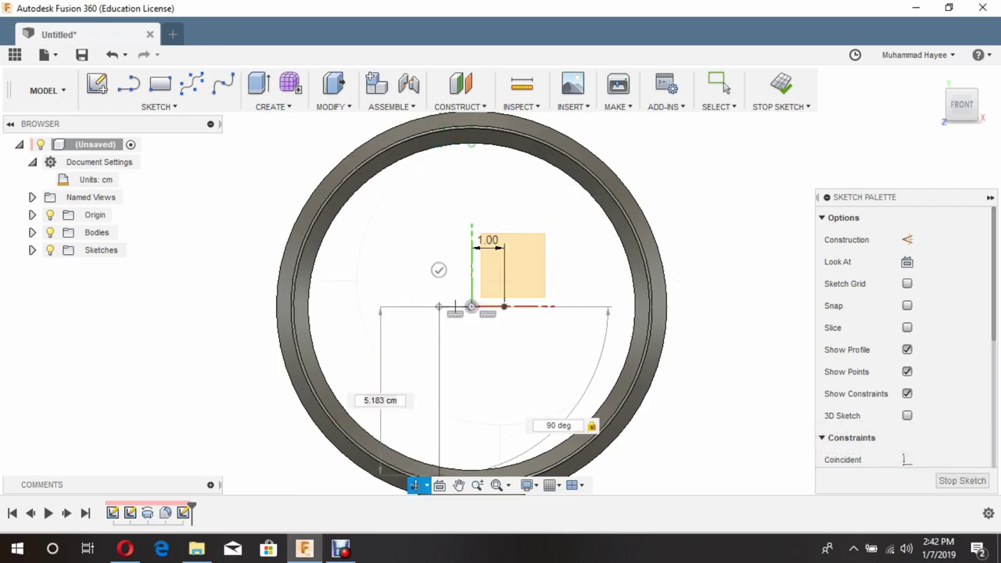
middle_click_drag(434, 477, 486, 559)
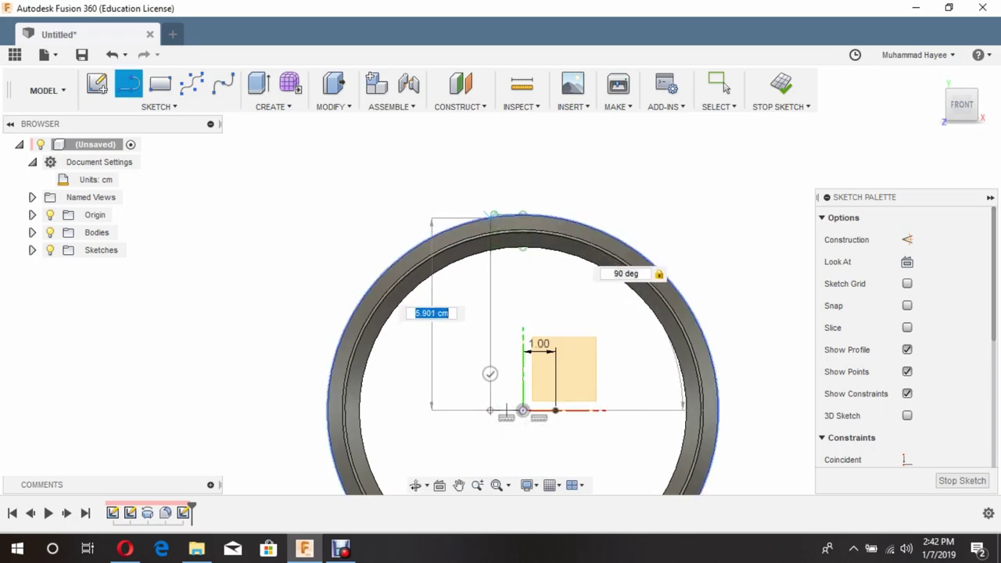
left_click(491, 216)
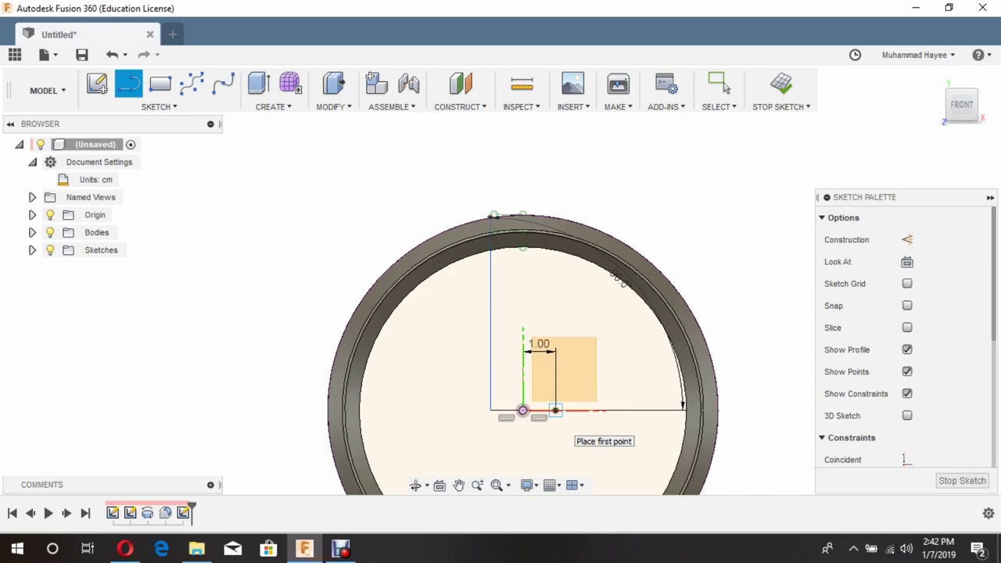
left_click(556, 409)
key("Tab")
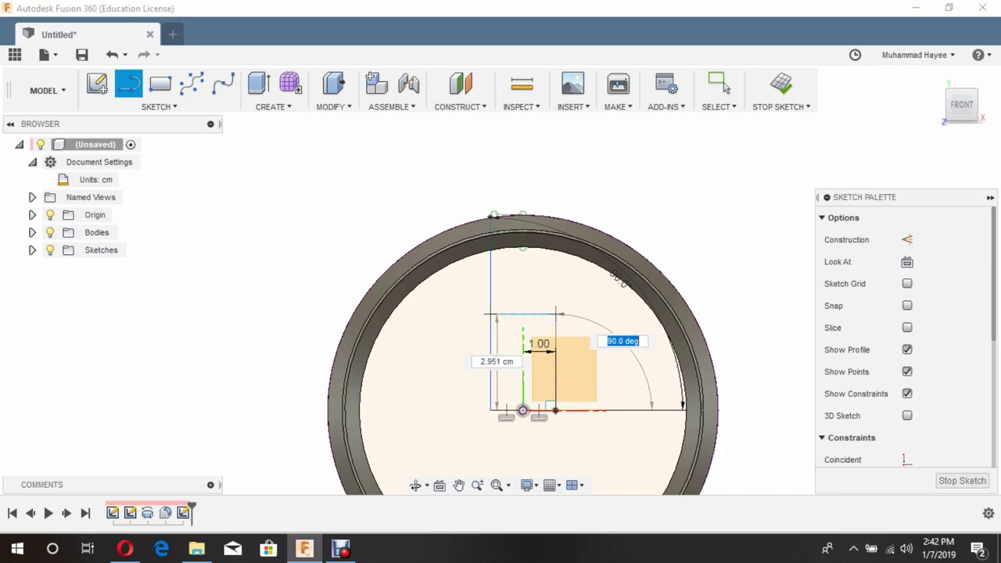
key("Tab")
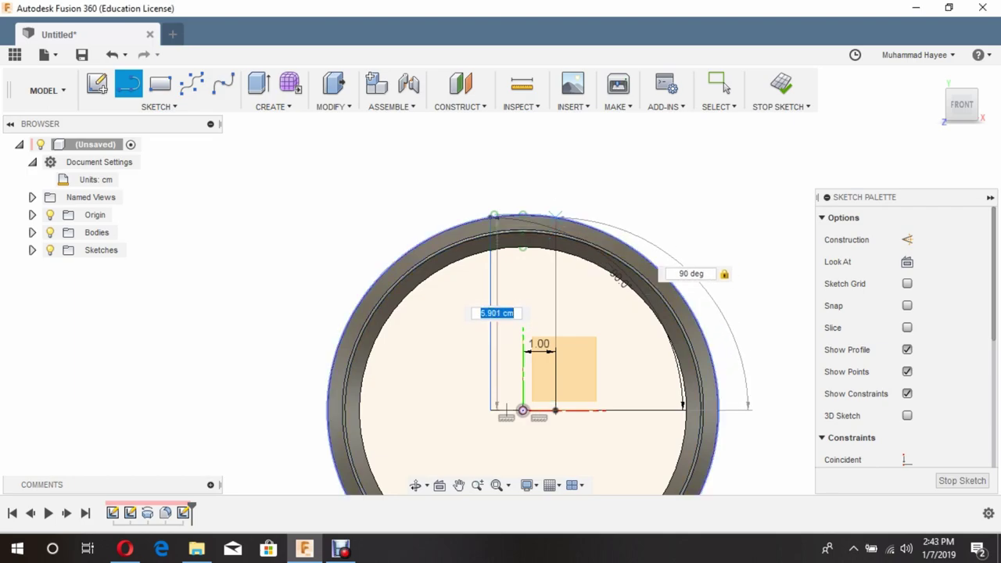
key("Return")
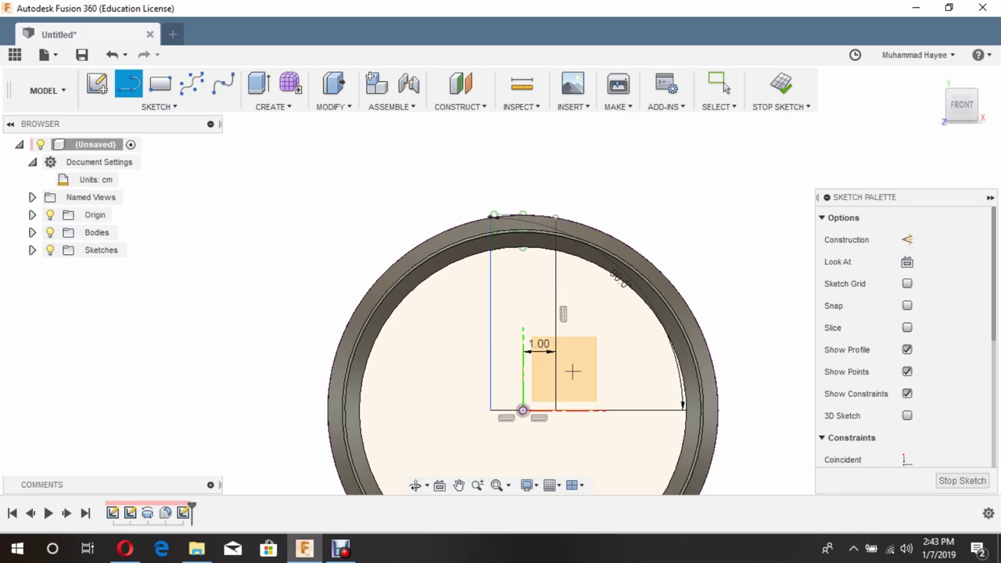
key("Escape")
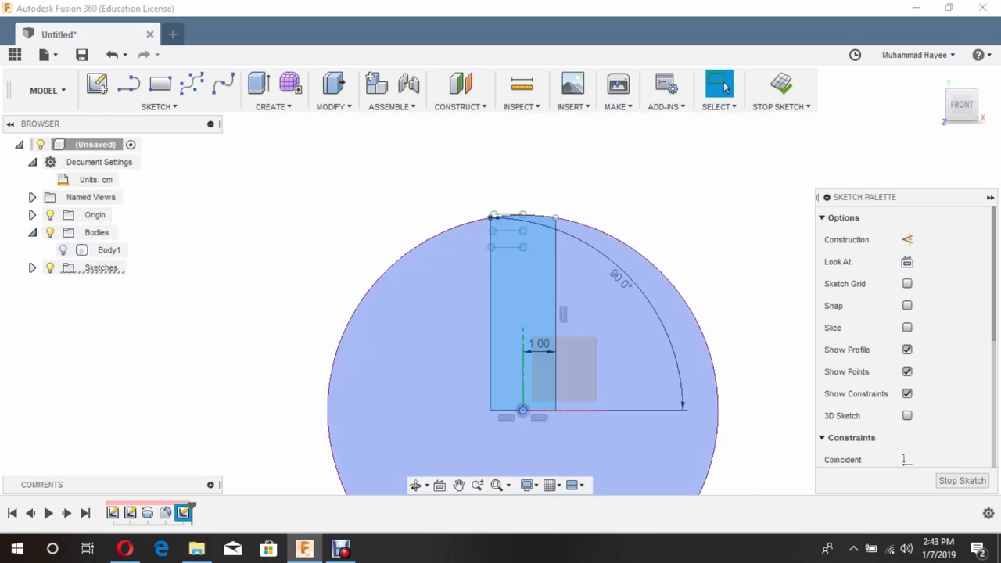
Add 0.5 cm vertical extension lines above both top corners of the strip
scroll(571, 195, "up", 3)
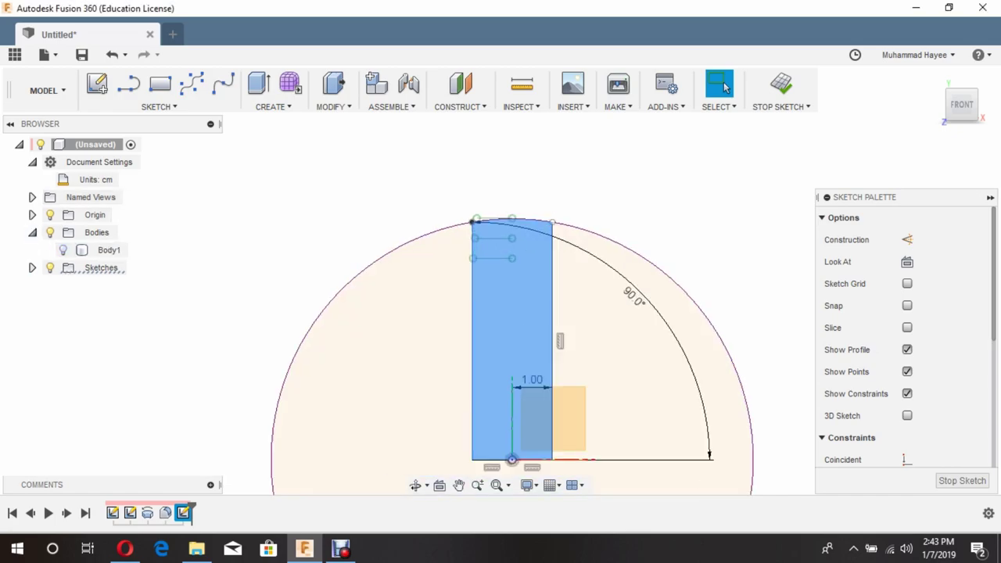
key("a")
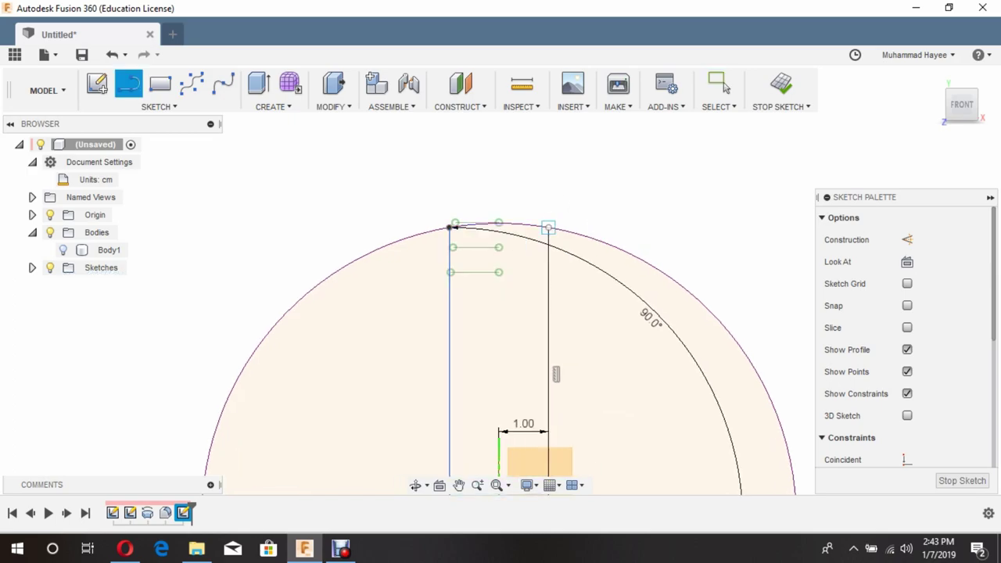
left_click(548, 227)
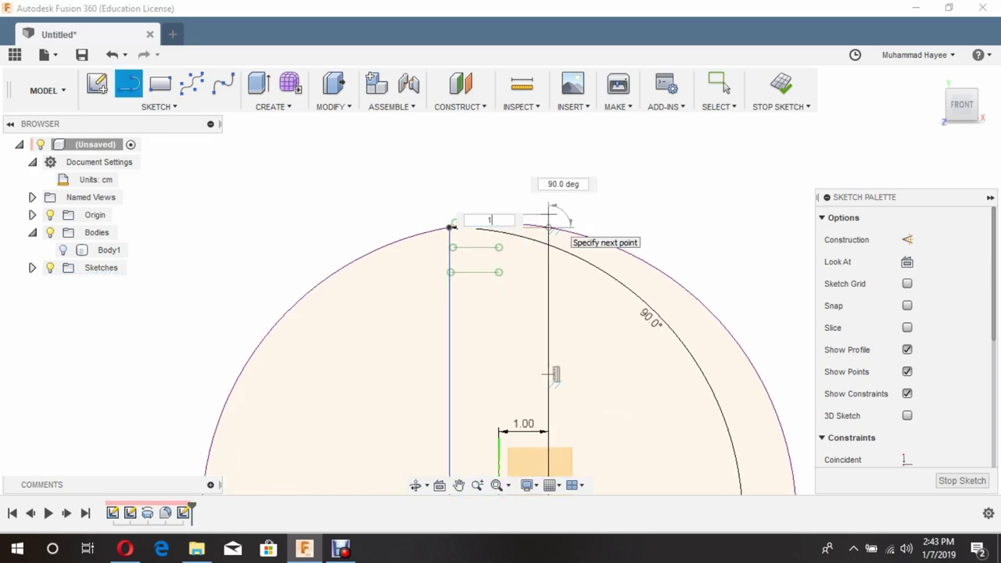
type("1")
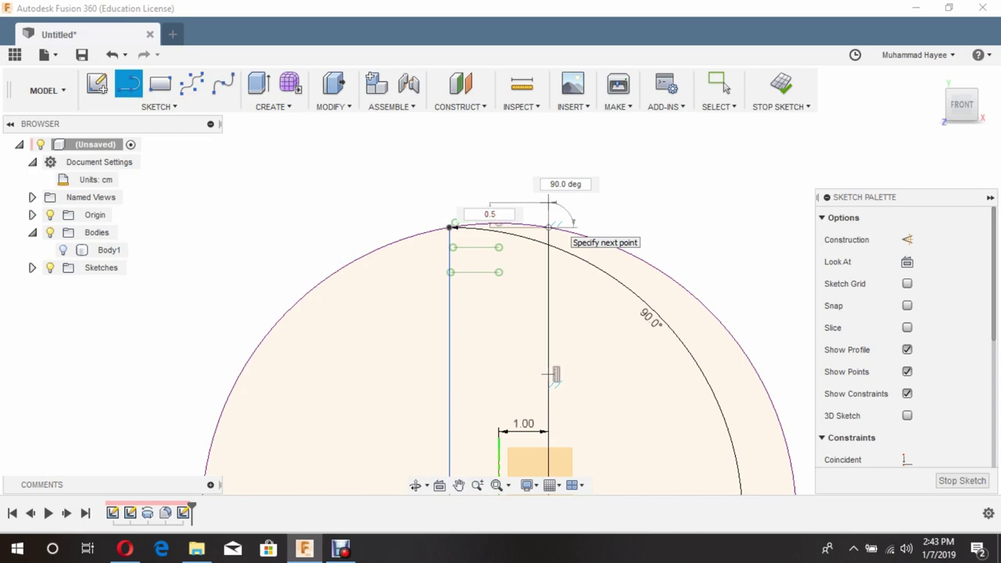
key("Return")
key("Escape")
key("l")
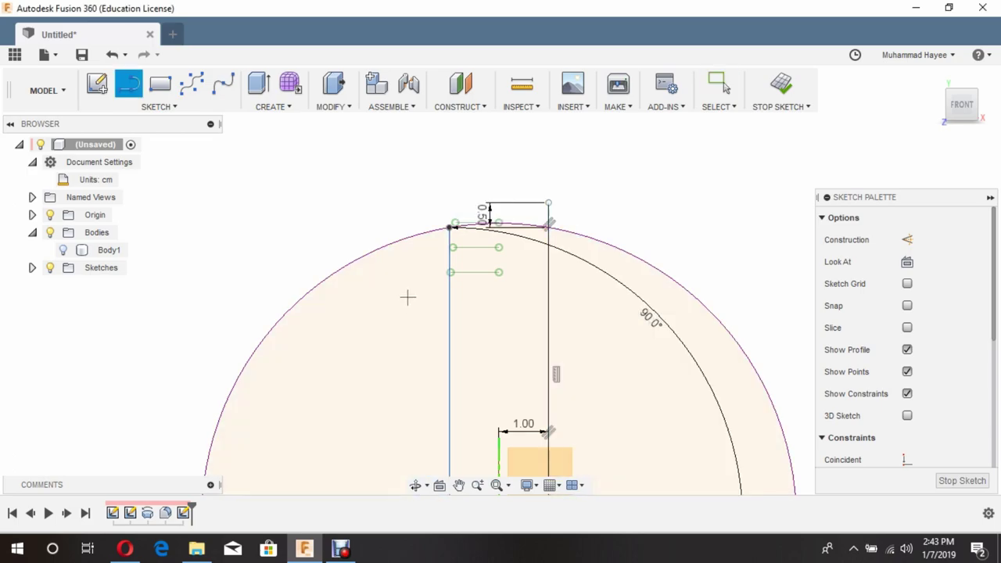
left_click(449, 227)
type("0.5")
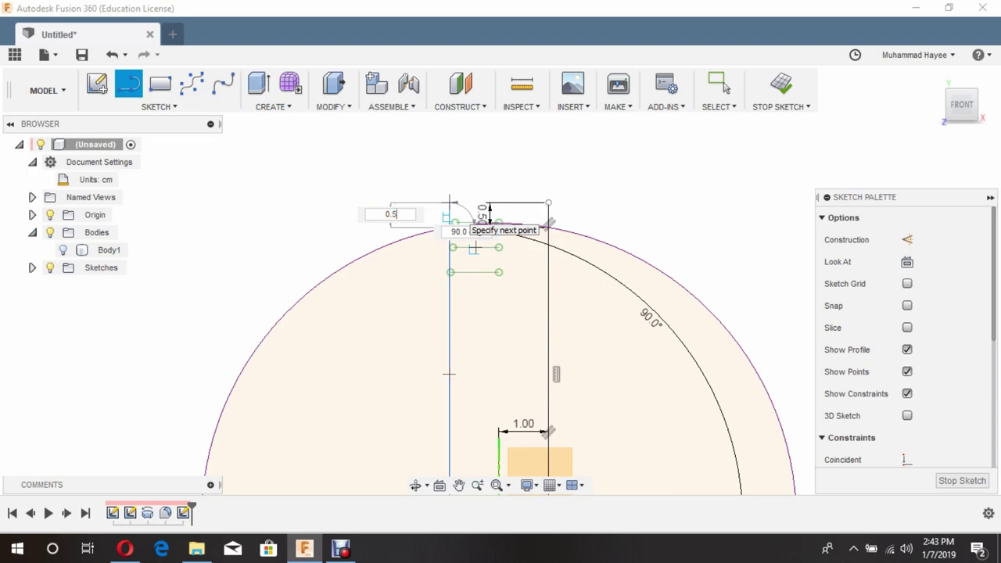
key("Return")
left_click(723, 86)
Join the tops of the two extensions with a closing line
key("l")
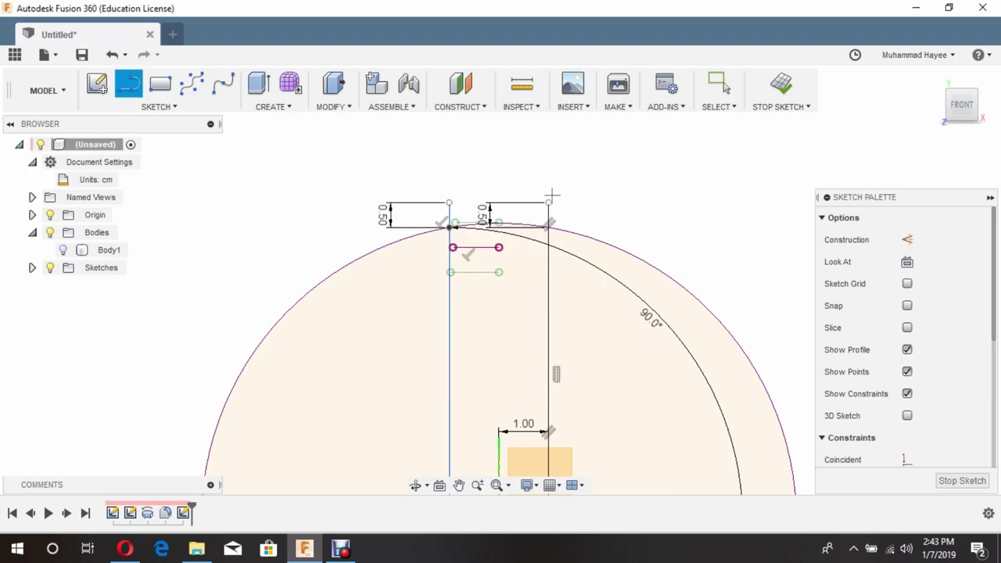
left_click(548, 203)
left_click(449, 203)
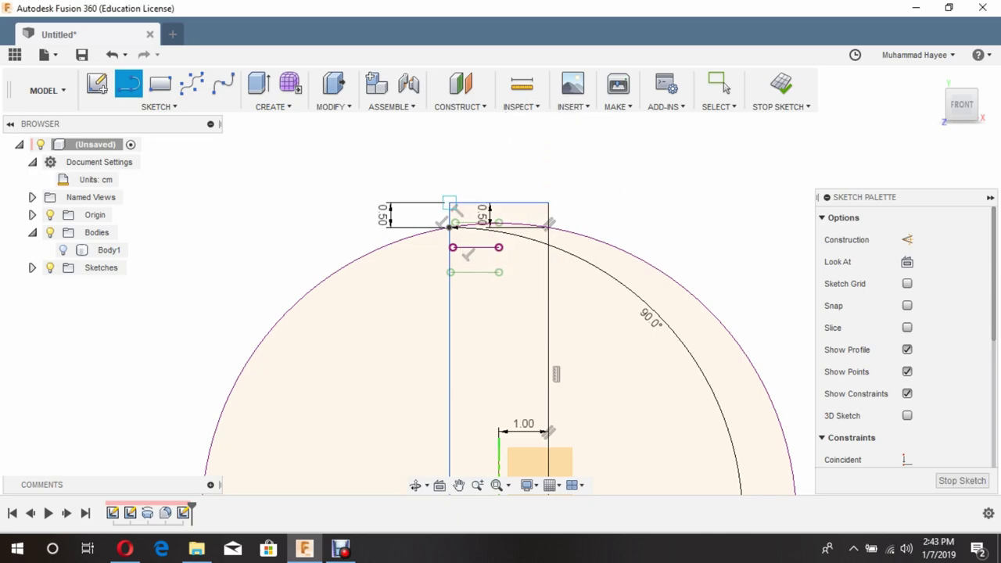
scroll(450, 202, "down", 2)
scroll(449, 202, "down", 1)
key("Escape")
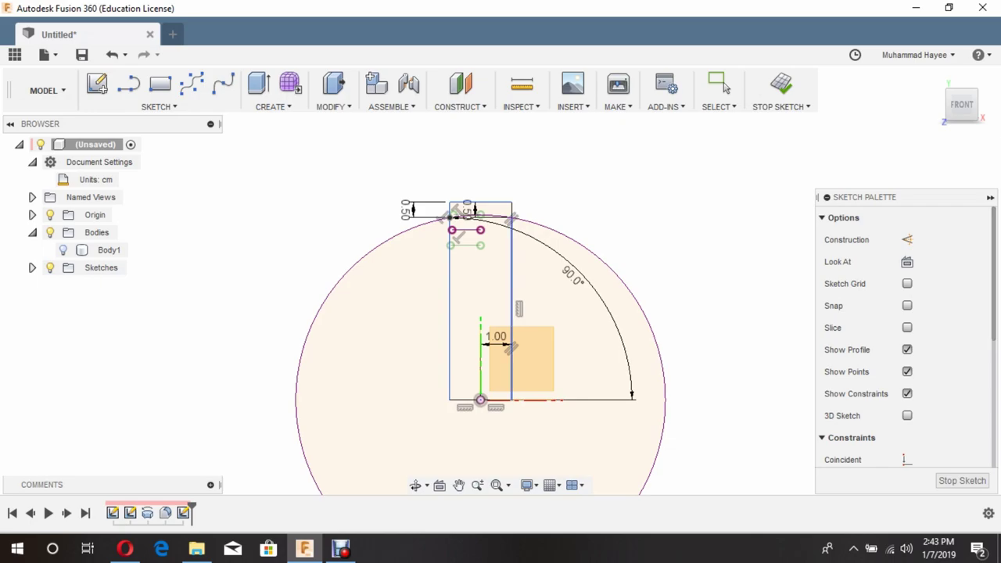
Dimension the strip's width as 2.00 cm
key("d")
left_click(449, 313)
left_click(512, 313)
left_click(482, 292)
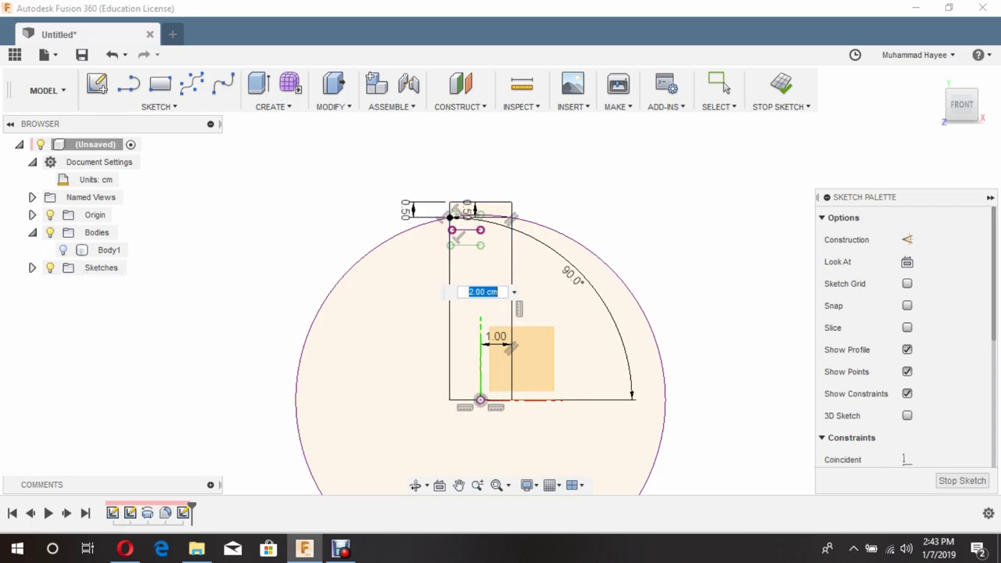
key("Return")
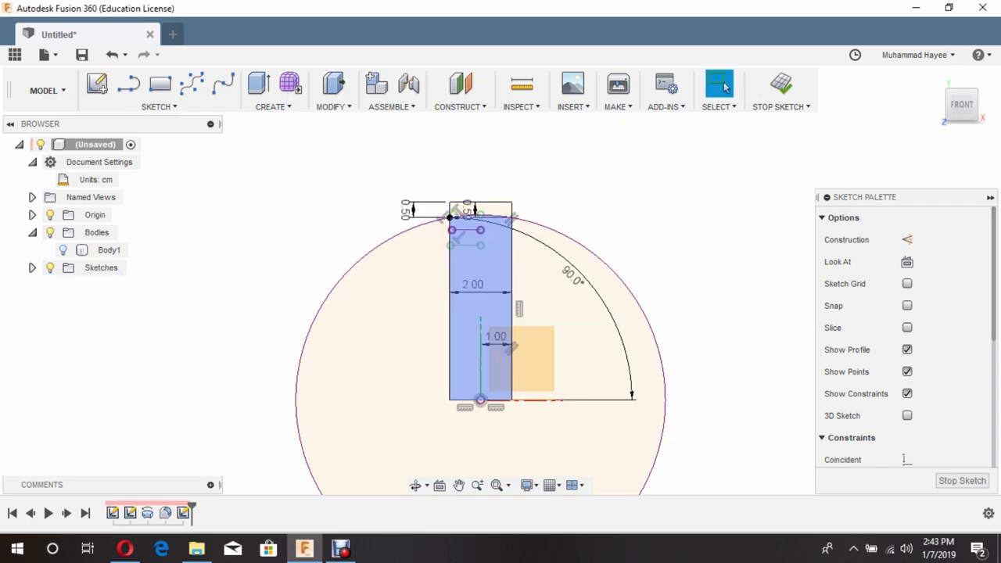
scroll(491, 206, "up", 2)
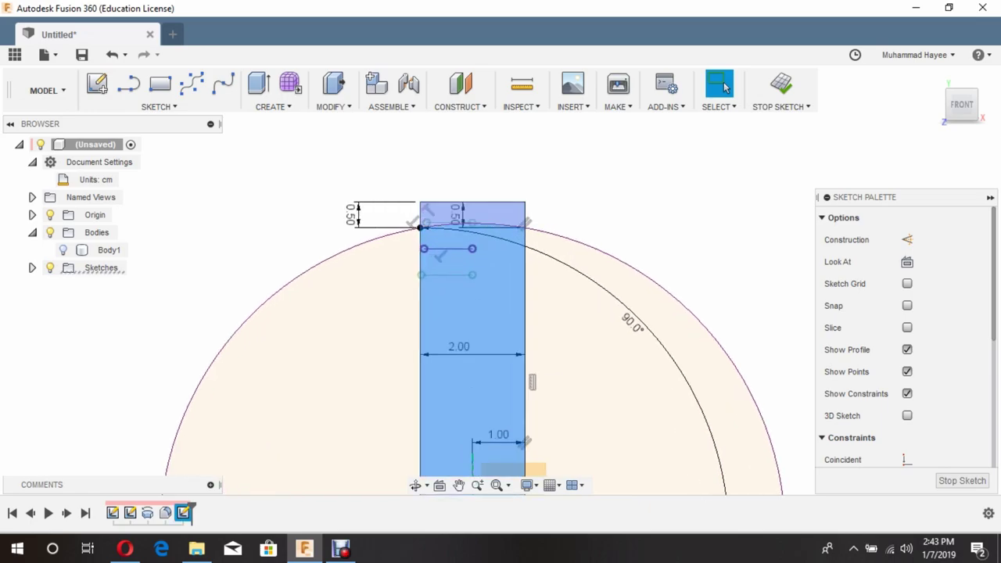
key("q")
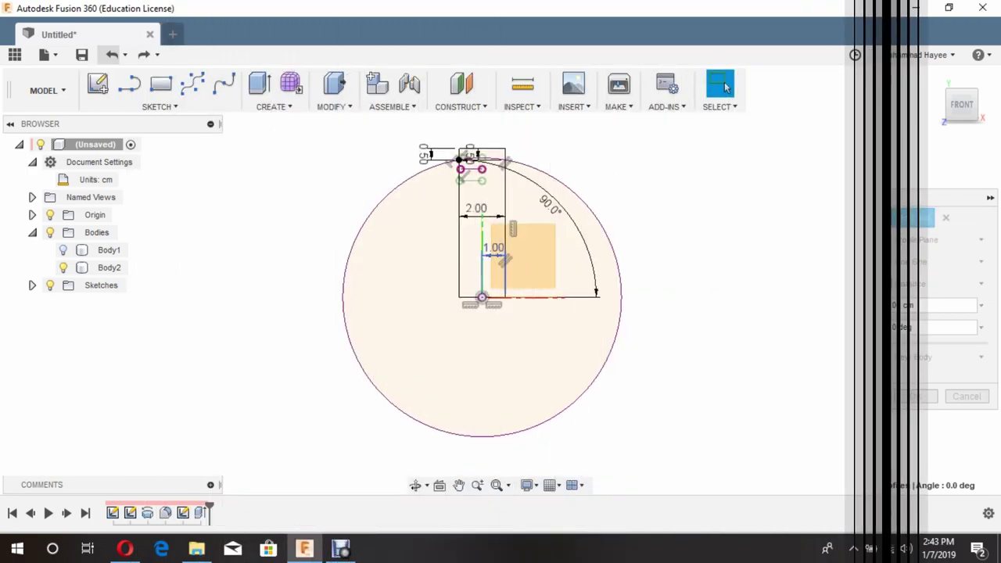
scroll(476, 193, "up", 2)
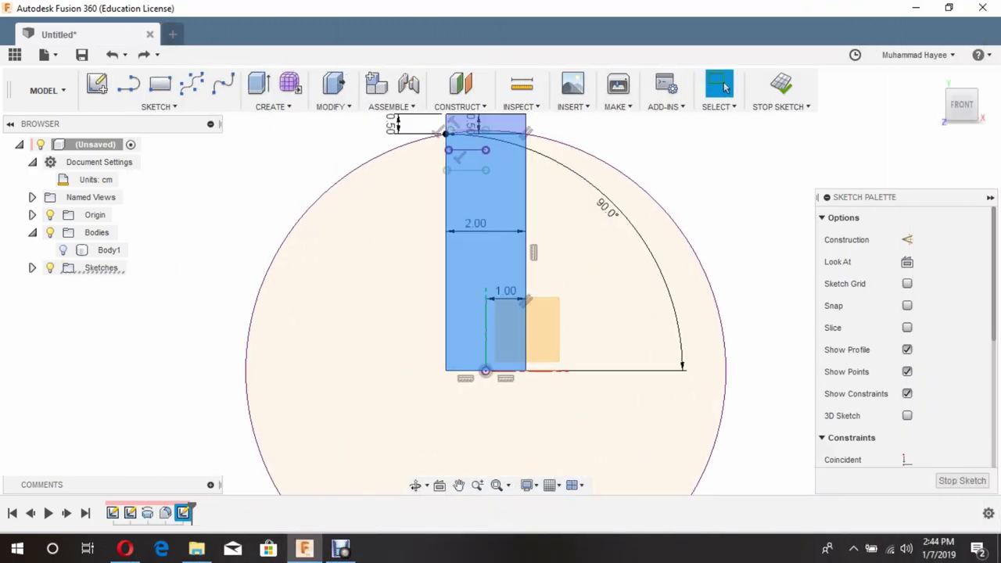
Extrude the arm profiles as a symmetric New Body, with the ring shown again
key("q")
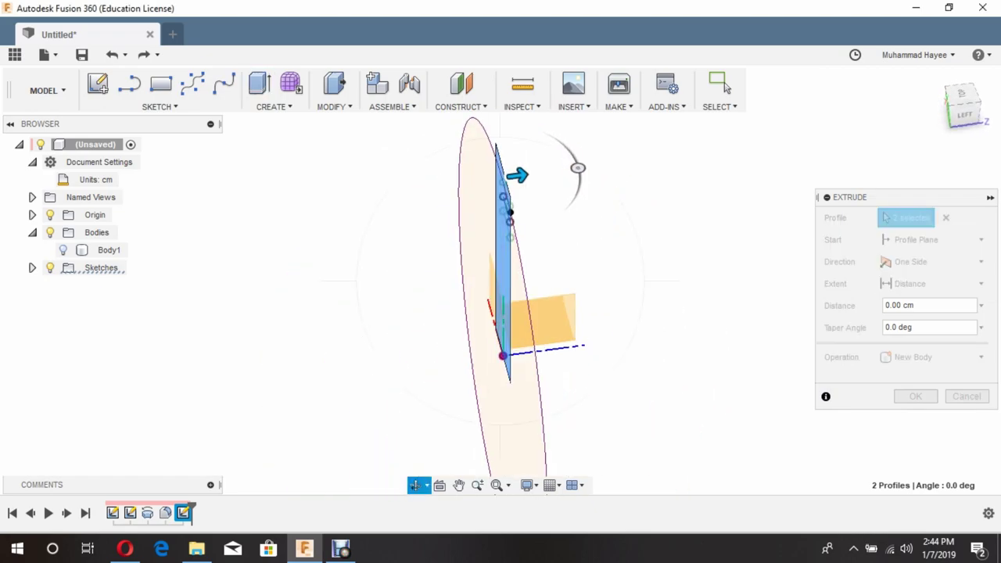
left_click_drag(516, 175, 558, 169)
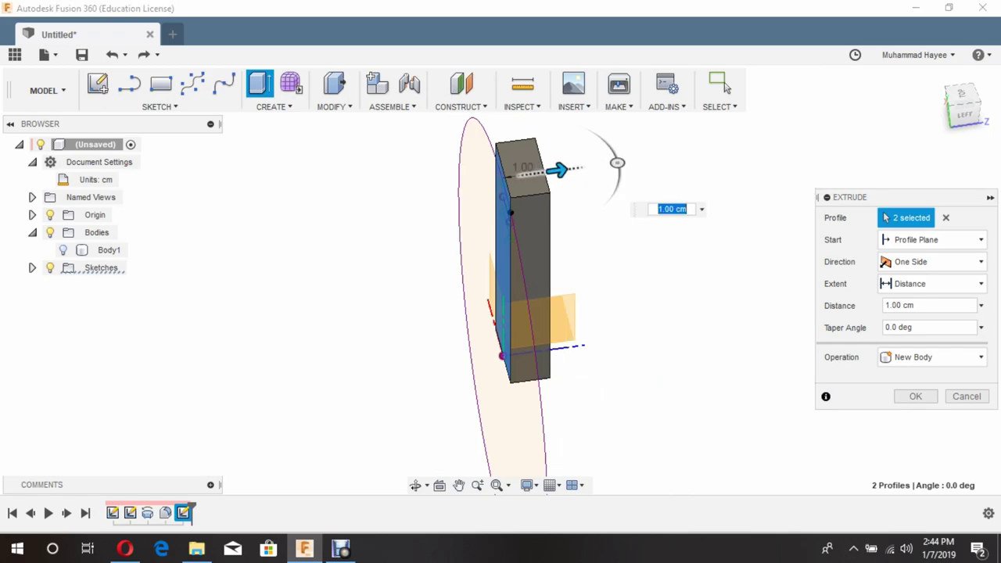
left_click(62, 249)
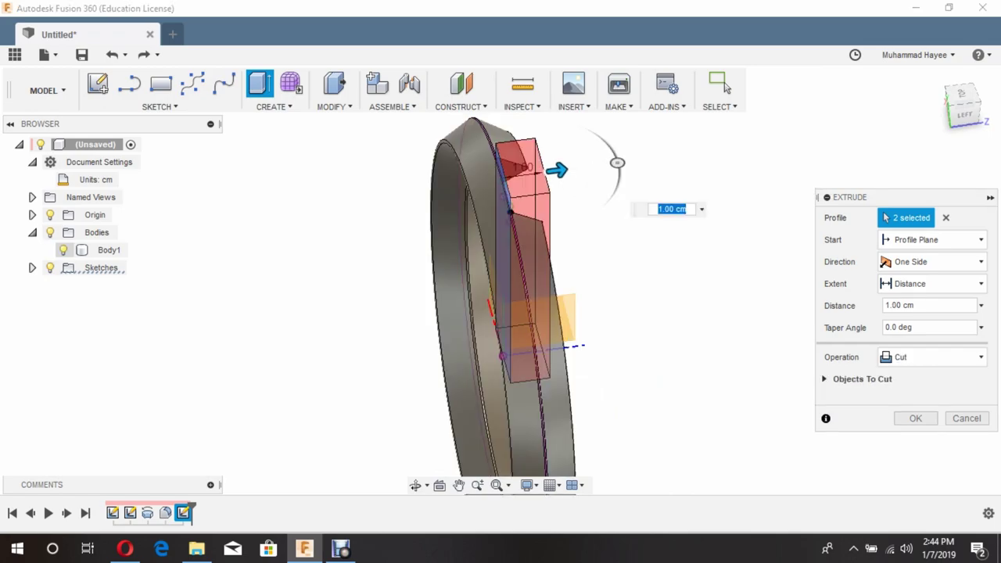
left_click(934, 357)
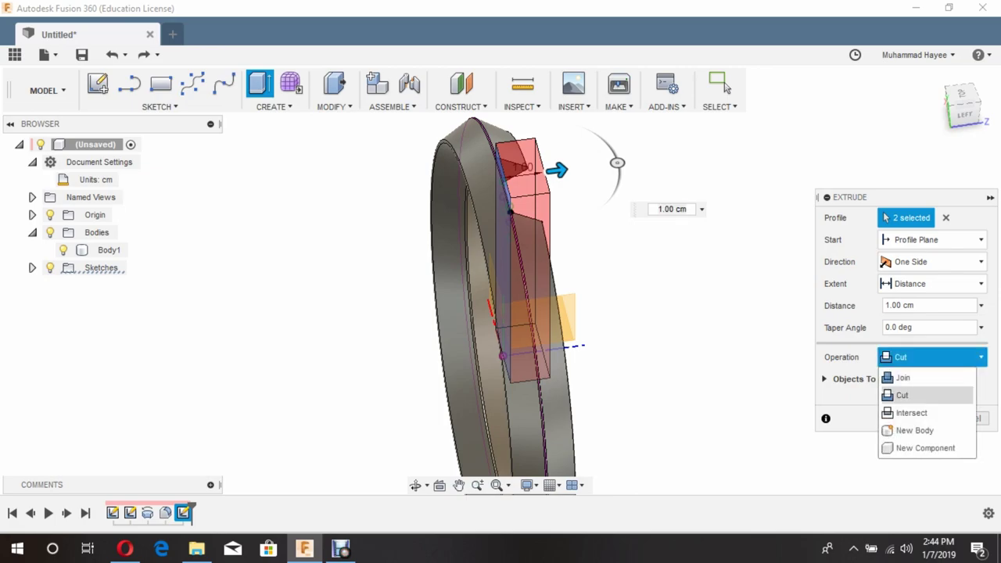
left_click(907, 430)
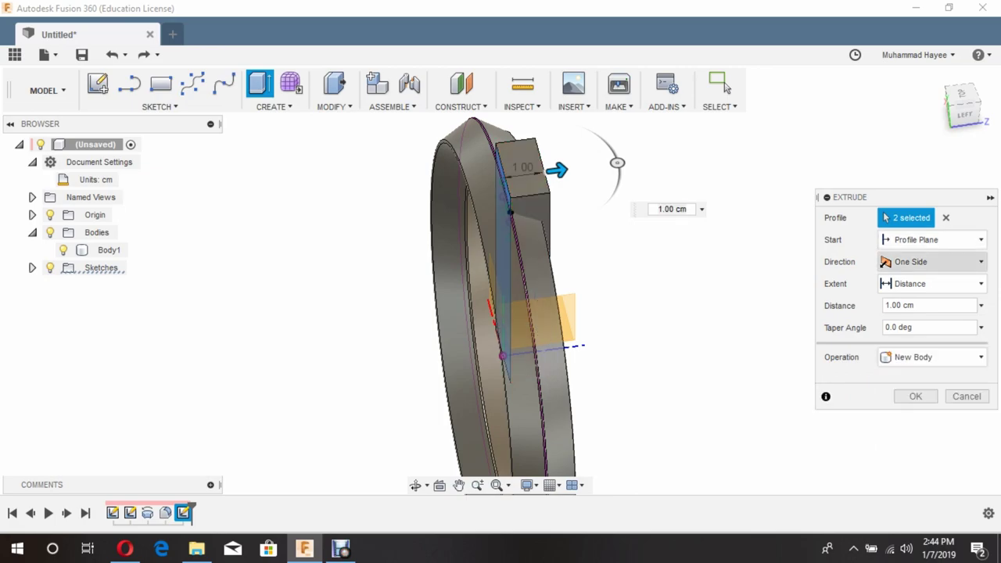
left_click(935, 261)
left_click(914, 316)
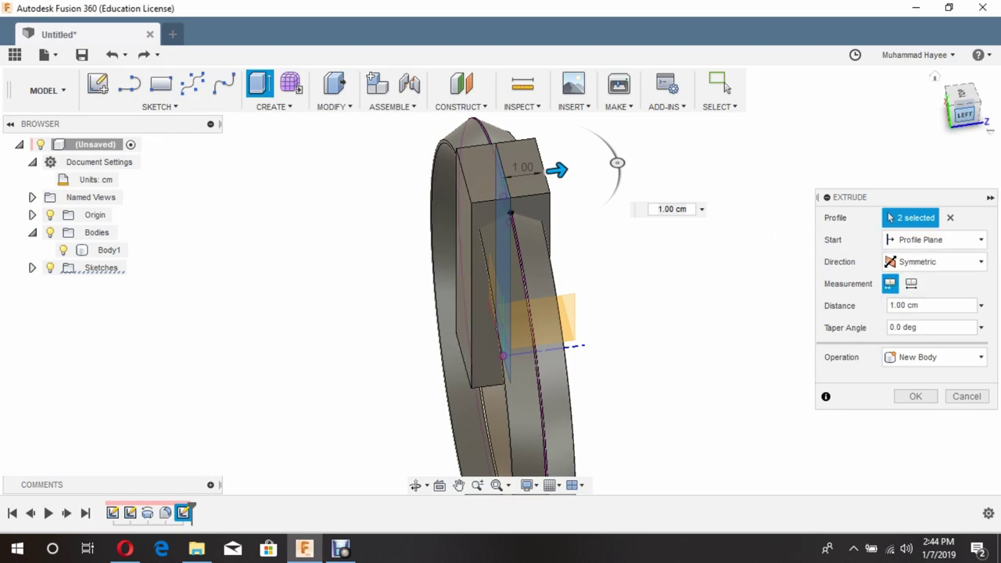
Set the symmetric extrude distance to 0.90 cm and confirm, creating Body2
left_click(962, 109)
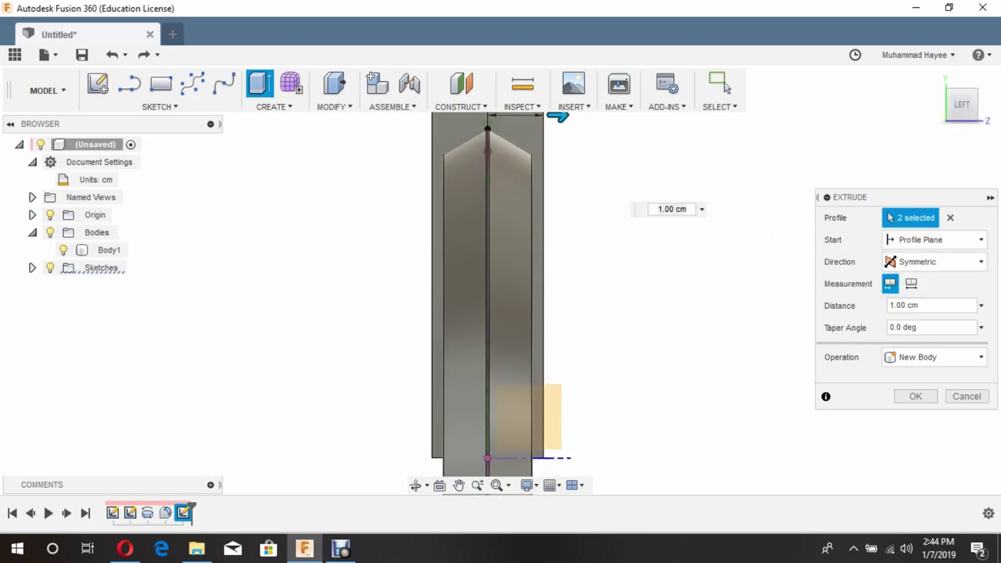
left_click(415, 485)
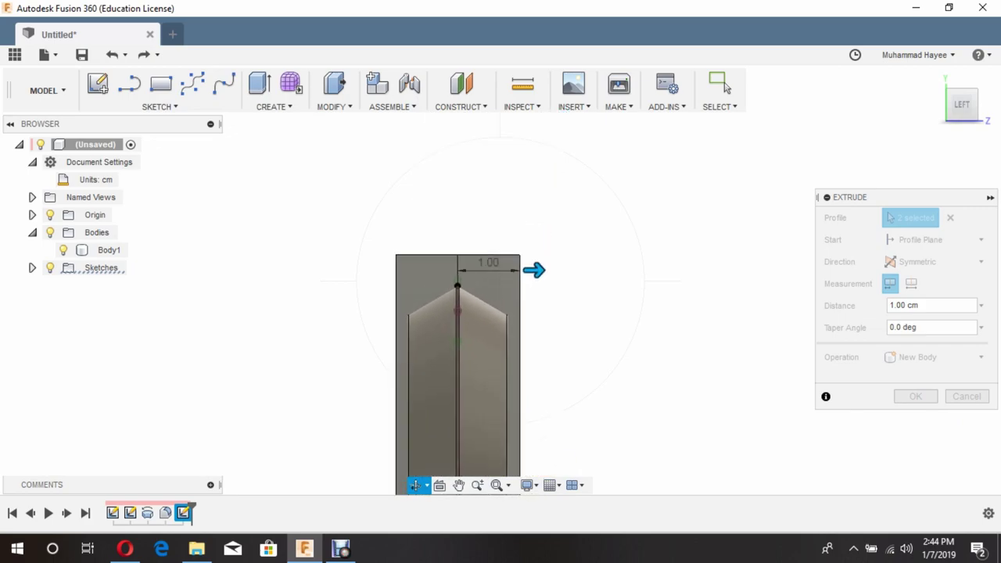
key("Escape")
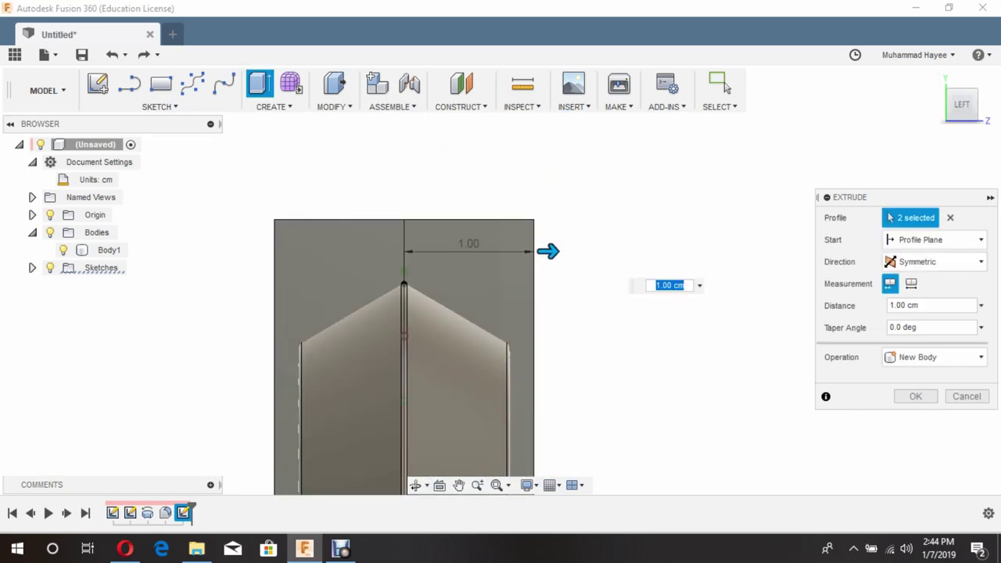
left_click_drag(548, 251, 522, 251)
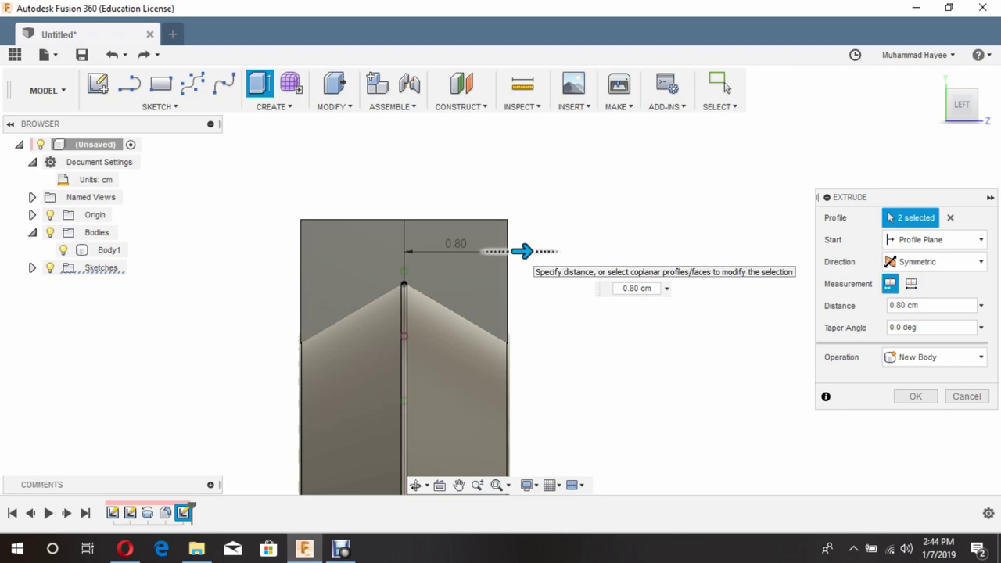
scroll(521, 252, "up", 2)
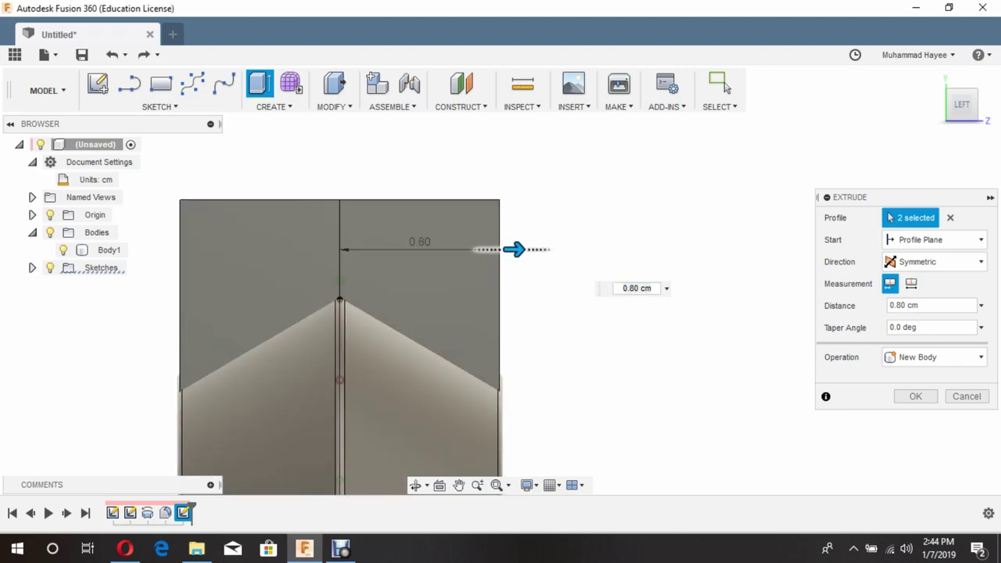
left_click_drag(514, 249, 534, 250)
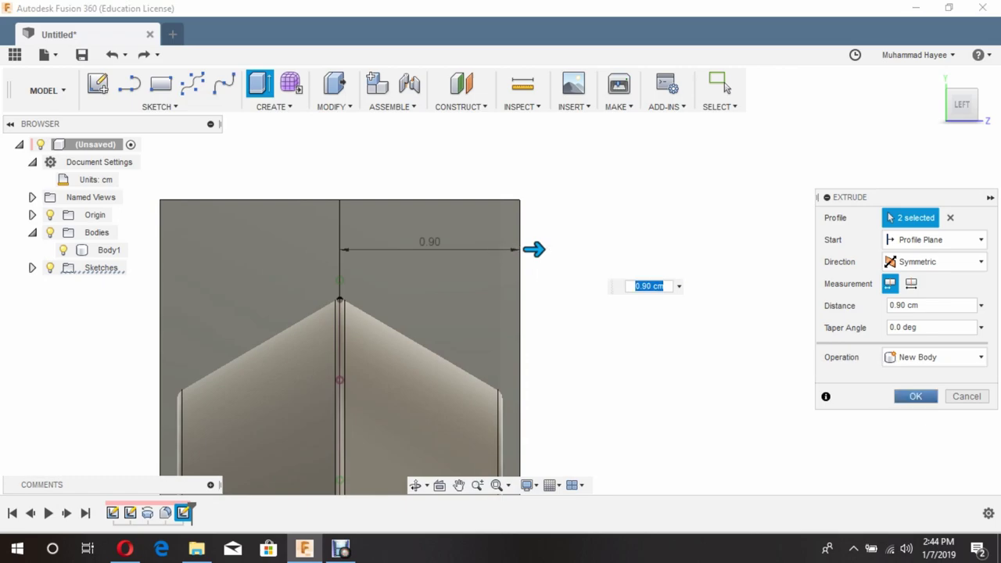
key("Return")
scroll(670, 317, "down", 3)
scroll(670, 317, "down", 3)
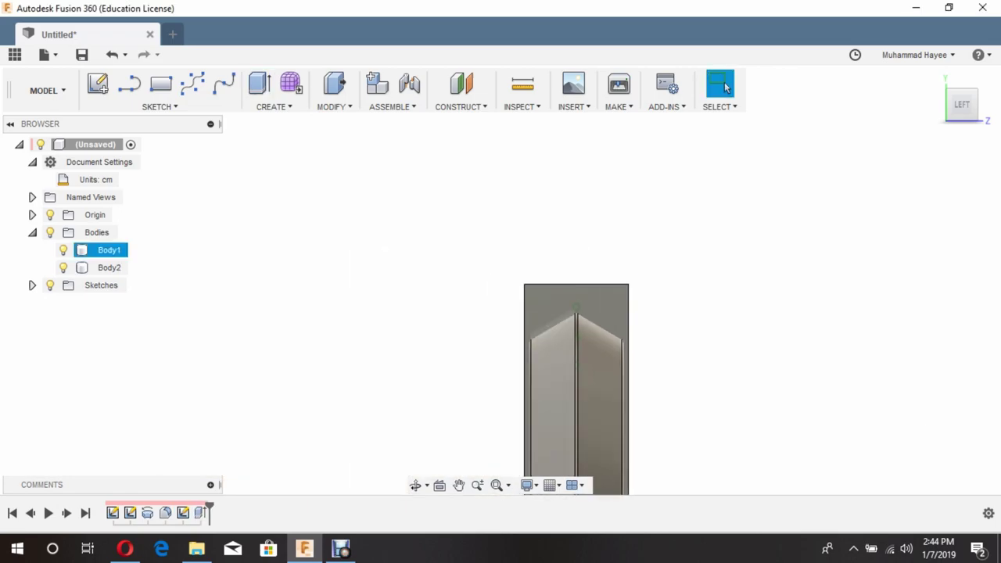
Hide ring Body1 and start a sketch on the arm's front face in FRONT view
left_click(416, 485)
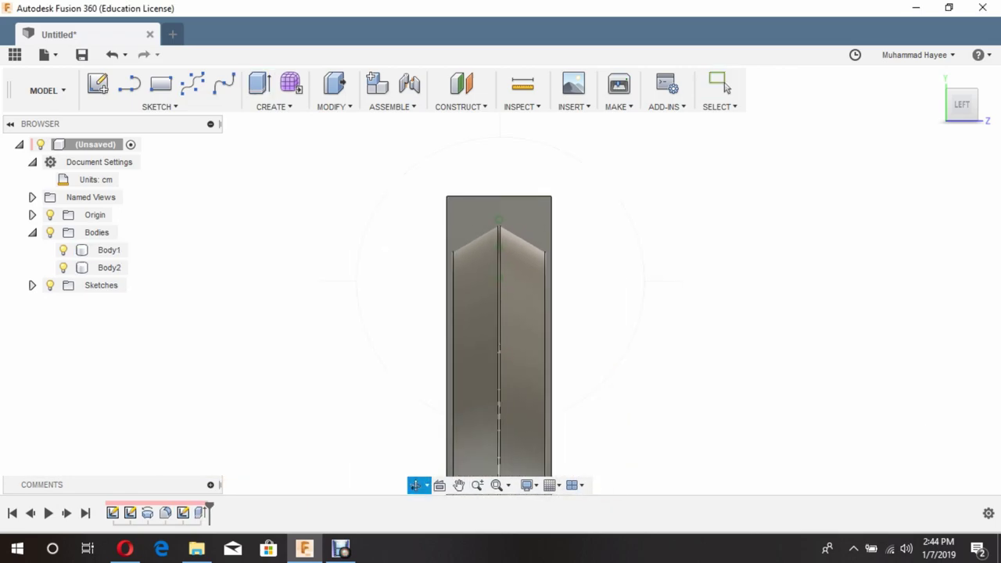
mouse_move(501, 313)
left_mouse_down()
mouse_move(594, 297)
mouse_move(539, 305)
left_mouse_up()
left_click(726, 87)
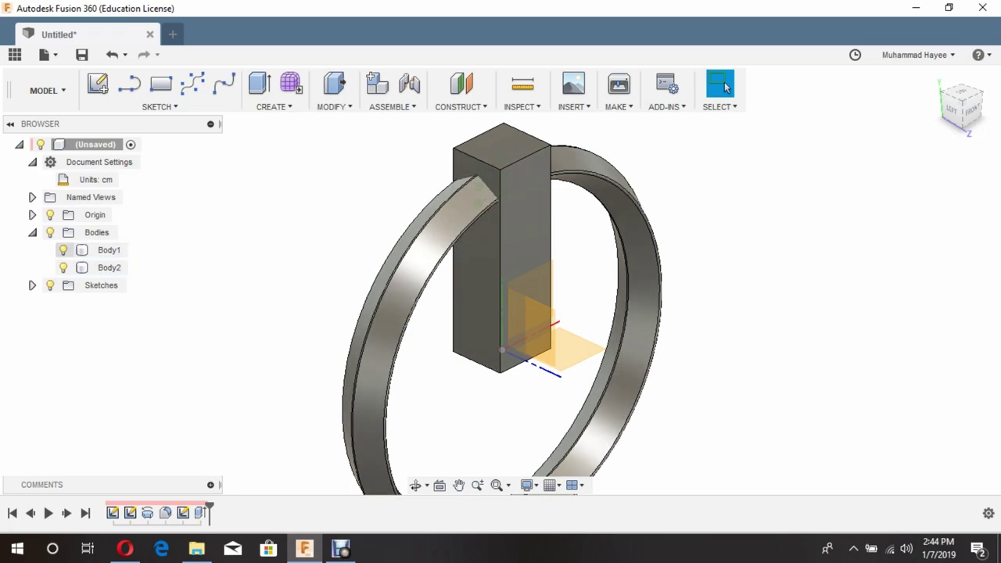
left_click(64, 249)
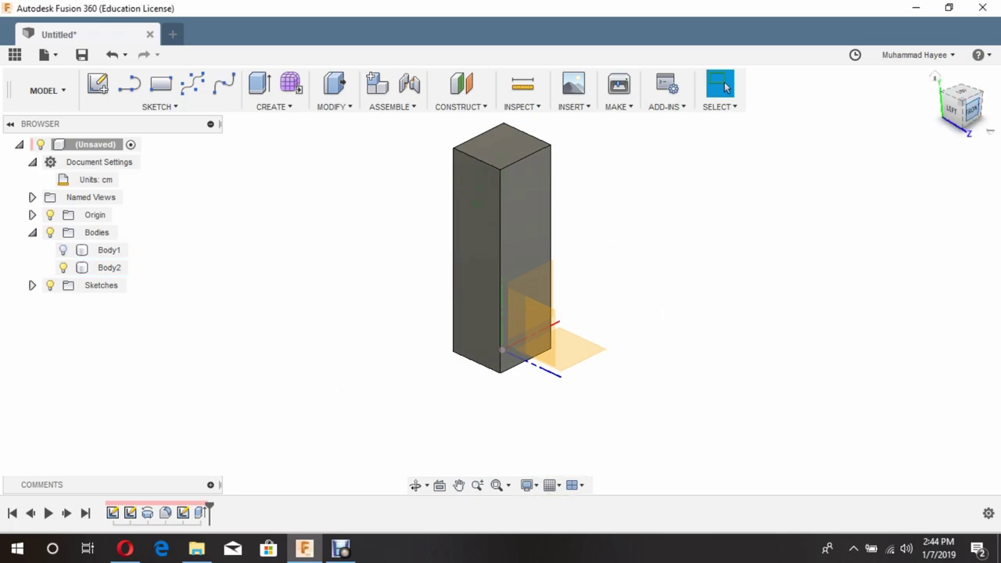
left_click(969, 108)
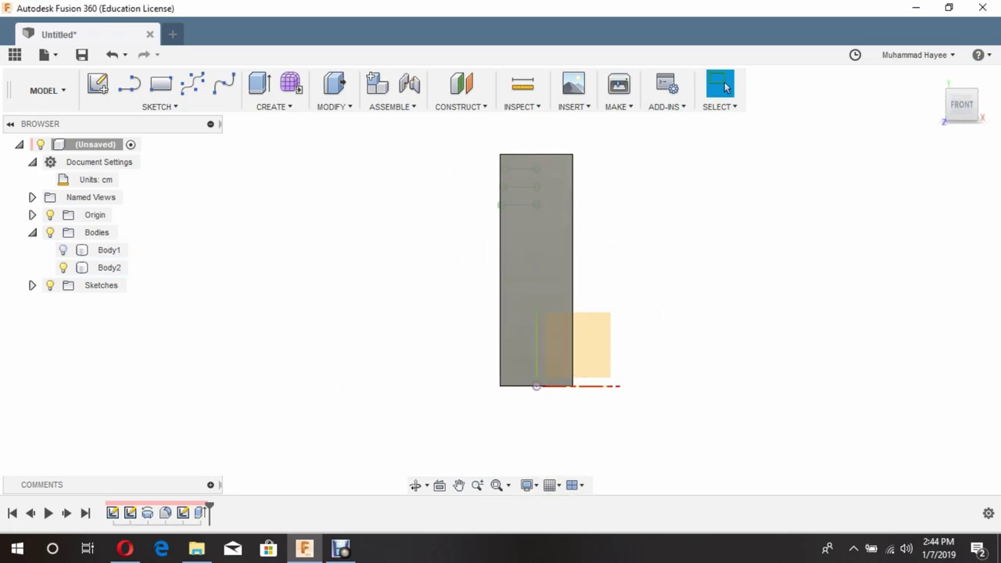
left_click(98, 84)
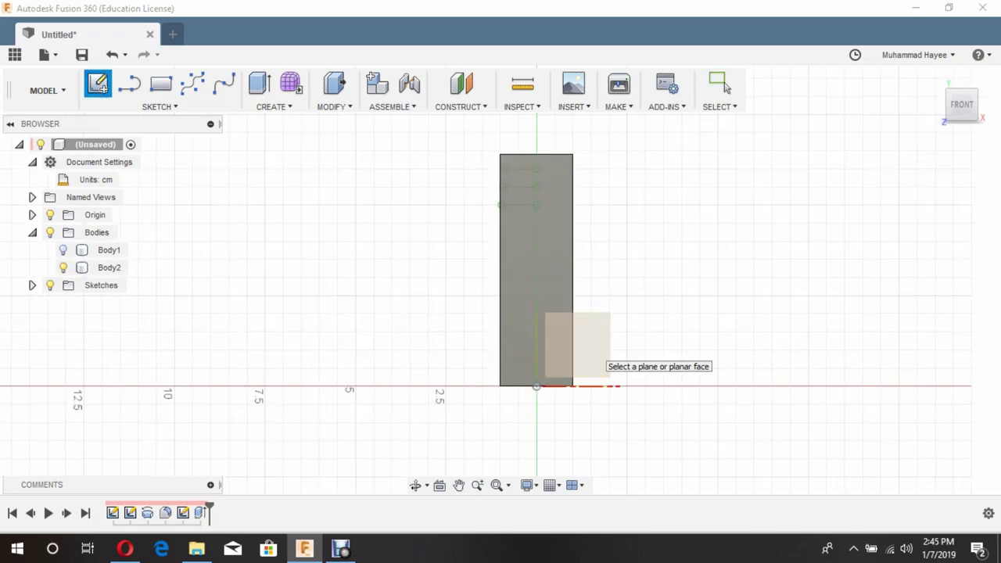
left_click(599, 360)
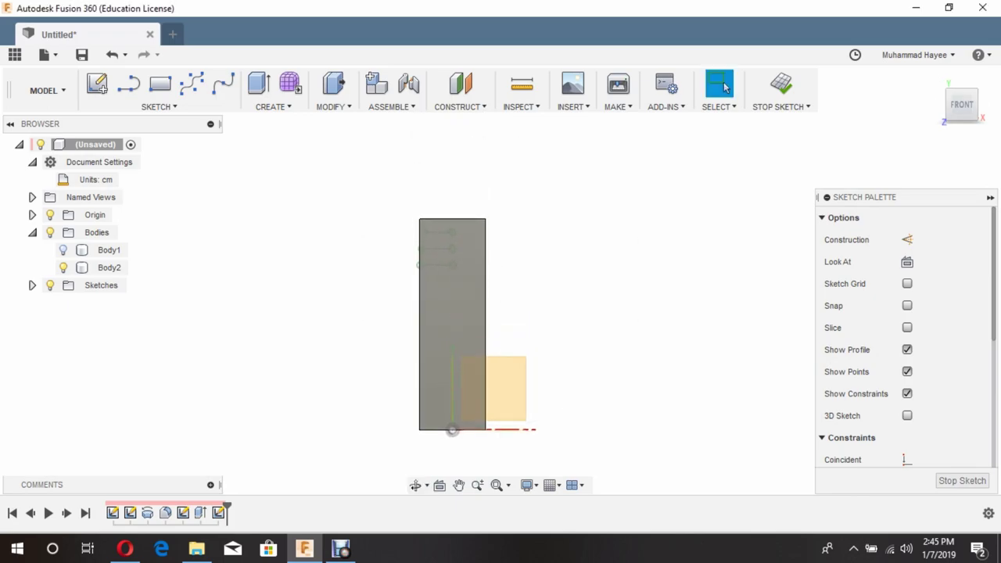
Draw trial lines along the arm block's top edge
key("l")
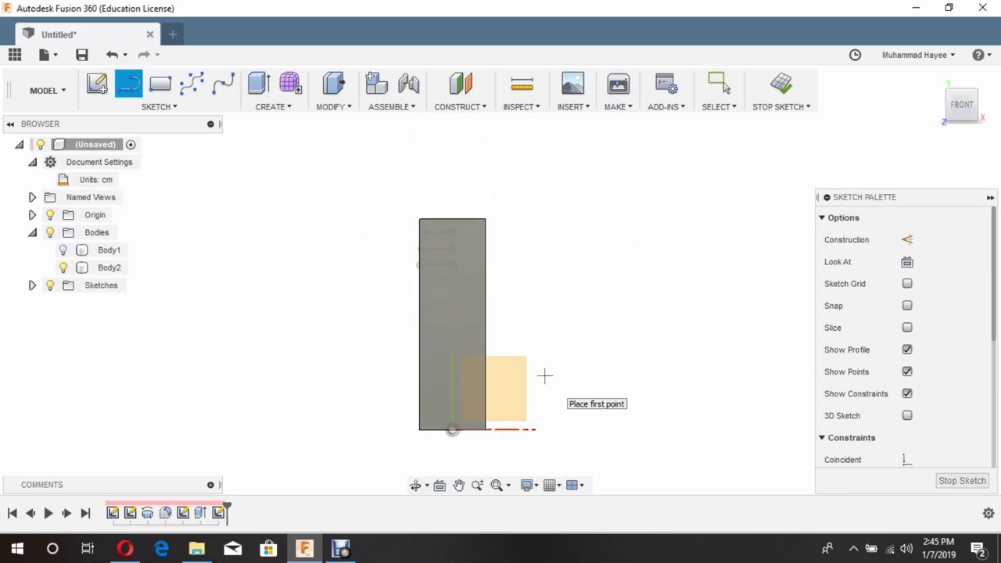
scroll(543, 376, "up", 1)
left_click(471, 443)
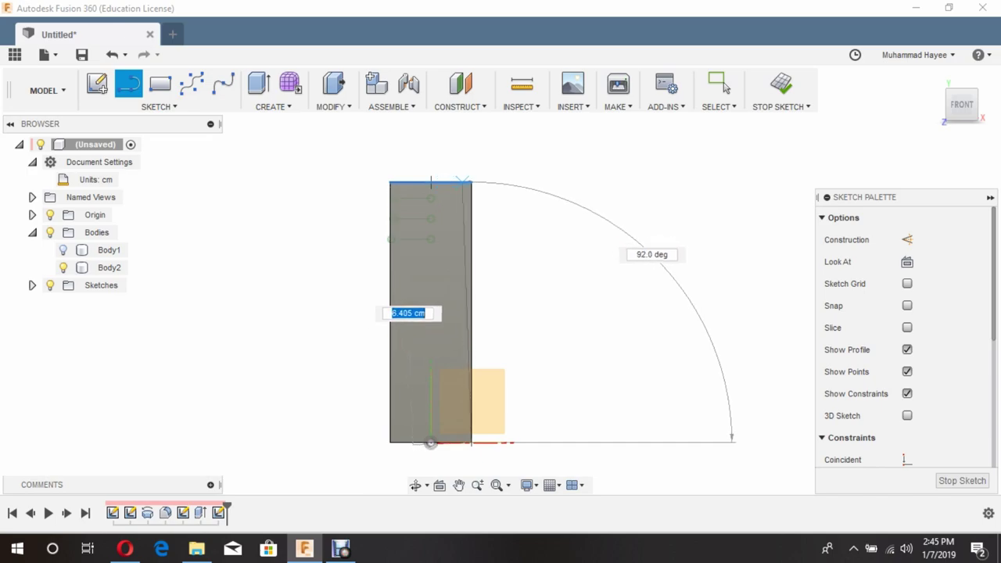
left_click(470, 182)
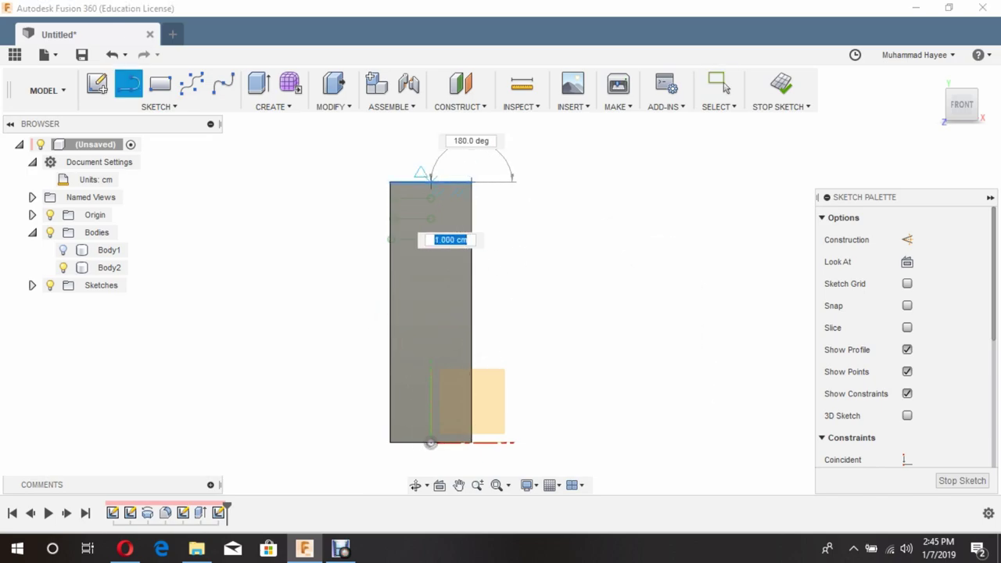
left_click(390, 182)
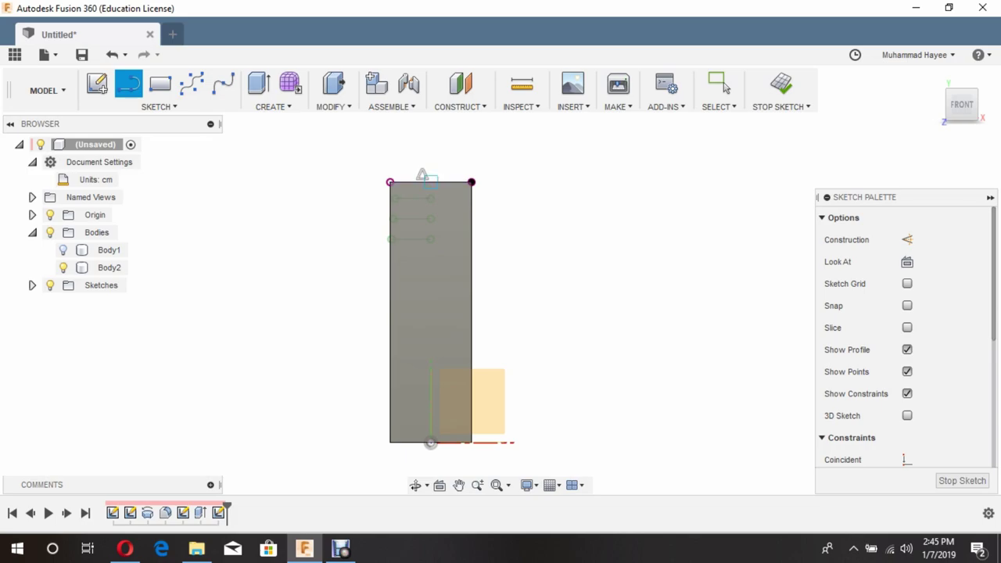
key("Escape")
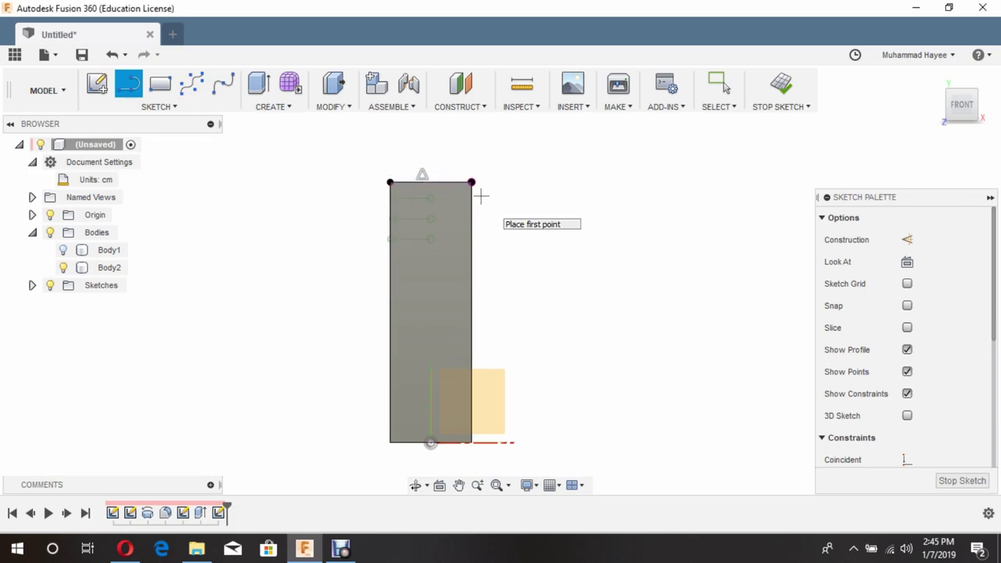
left_click(725, 88)
key("l")
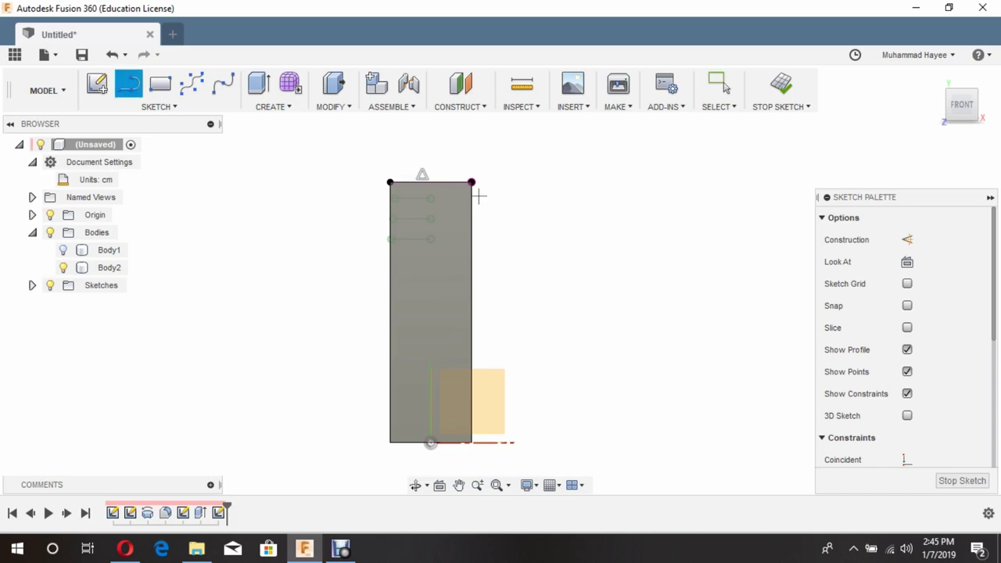
left_click(442, 182)
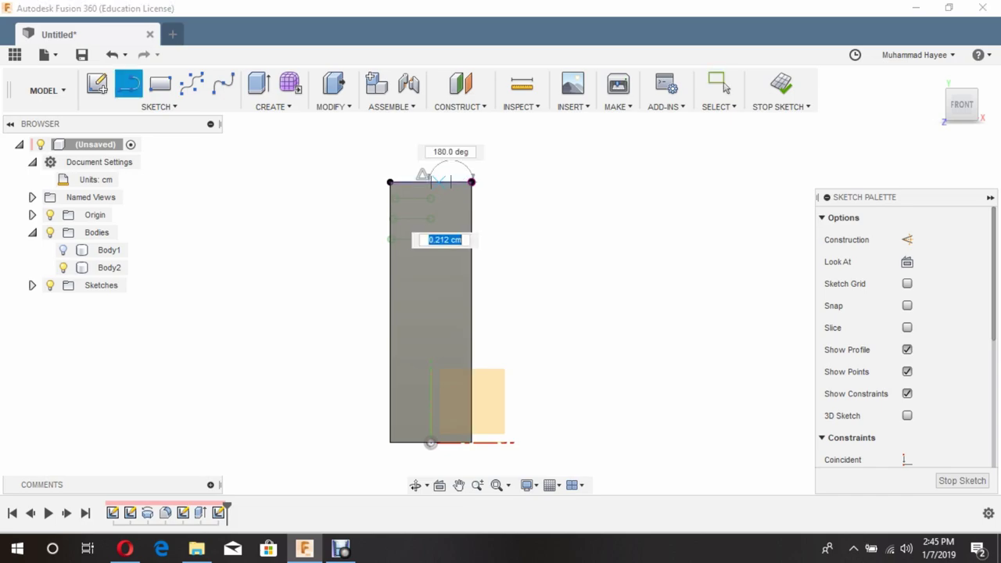
key("Escape")
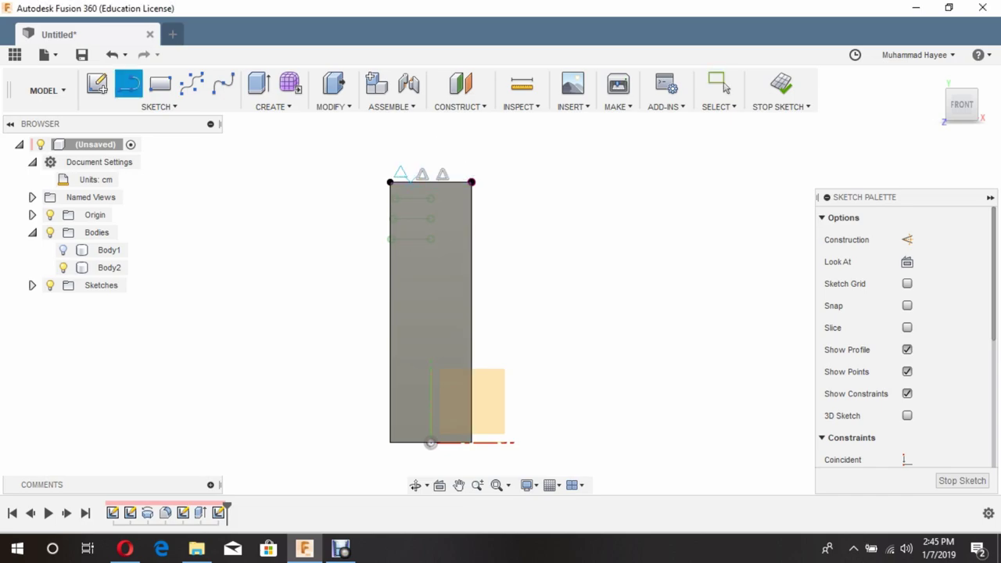
left_click(412, 183)
key("Return")
left_click(724, 86)
key("l")
Draw slanted lines from the block's bottom corners up to its top edge
left_click(471, 443)
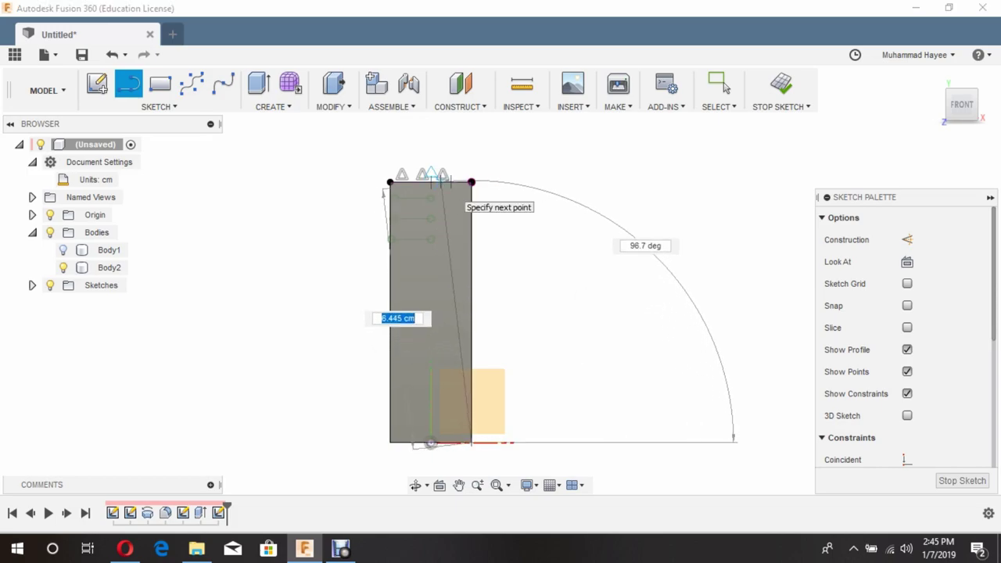
double_click(443, 181)
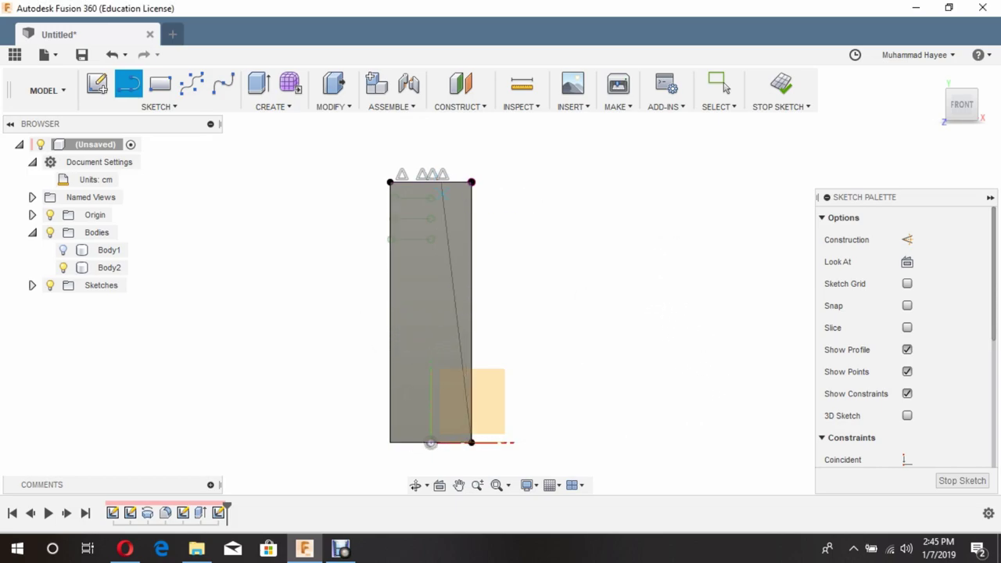
left_click(390, 442)
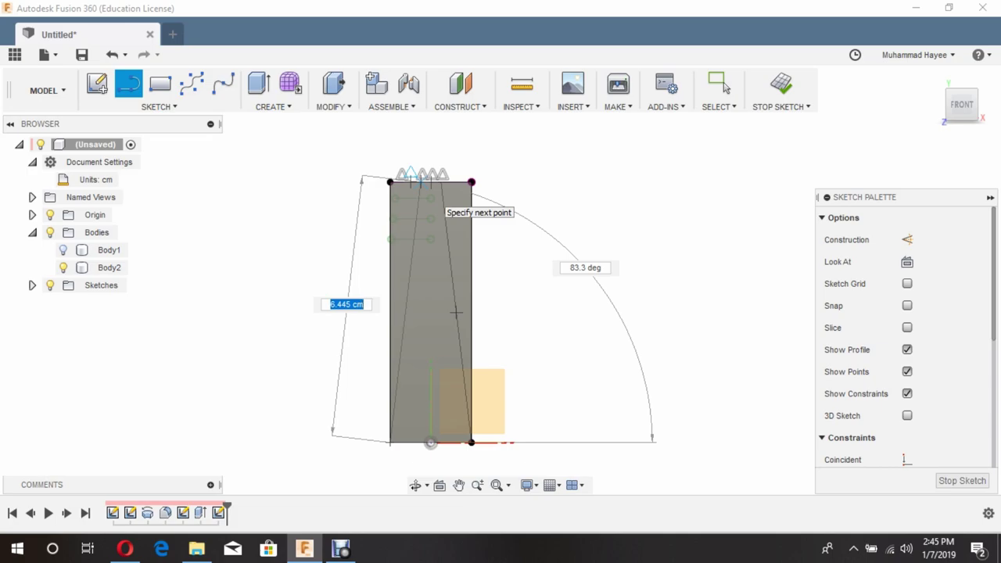
key("Escape")
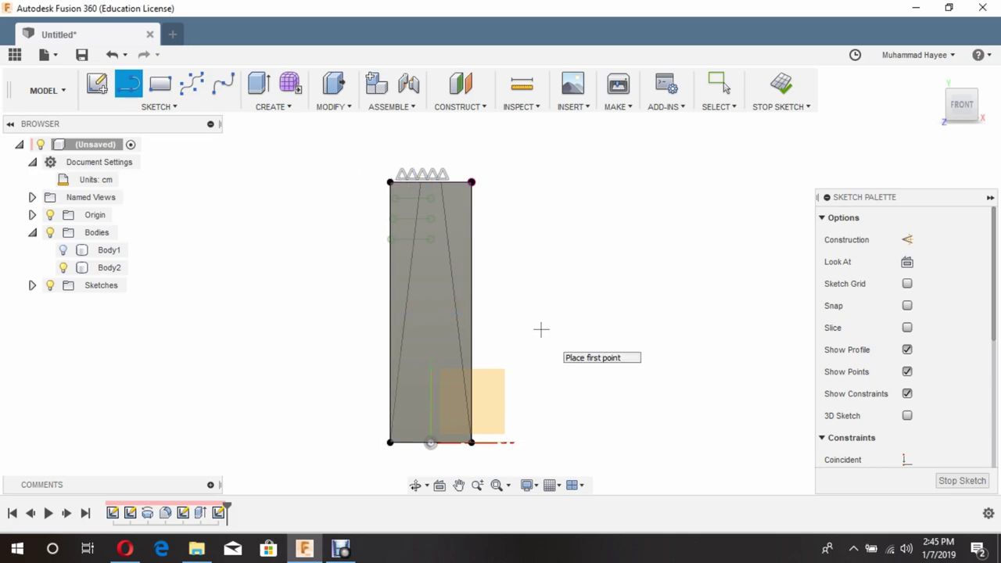
key("Escape")
key("l")
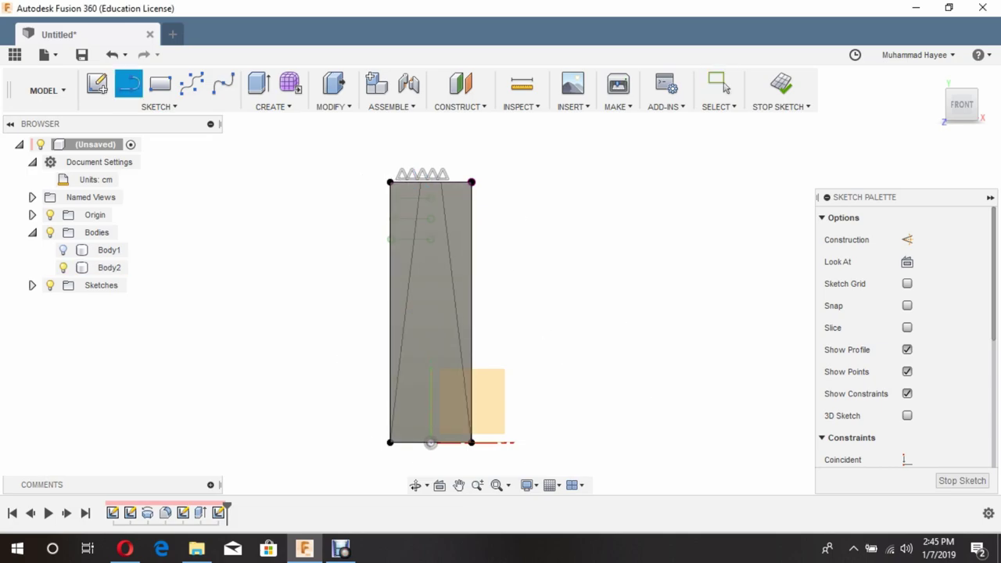
left_click(431, 182)
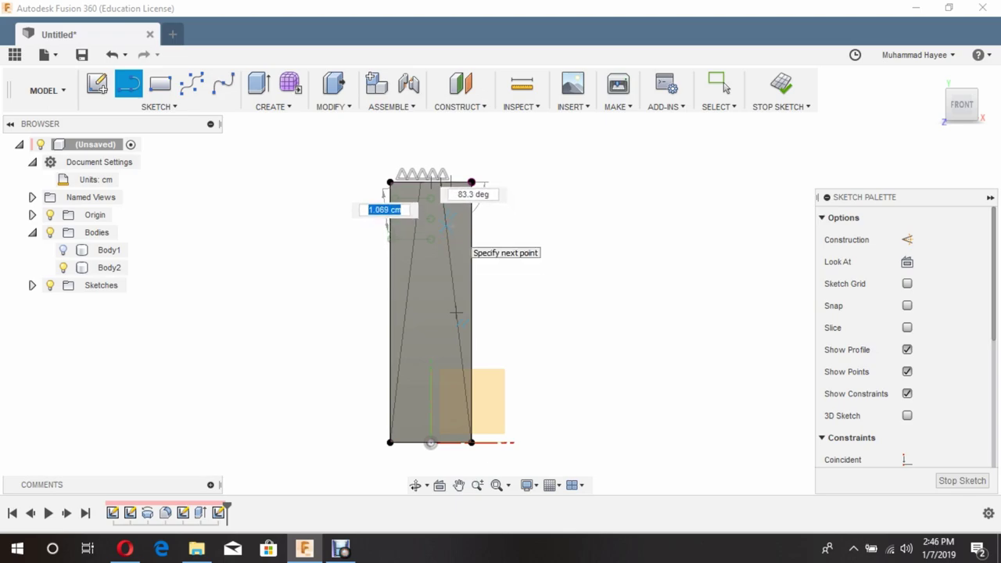
Draw a line at 83.3° from the arm's top corner, then a 2 cm horizontal line rightward
key("Tab")
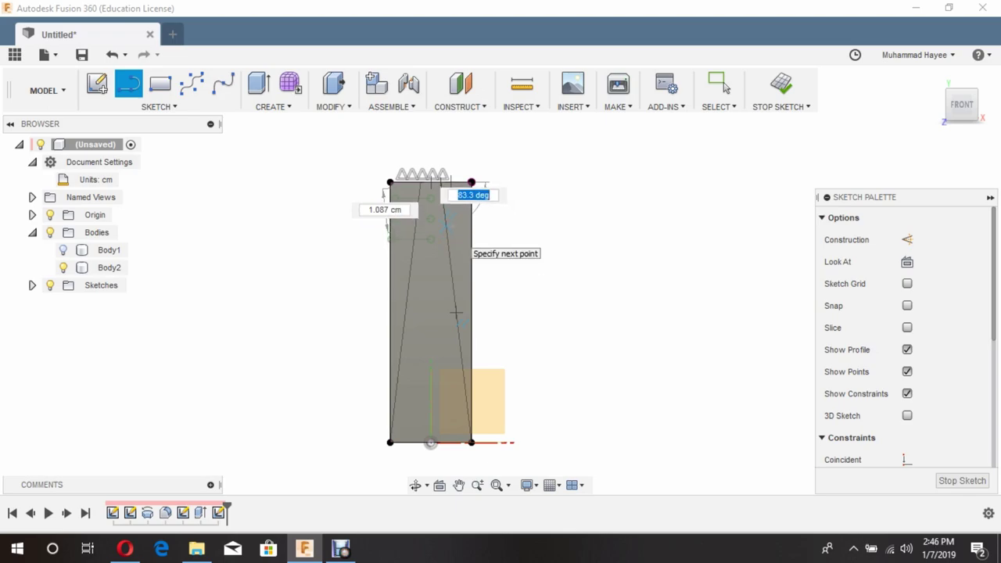
type("83")
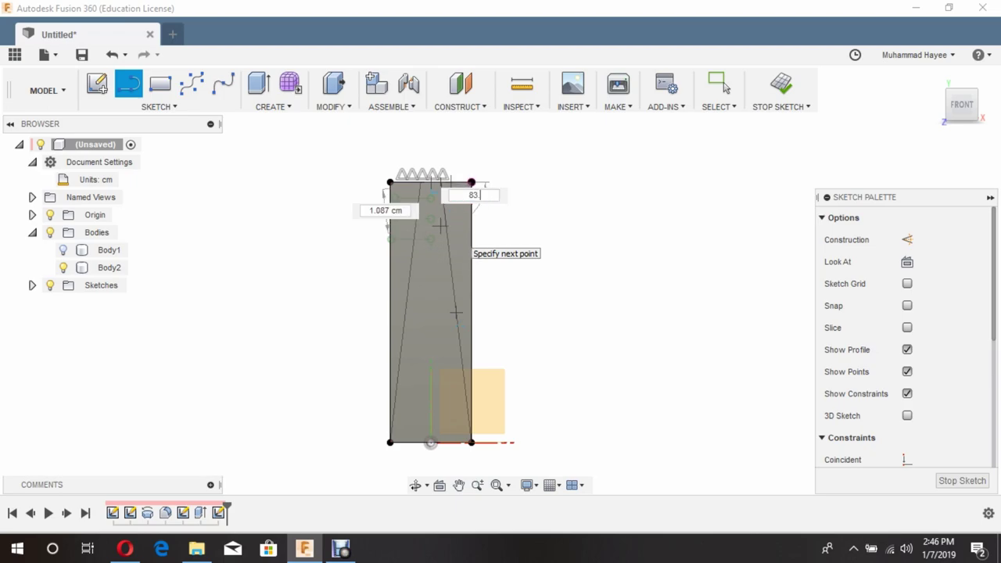
key("Return")
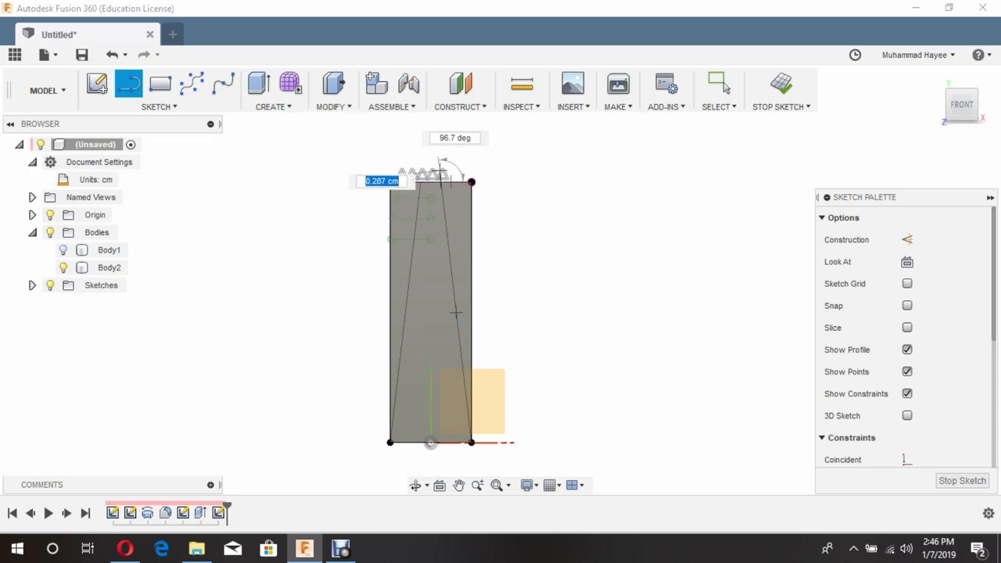
key("Tab")
type("83")
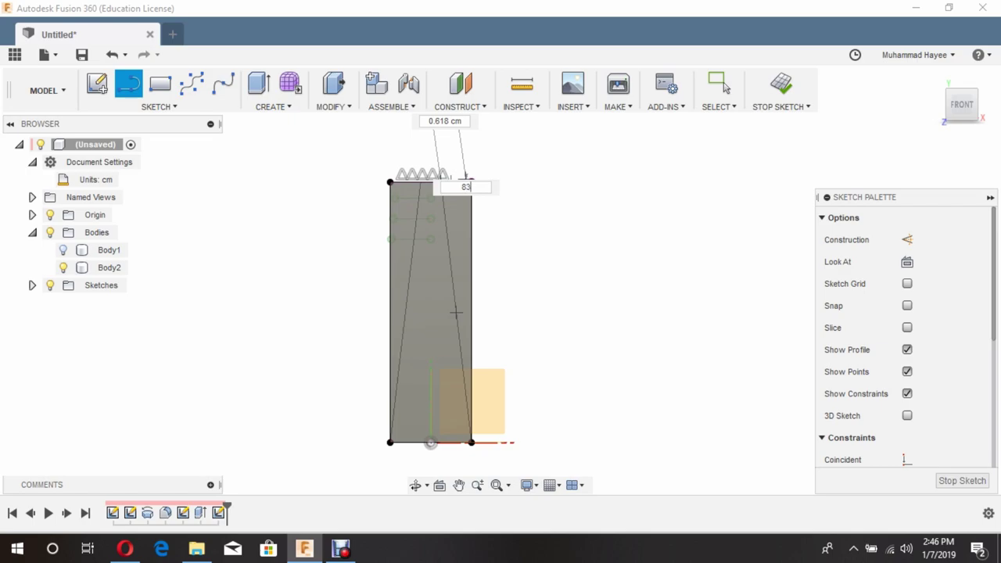
type(".3")
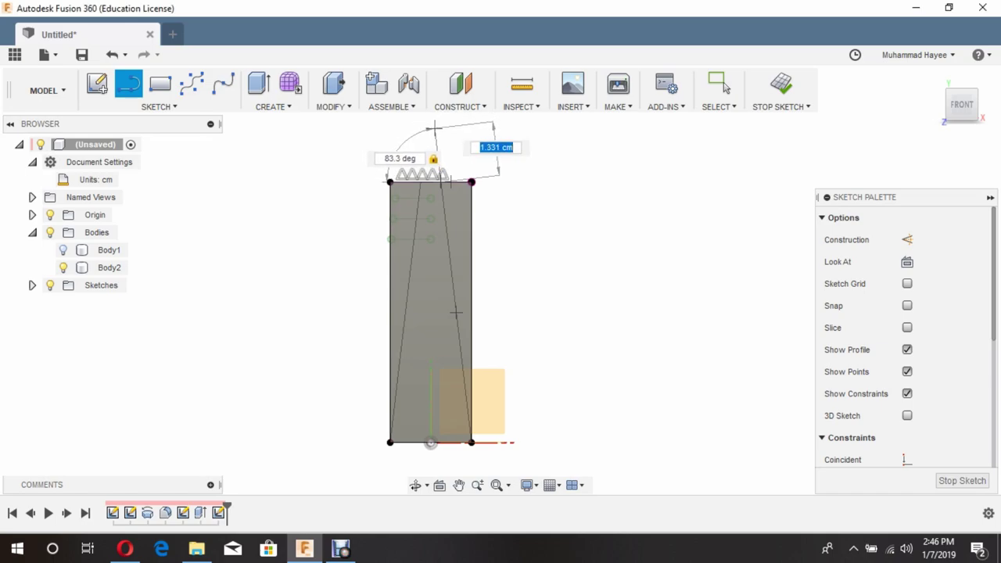
left_click(434, 128)
type("2")
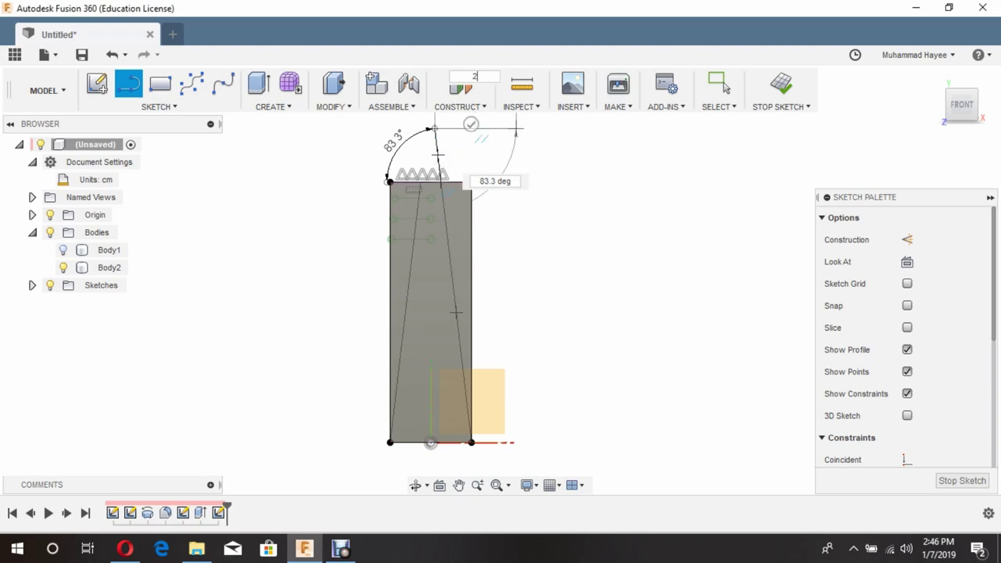
key("Return")
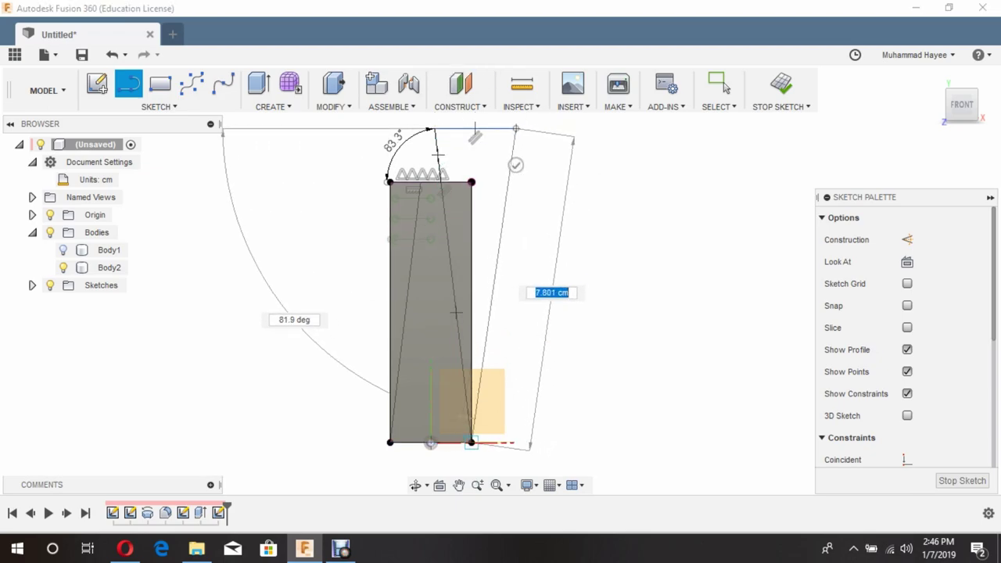
Close the right outline at the base and draw the left line at 83.3° to the apex
left_click(515, 442)
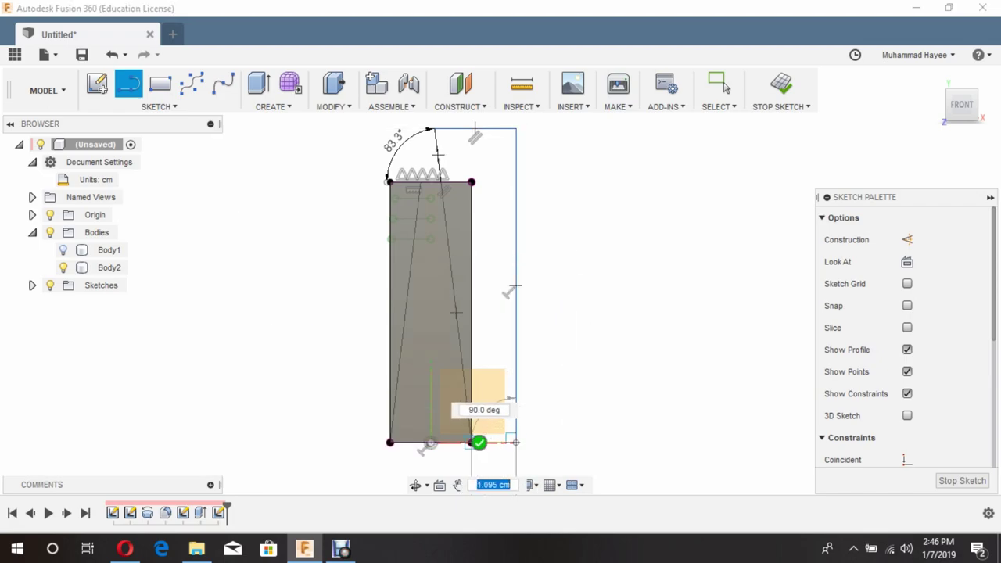
left_click(472, 443)
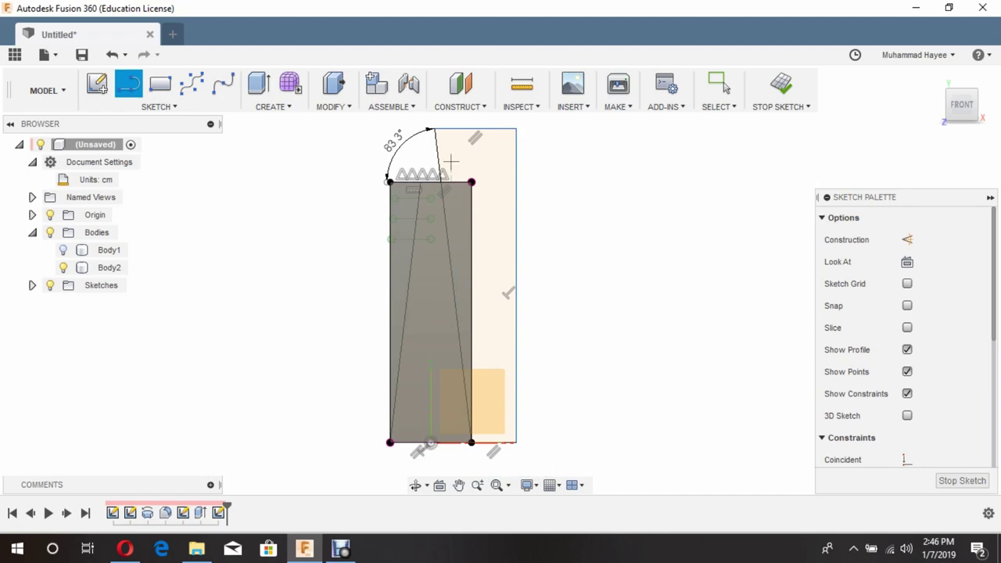
left_click(431, 181)
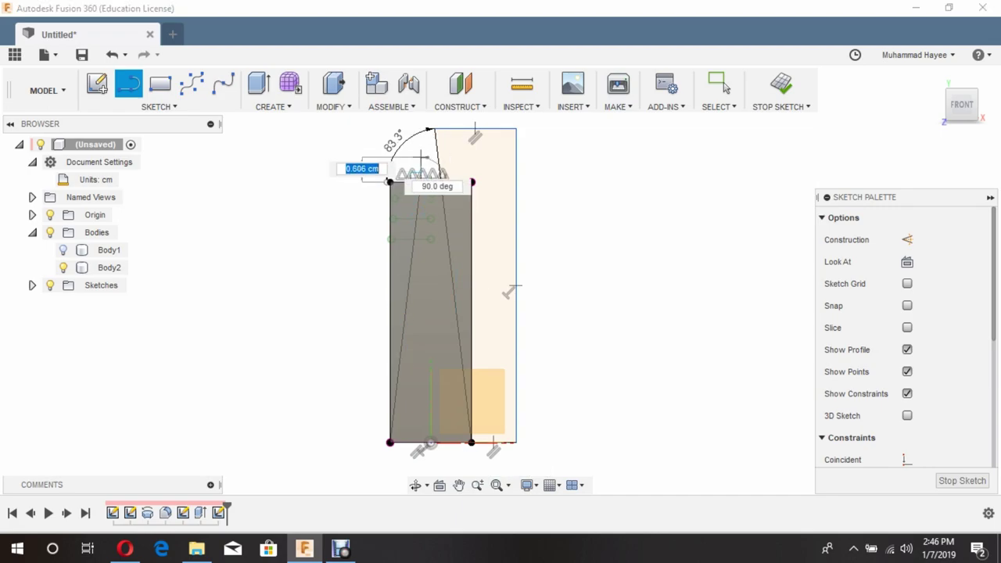
key("Tab")
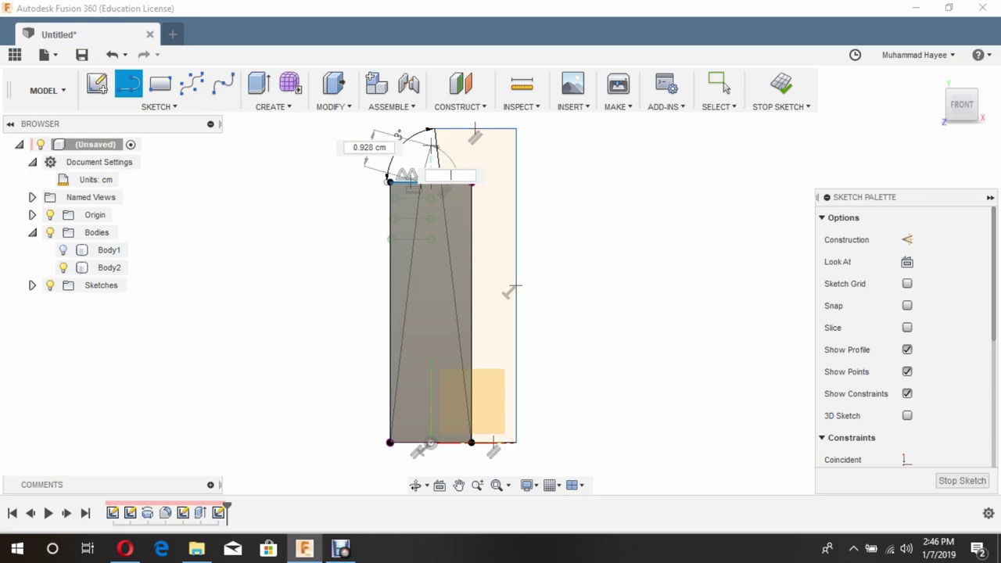
type("83.3")
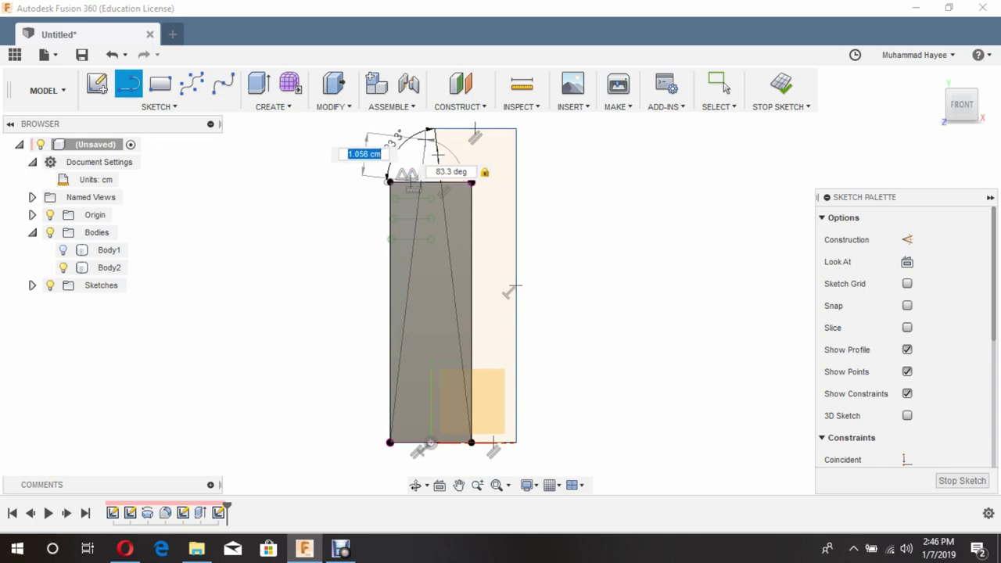
left_click(429, 128)
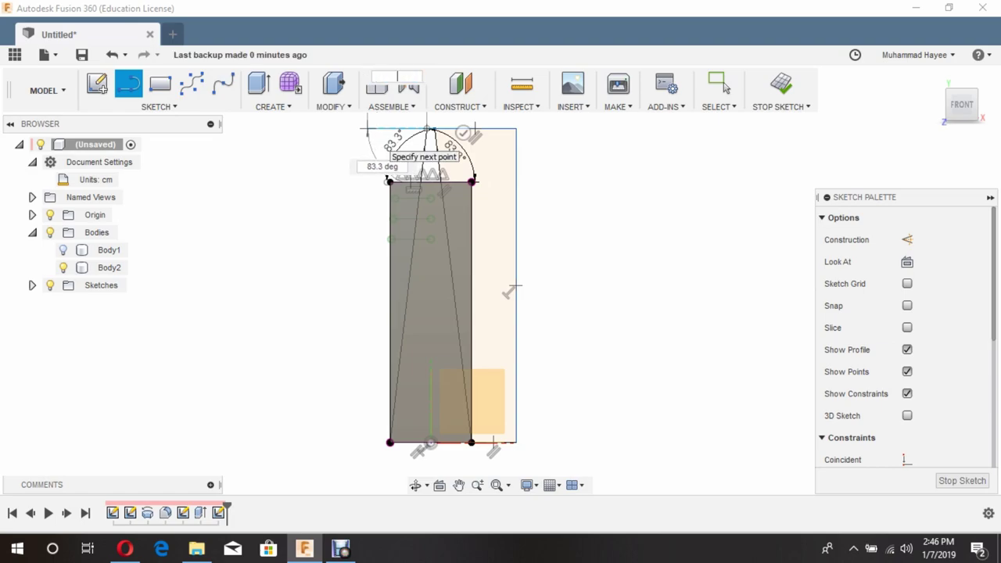
Add the 2 cm left horizontal line and close the left outline at the arm's corner
type("2")
key("Return")
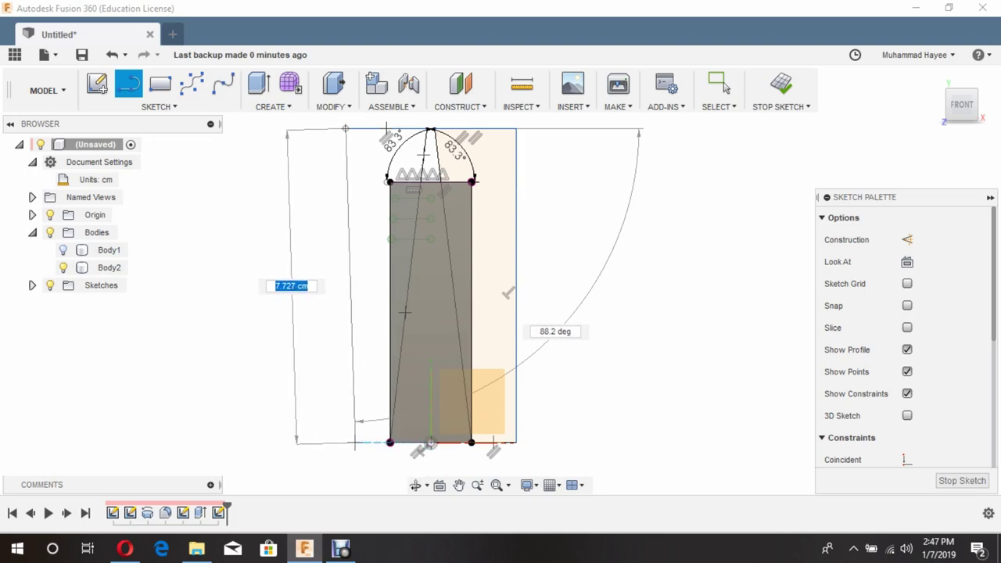
left_click(345, 443)
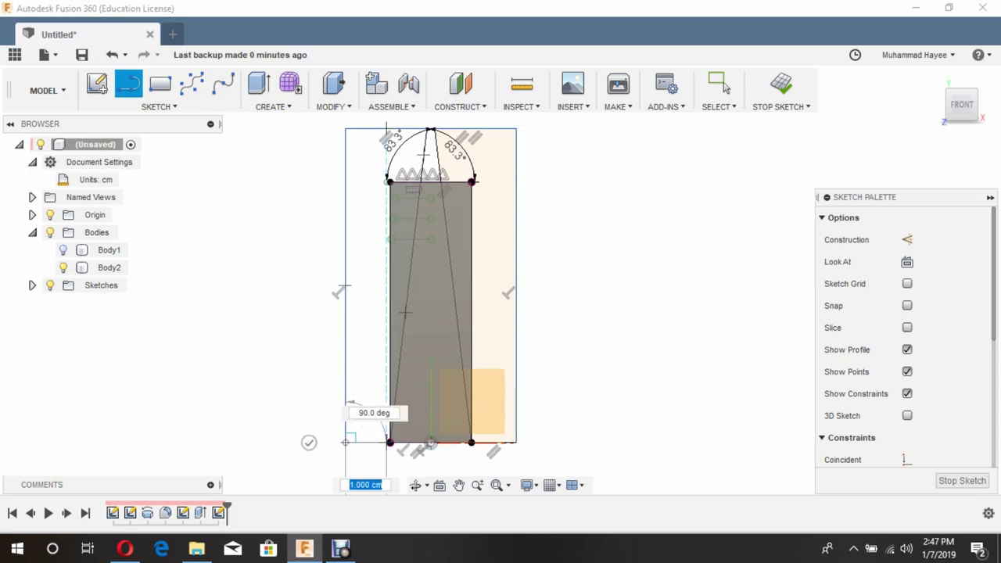
left_click(390, 443)
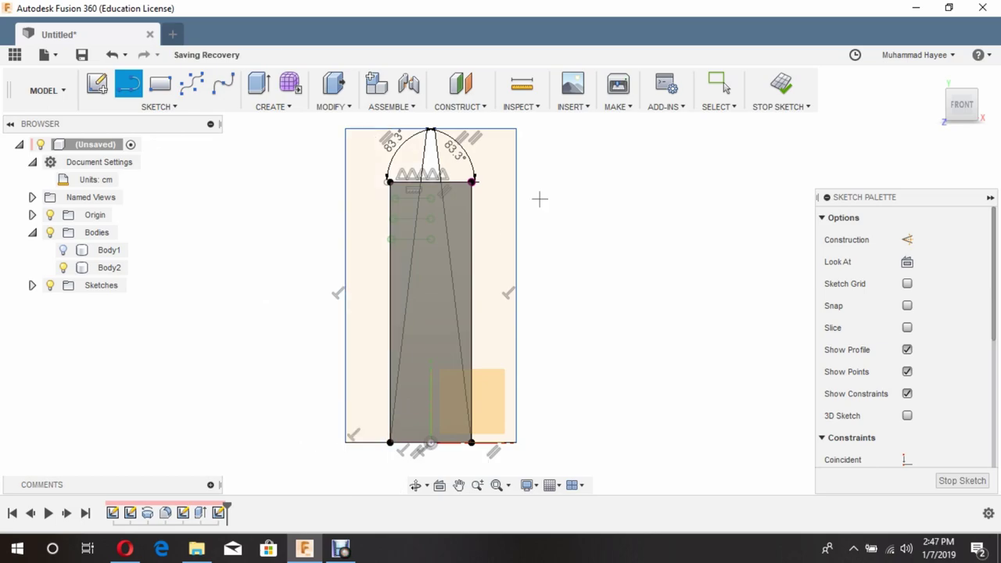
key("Escape")
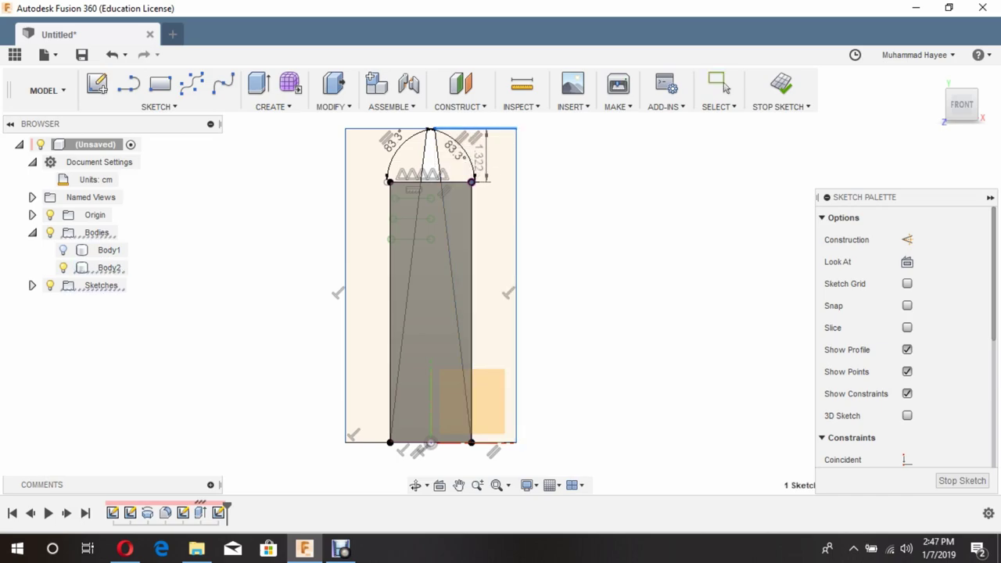
Set 1.322 cm height dimensions on both sides above the arm top
left_click(481, 156)
key("Return")
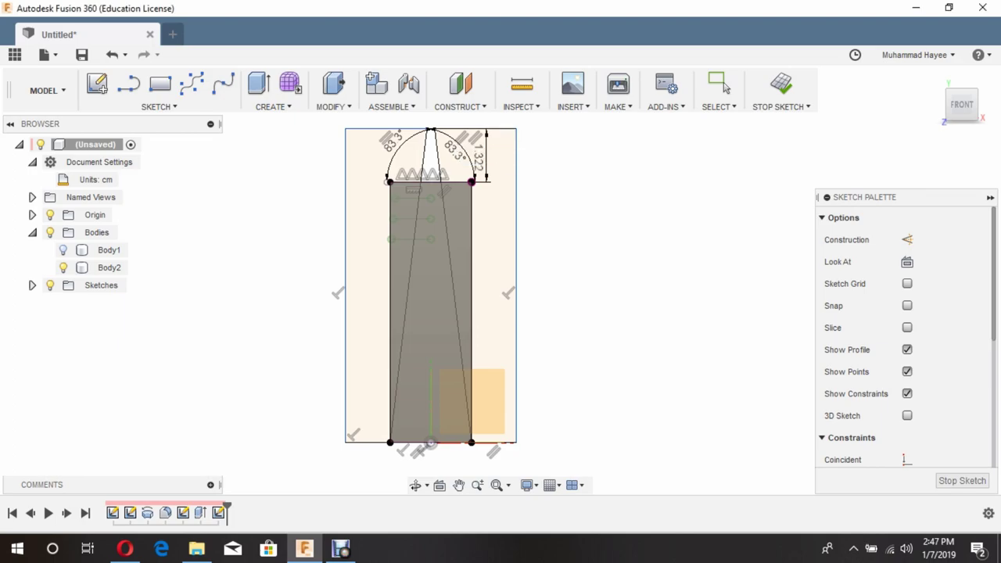
left_click(389, 129)
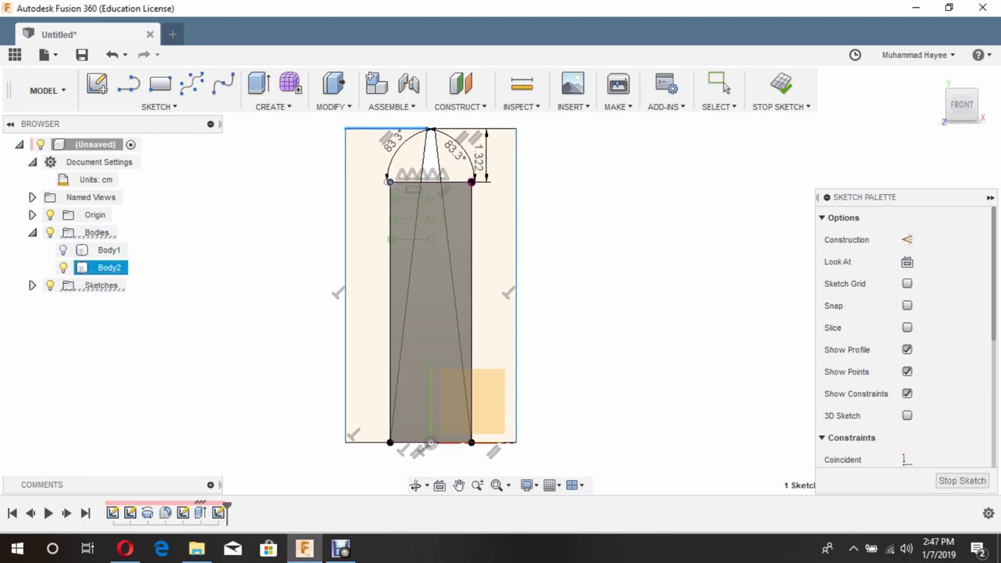
left_click(390, 182)
left_click(367, 184)
key("Return")
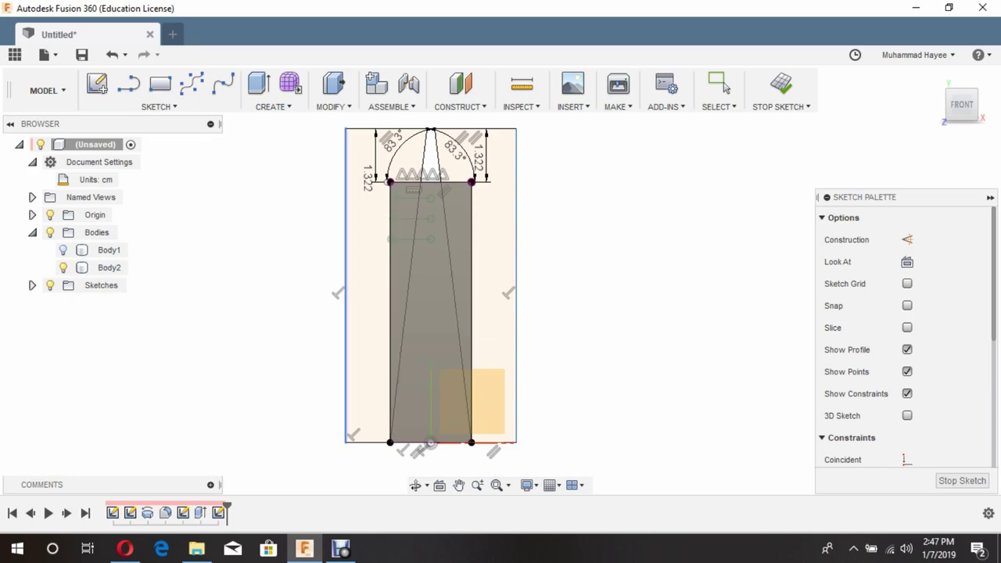
Cancel the over-constraining 6.7° angle dimension and other conflicting dimensions
left_click(411, 282)
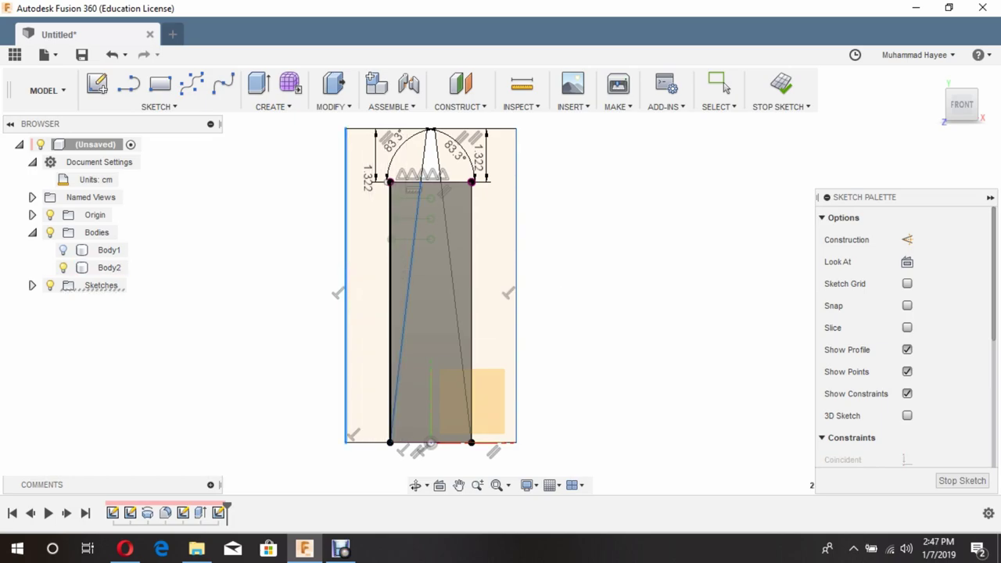
left_click(374, 276)
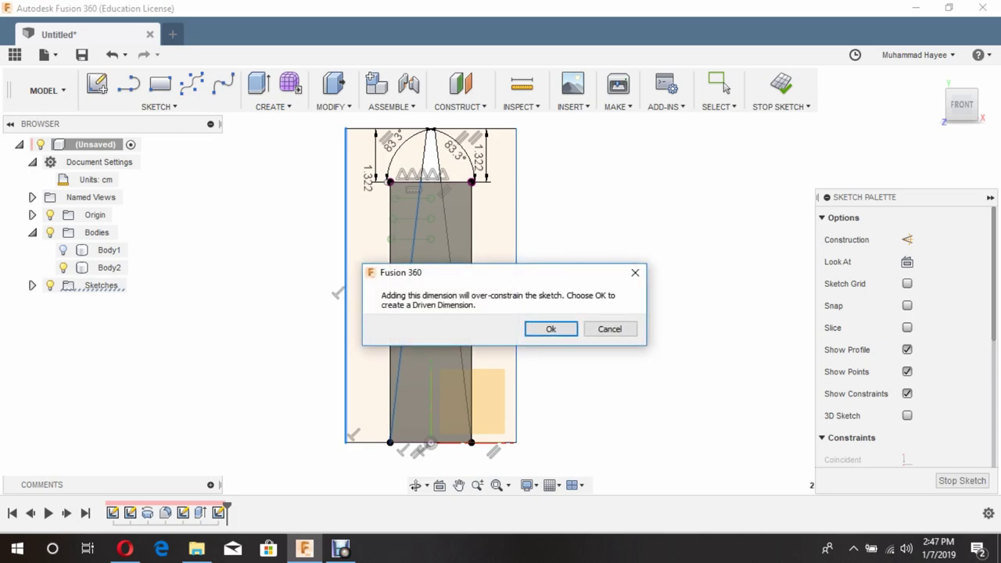
left_click(635, 273)
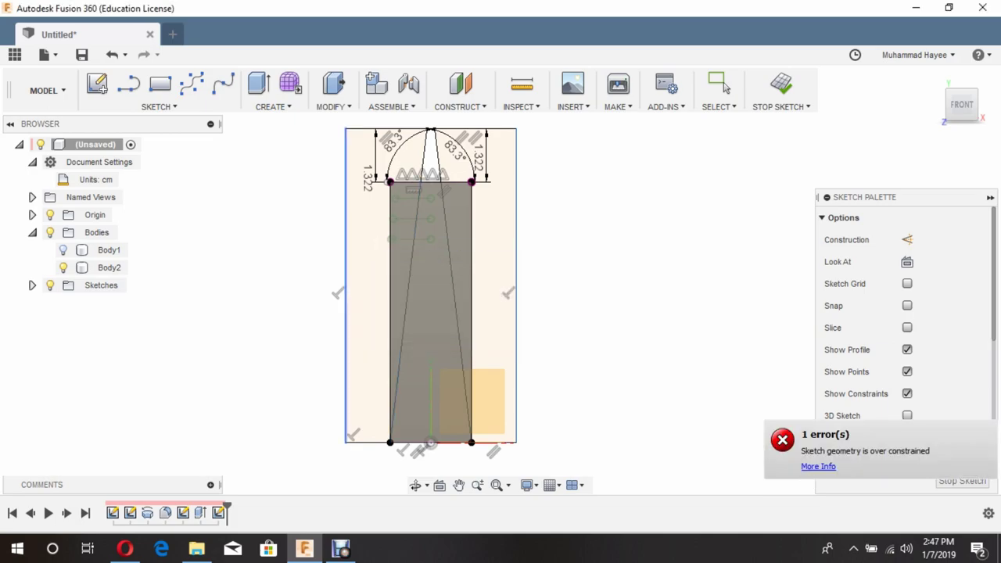
left_click(109, 268)
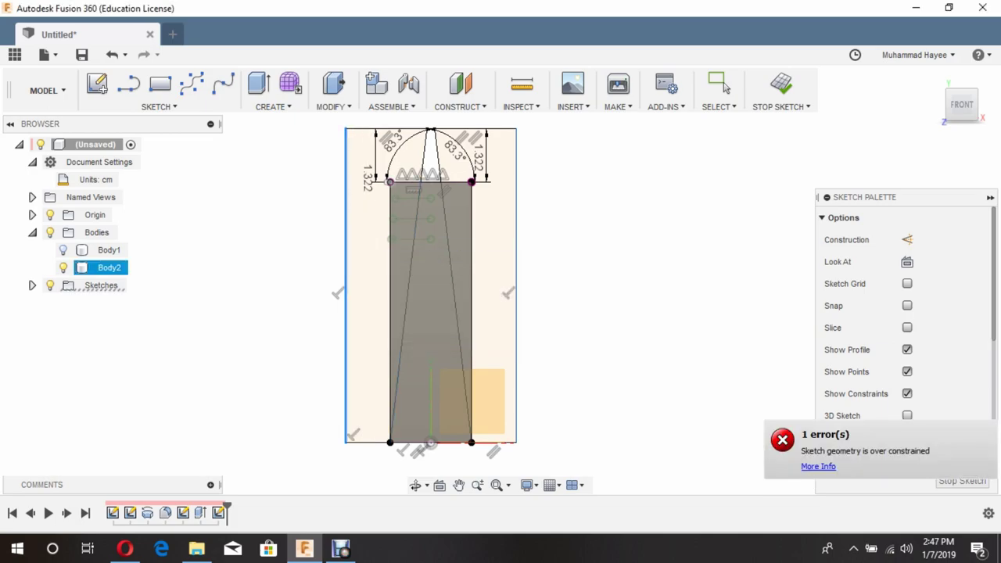
left_click(403, 199)
left_click(628, 229)
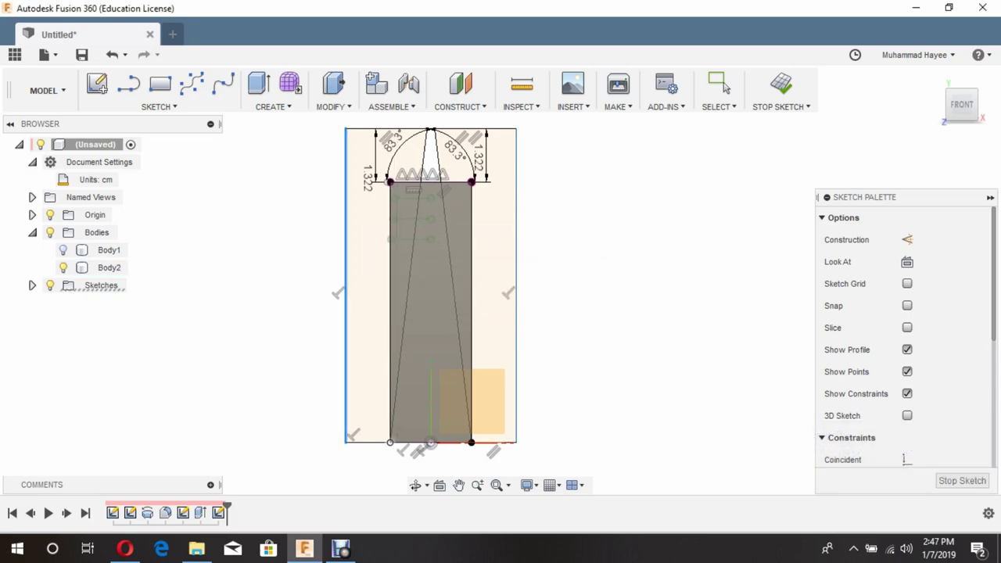
Dimension both outer strips at 1.095 cm wide
left_click(389, 443)
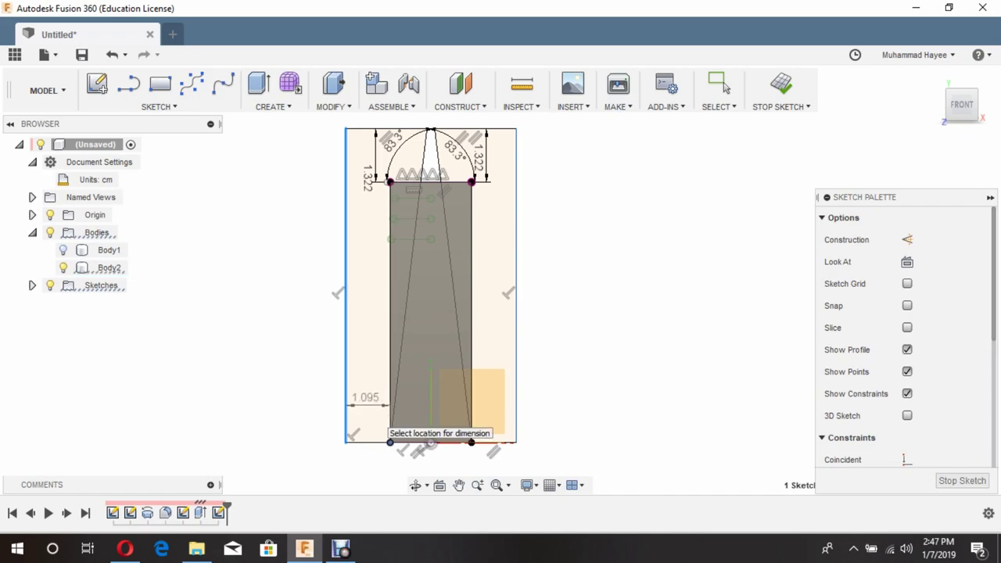
left_click(388, 428)
left_click(719, 84)
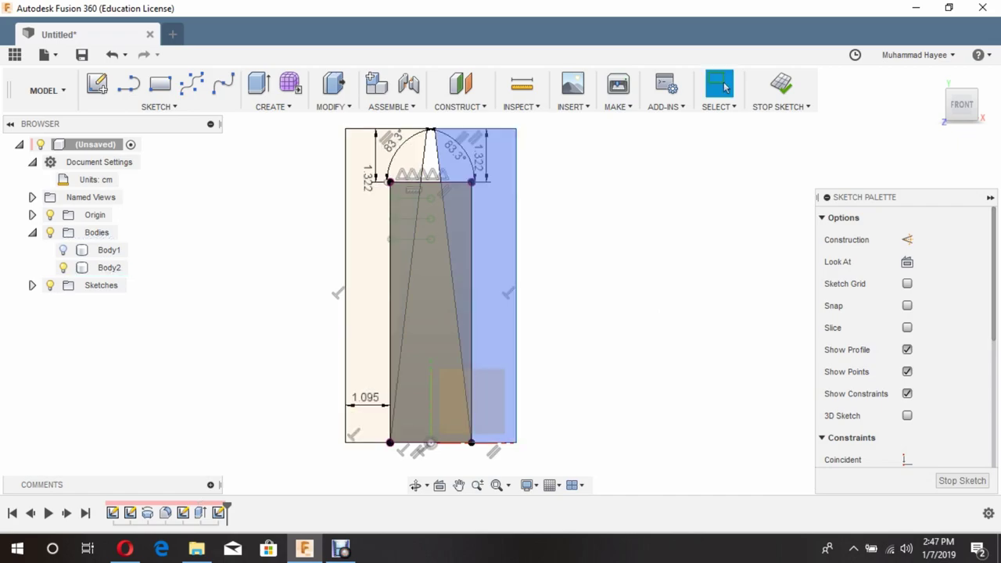
key("d")
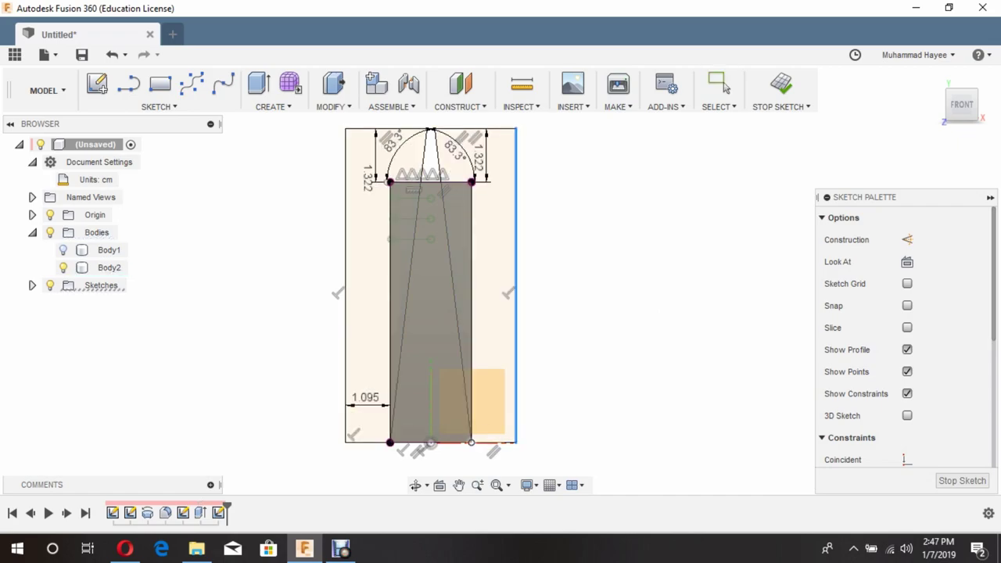
left_click(515, 438)
left_click(468, 321)
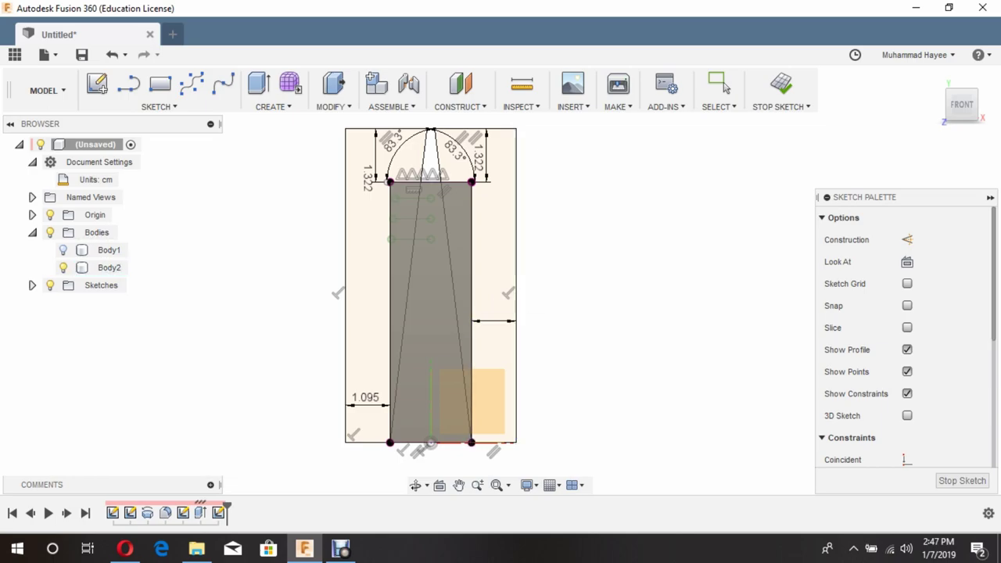
key("Return")
left_click(723, 86)
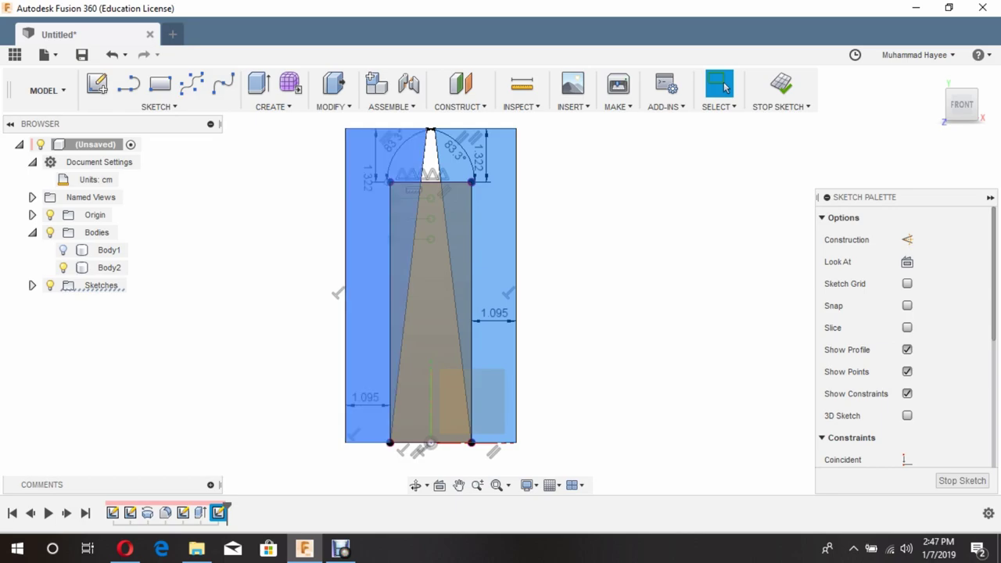
Cut-extrude the side profiles Two Sides, 2.50 cm and 4.50 cm, leaving the tapered arm
left_click(725, 88)
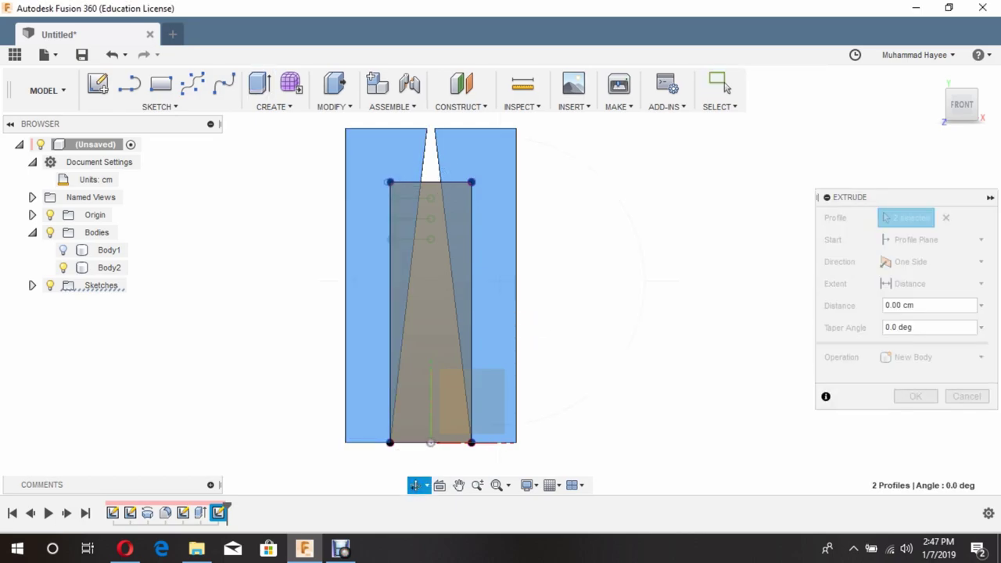
middle_click_drag(329, 250, 365, 263, "shift")
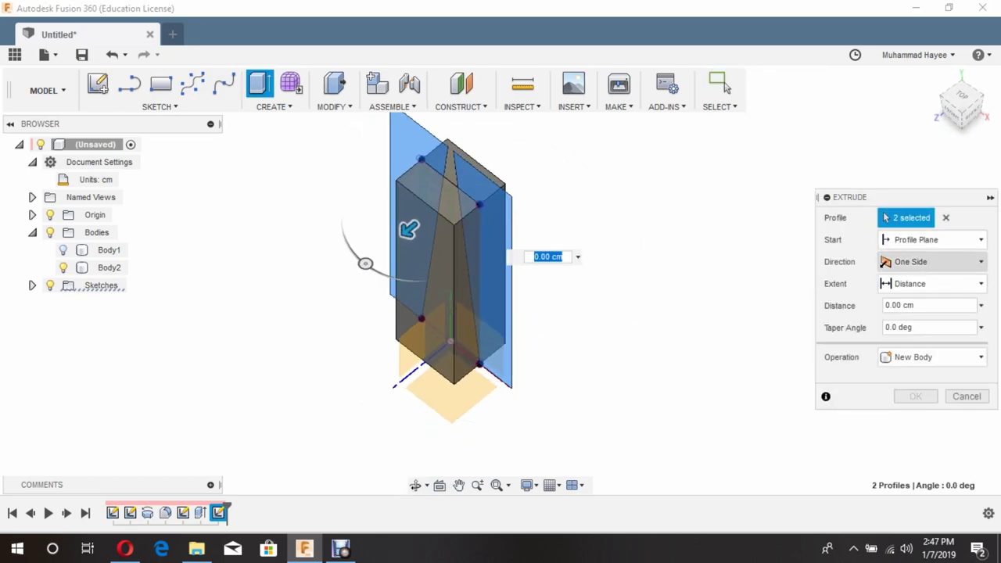
left_click(930, 261)
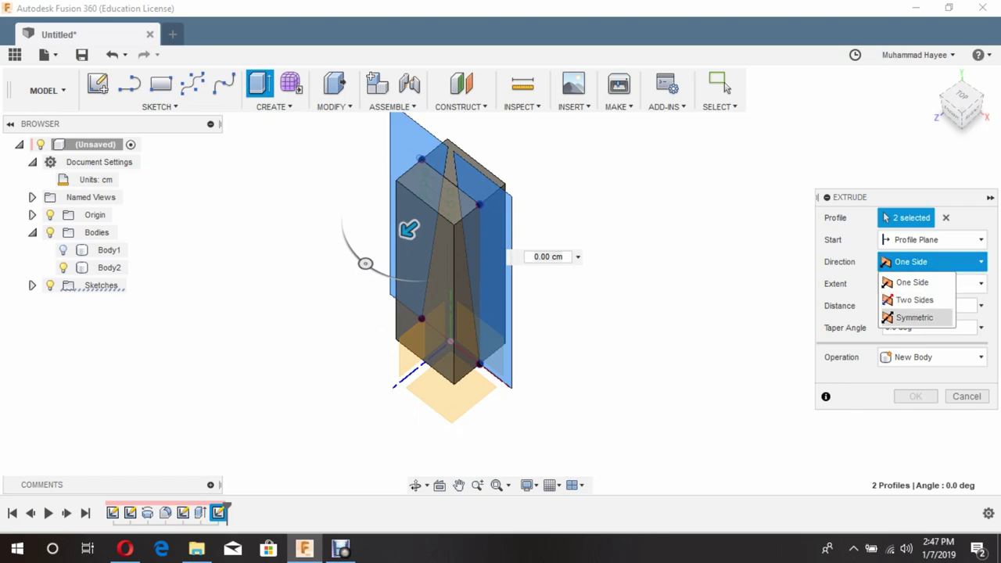
left_click(915, 299)
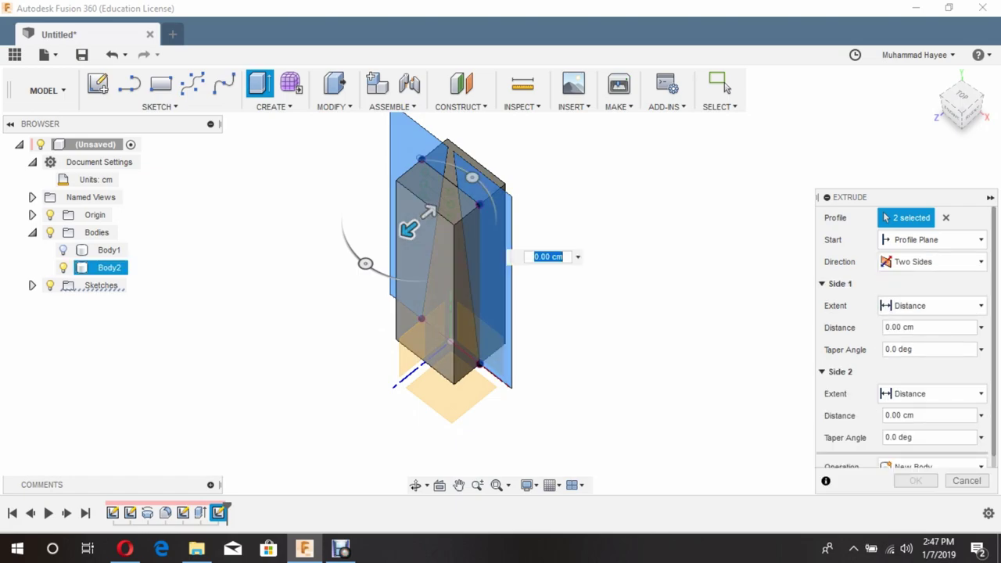
left_click_drag(409, 226, 338, 287)
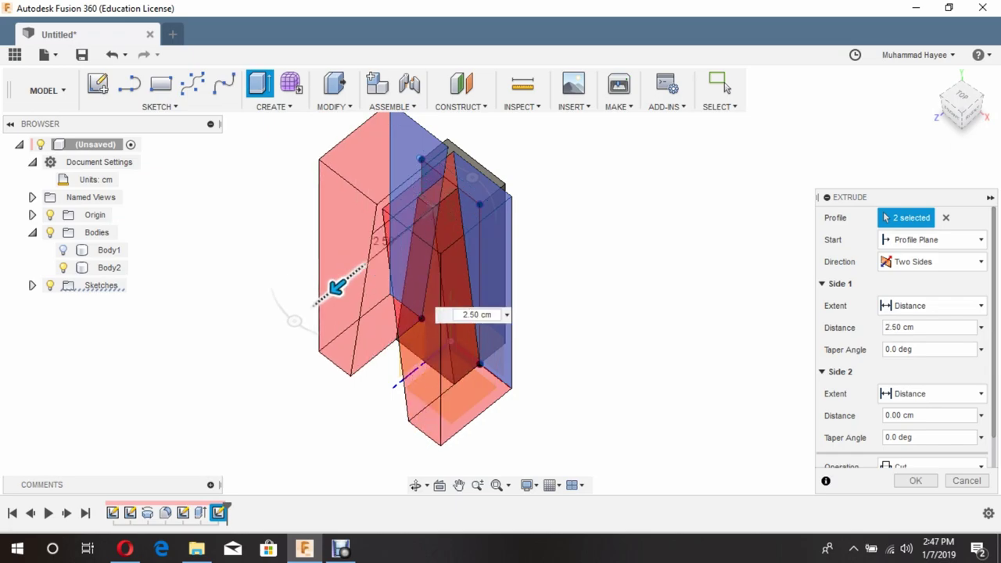
left_click_drag(428, 211, 552, 114)
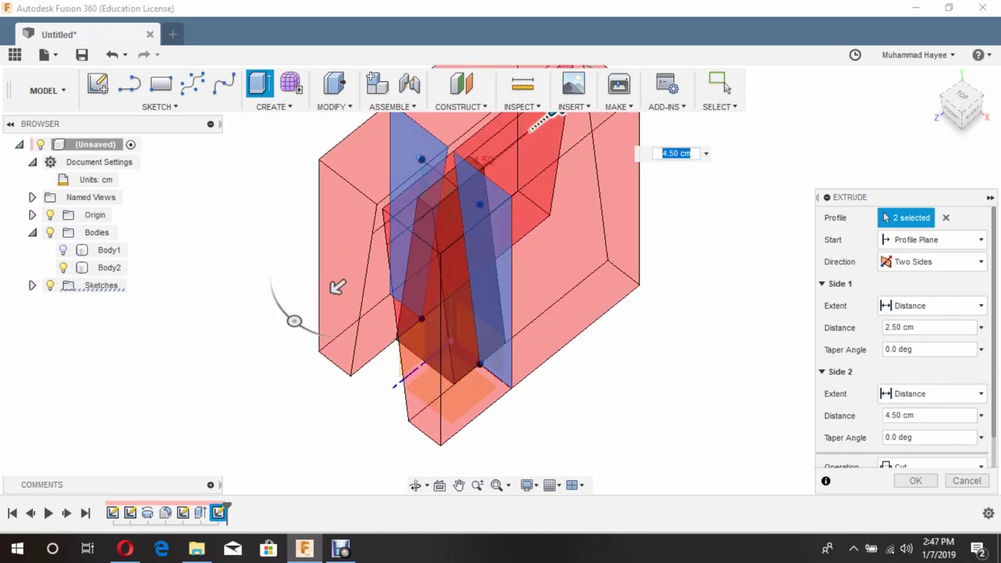
key("Return")
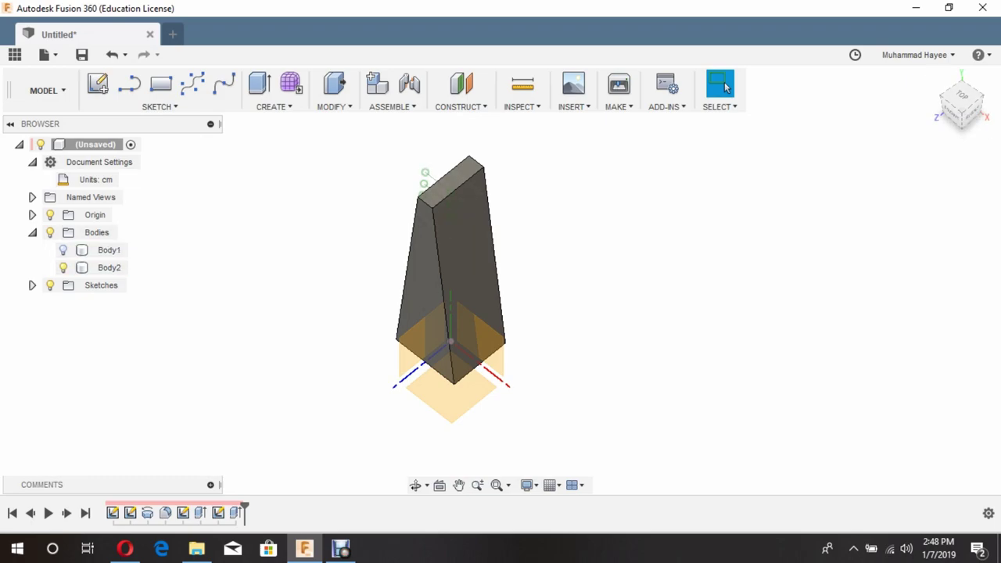
Show Body1 again and pick two long edges of the tapered arm, Body2
left_click(64, 250)
left_click(109, 268)
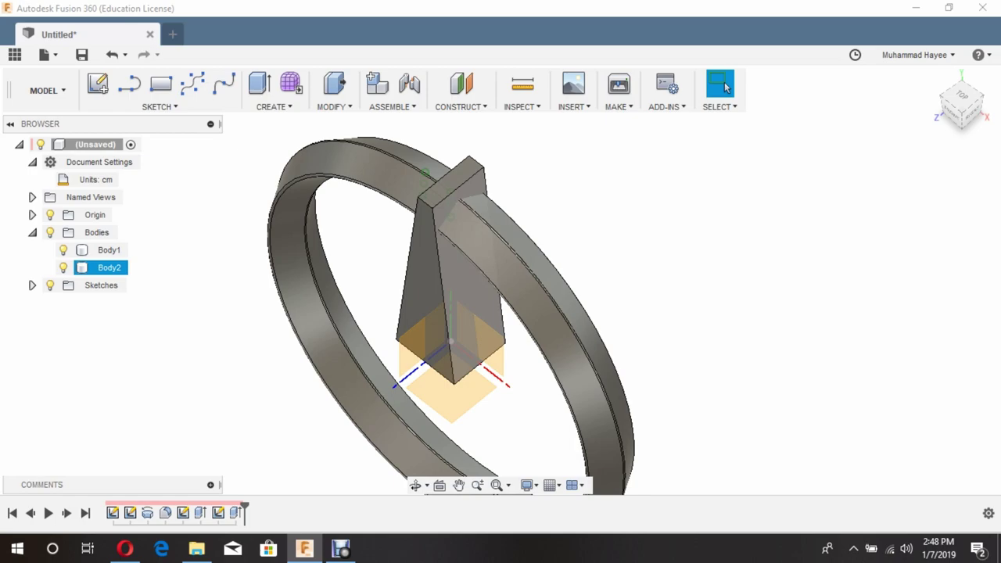
left_click(440, 289)
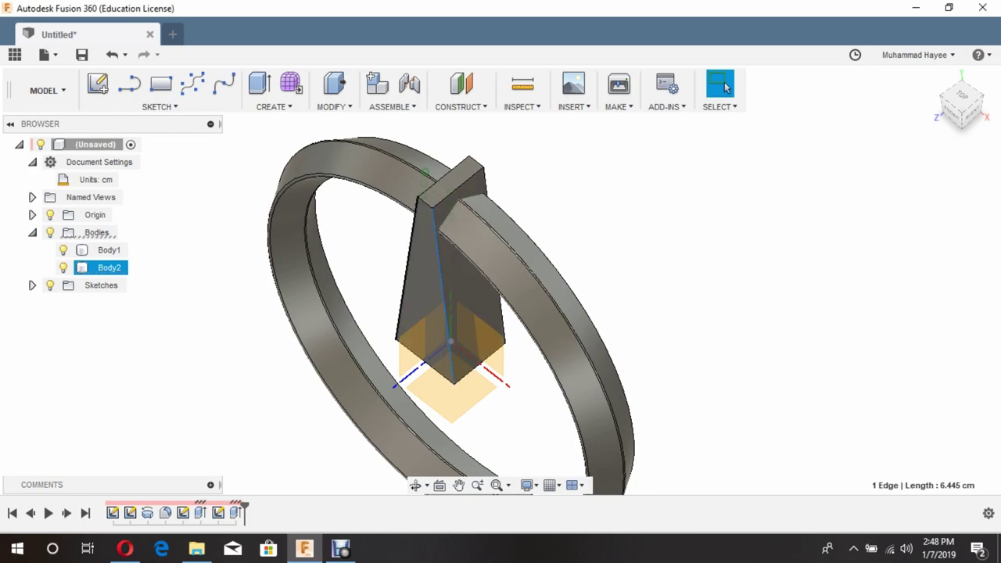
left_click(494, 266, "ctrl")
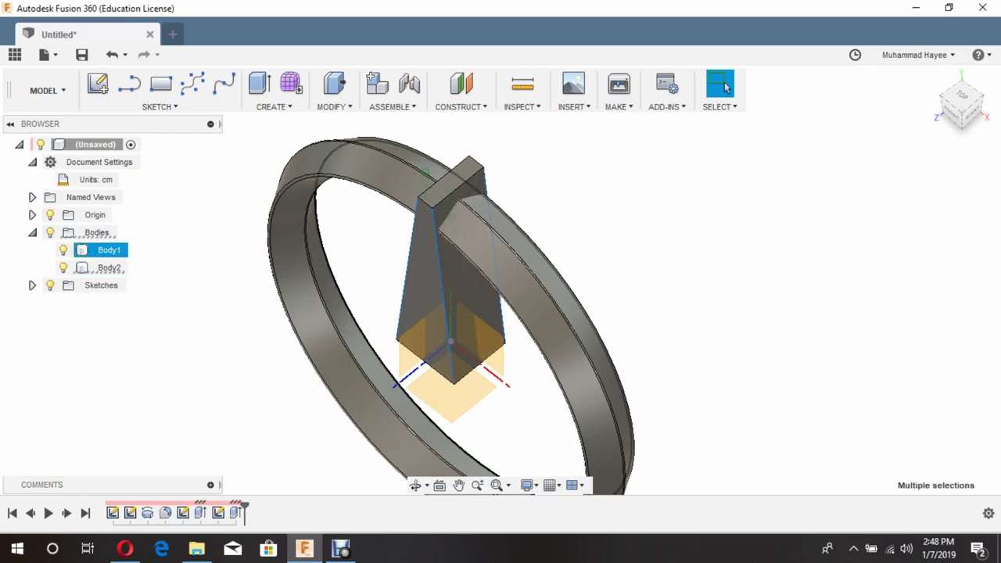
Orbit to reach the arm's remaining long edges and open the Modify menu
left_click(414, 485)
left_click_drag(500, 297, 594, 305)
key("Escape")
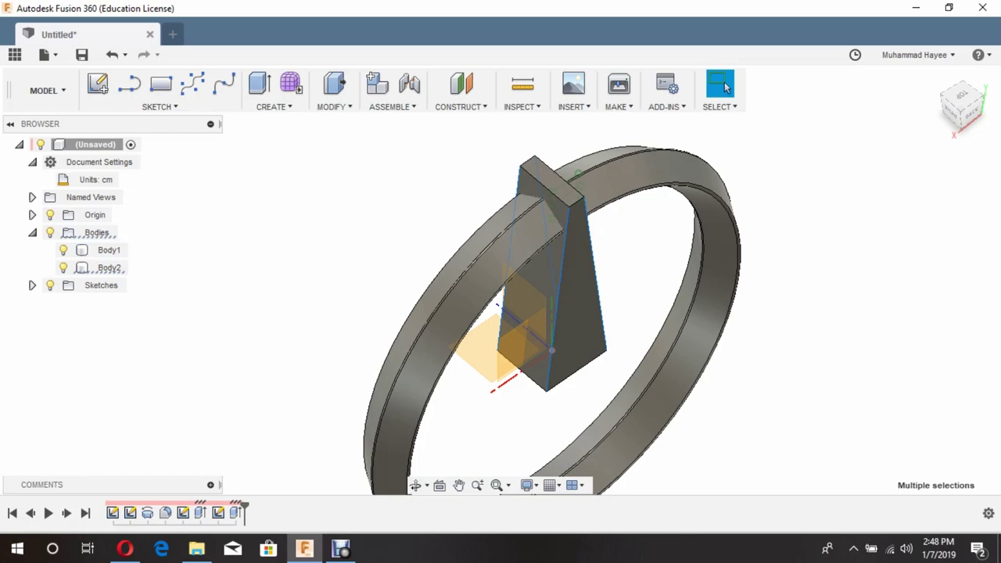
left_click(333, 107)
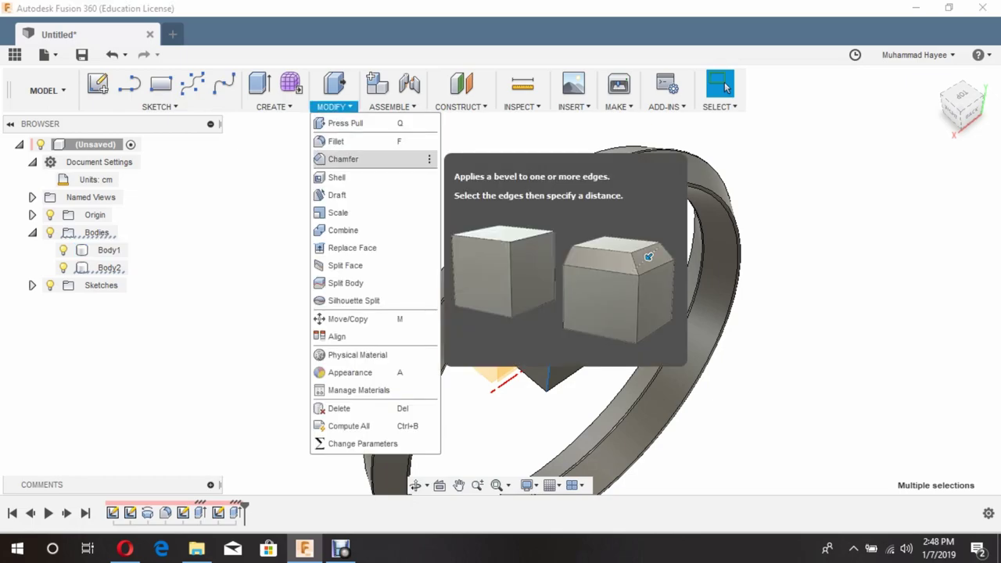
Start a chamfer on the selected edges, trying 0.5 cm and 1 cm, then 0.90 cm
left_click(340, 159)
type("0.5")
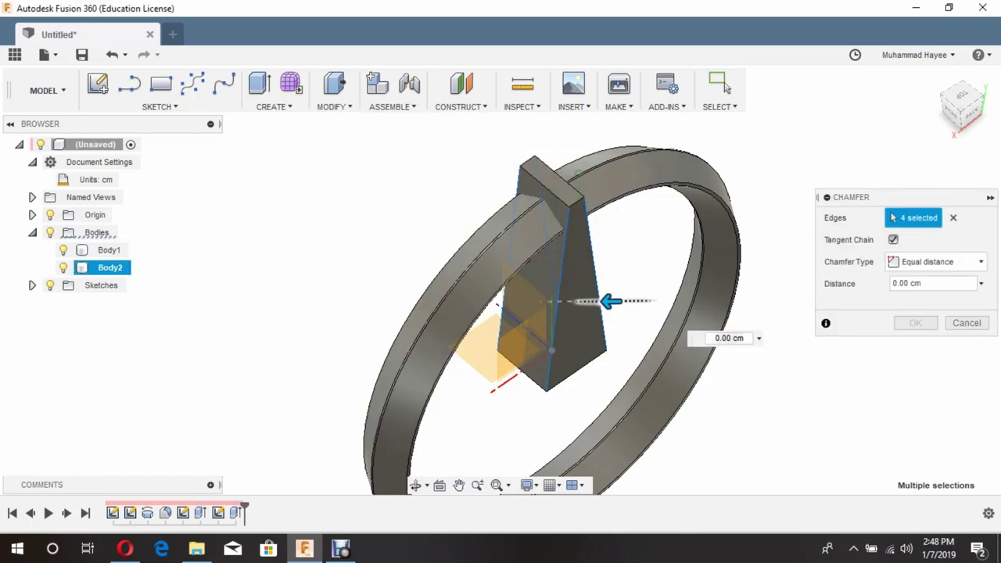
key("Return")
type("1")
key("Return")
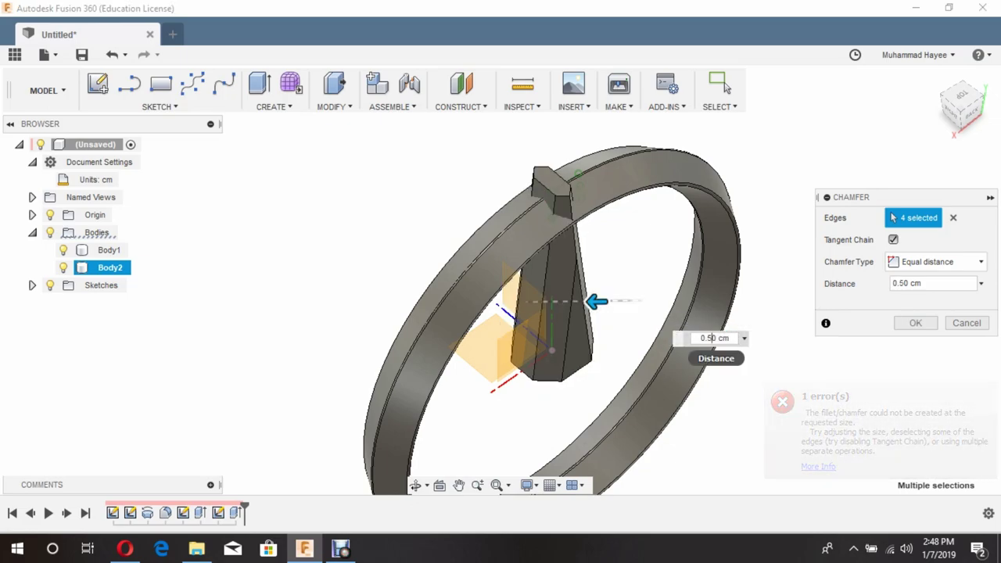
type("0.9")
key("Return")
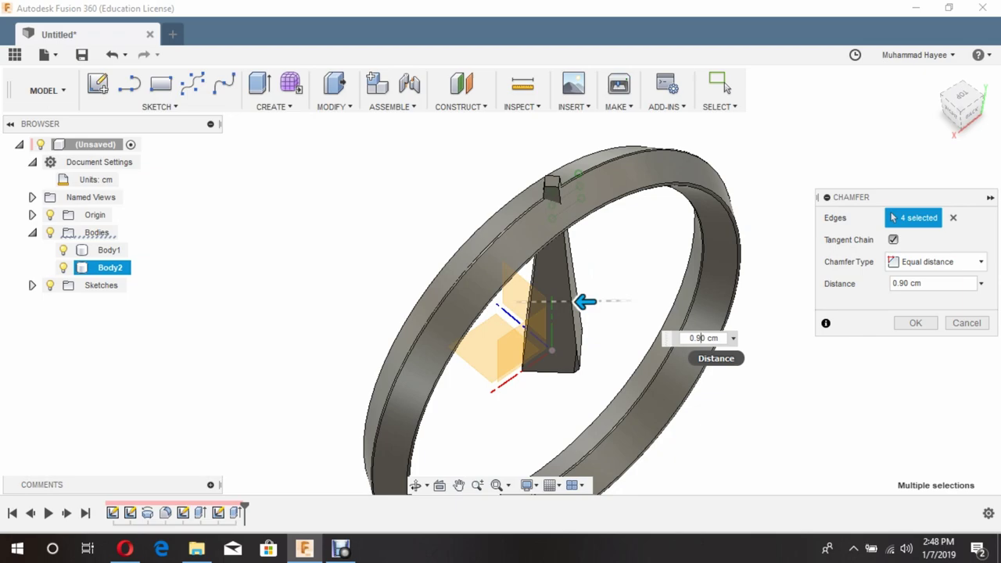
Check the ring from the front and step the chamfer distance from 0.99 back to 0.90 cm
left_click(415, 485)
mouse_move(469, 282)
left_mouse_down()
mouse_move(417, 329)
mouse_move(470, 265)
left_mouse_up()
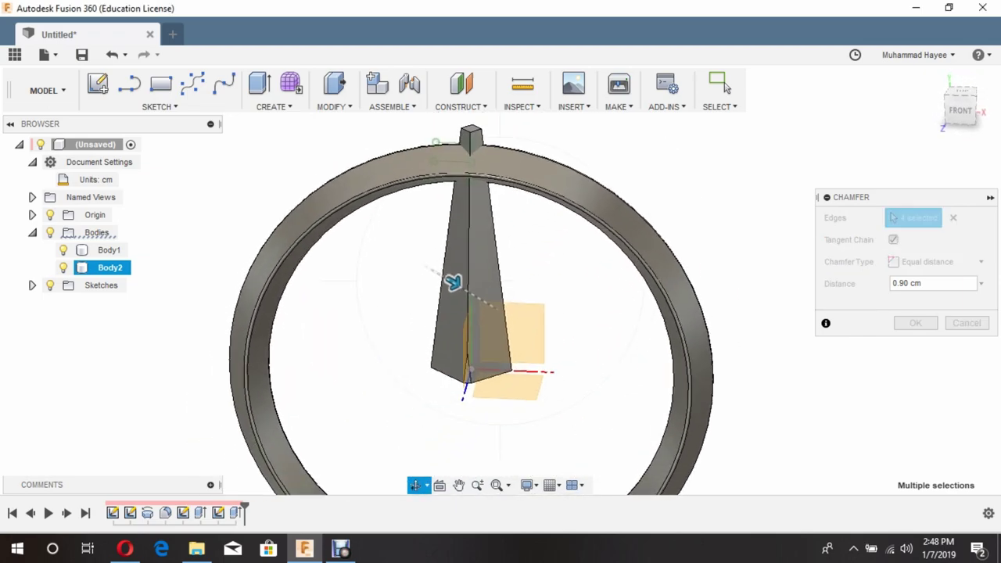
key("Escape")
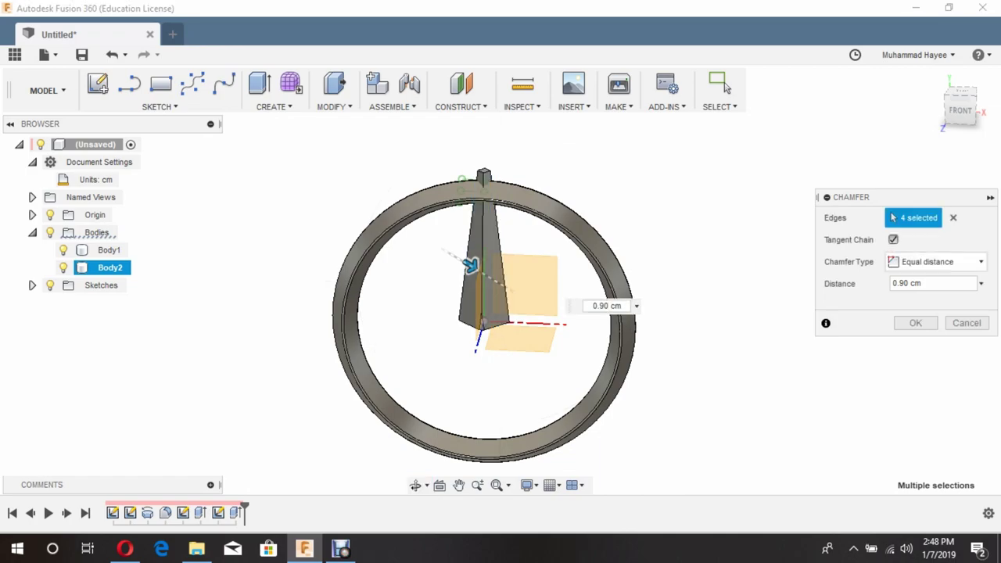
scroll(549, 295, "up", 2)
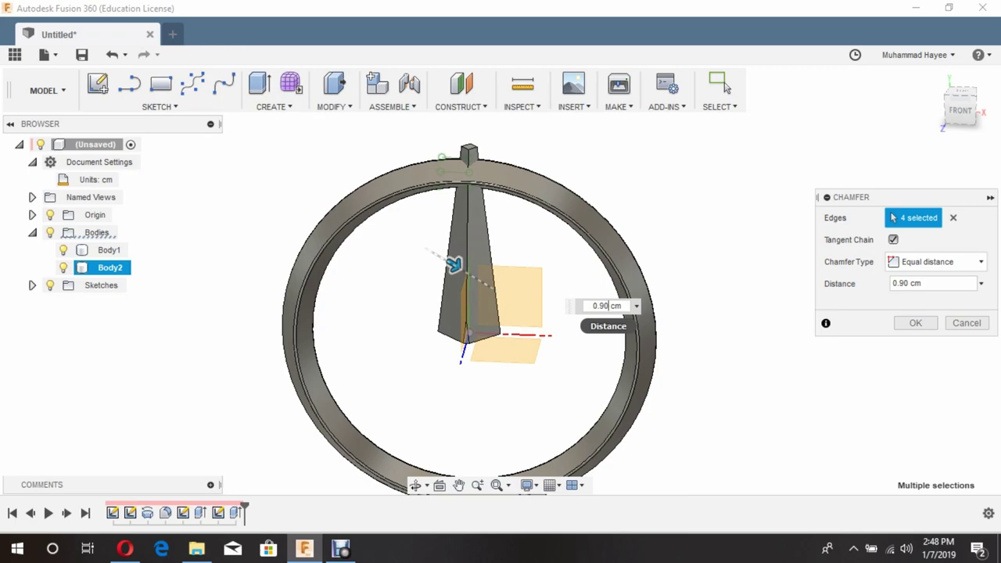
type("0.99")
key("Return")
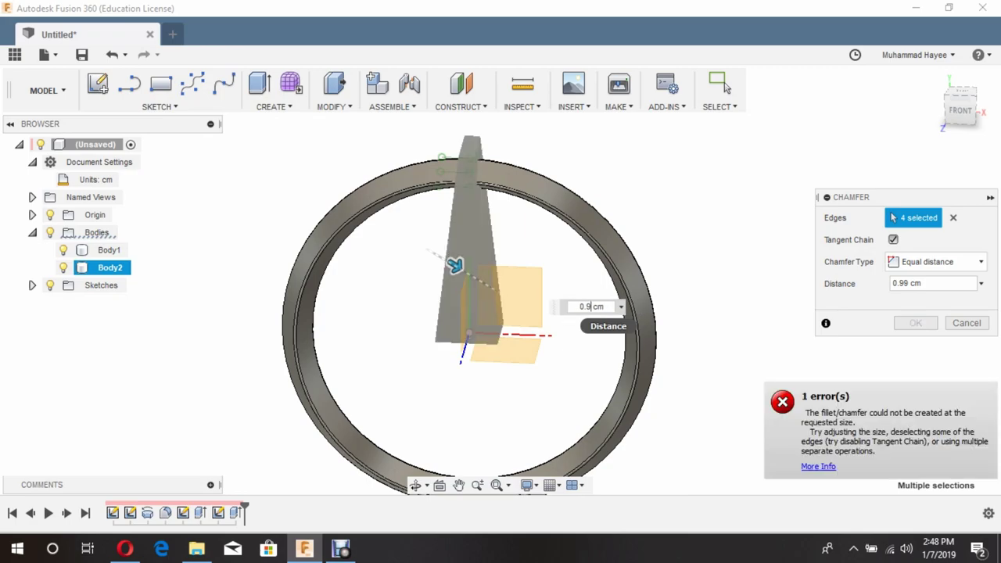
key("Down")
key("Down")
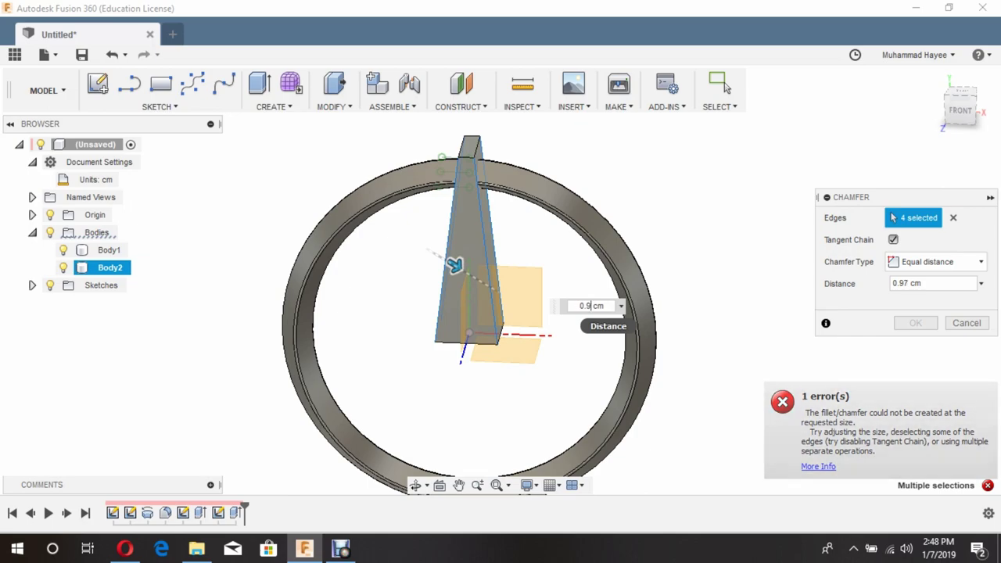
key("Down")
key("Down")
key("Down")
key("Down")
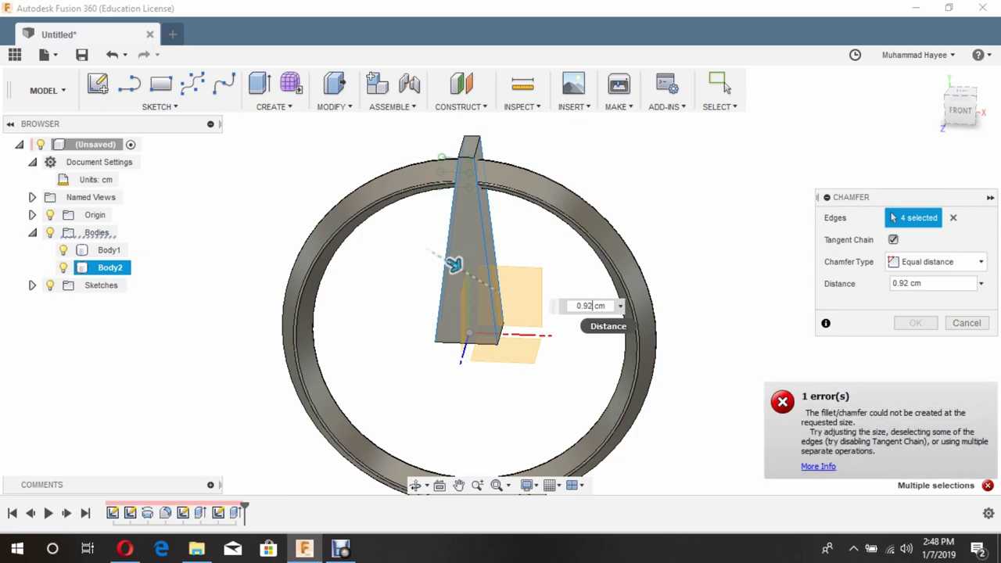
key("Down")
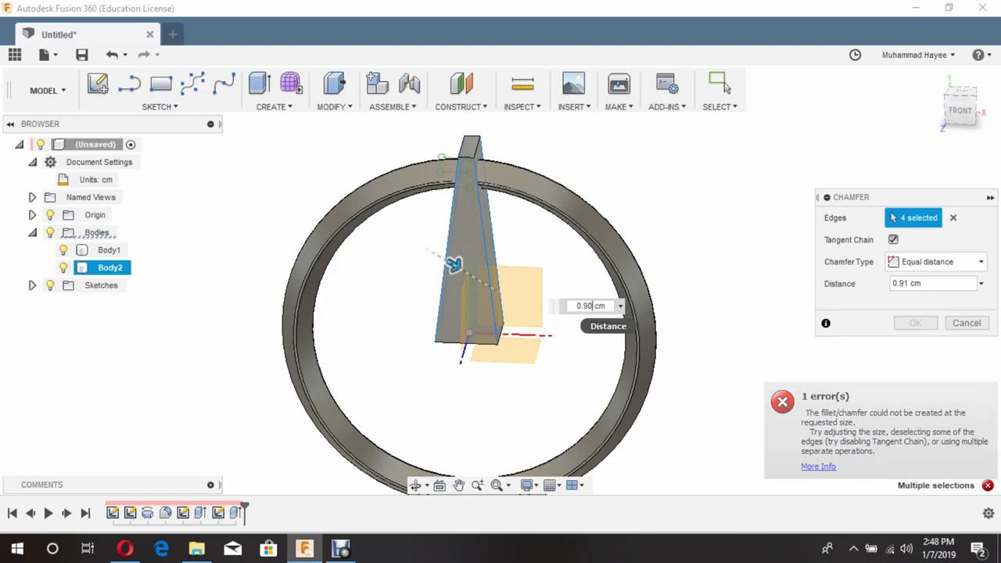
key("Down")
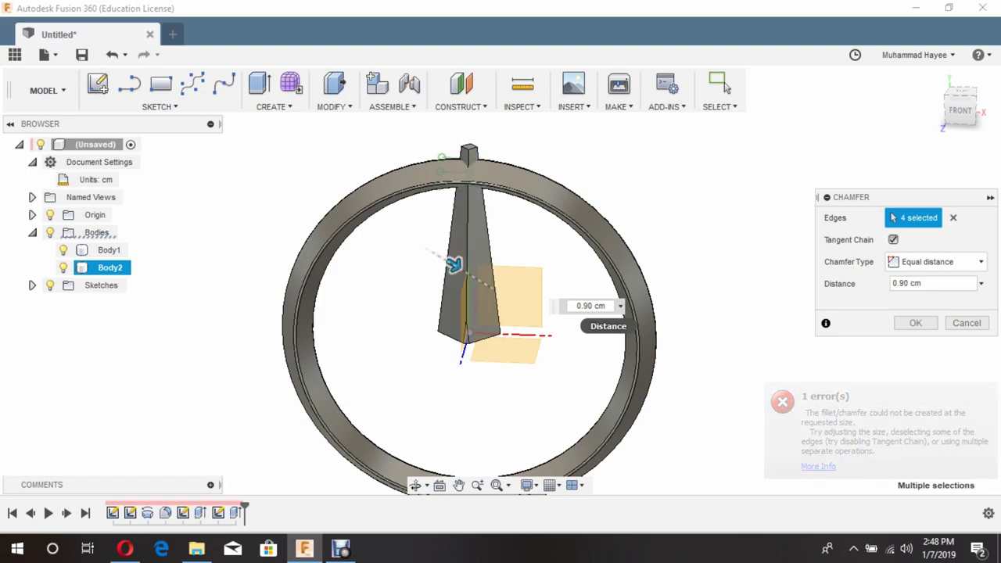
type("5")
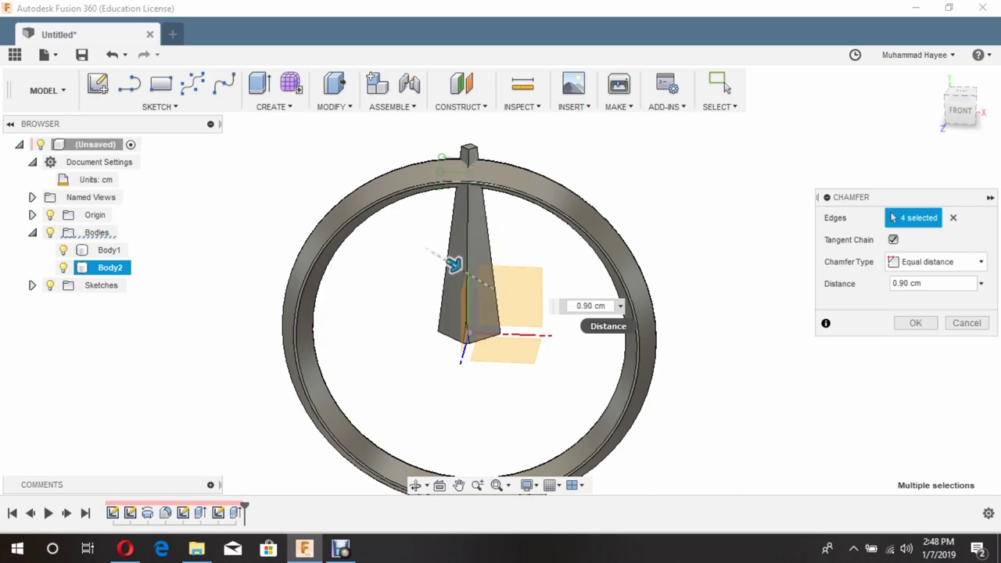
Inspect the chamfered arm inside the ring and confirm the 0.90 cm equal-distance chamfer
left_click(414, 486)
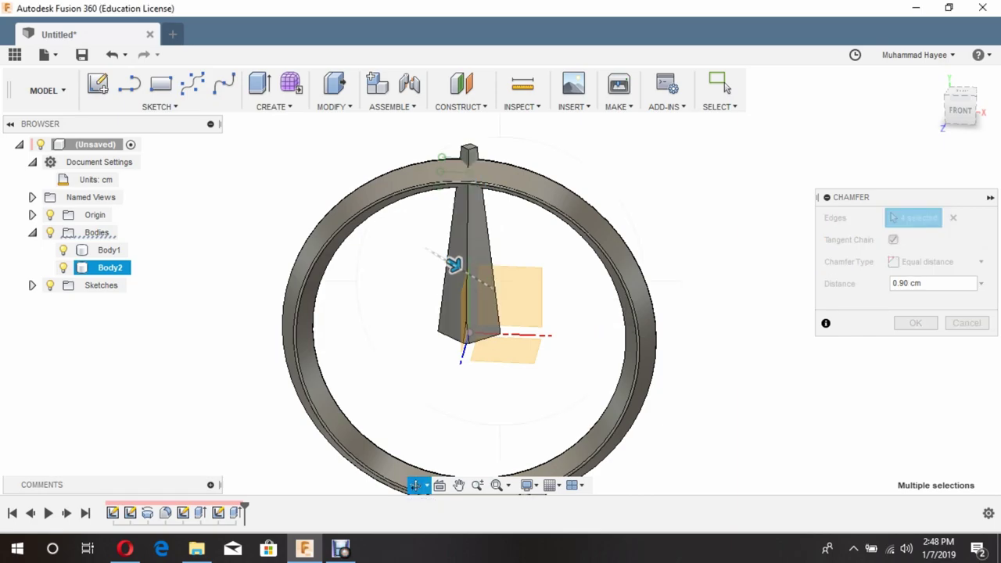
scroll(469, 328, "up", 5)
mouse_move(452, 135)
left_mouse_down()
mouse_move(431, 183)
mouse_move(465, 206)
mouse_move(544, 182)
mouse_move(597, 212)
mouse_move(610, 273)
mouse_move(478, 168)
mouse_move(422, 194)
mouse_move(470, 375)
mouse_move(462, 397)
mouse_move(464, 336)
mouse_move(445, 340)
mouse_move(425, 393)
mouse_move(448, 380)
left_mouse_up()
scroll(422, 194, "down", 3)
scroll(484, 346, "down", 3)
key("Escape")
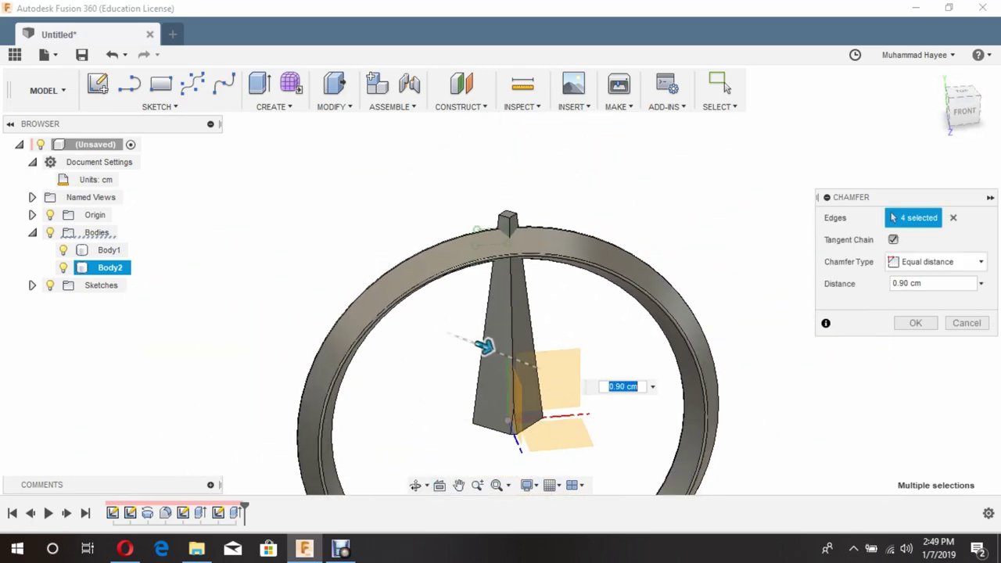
key("Return")
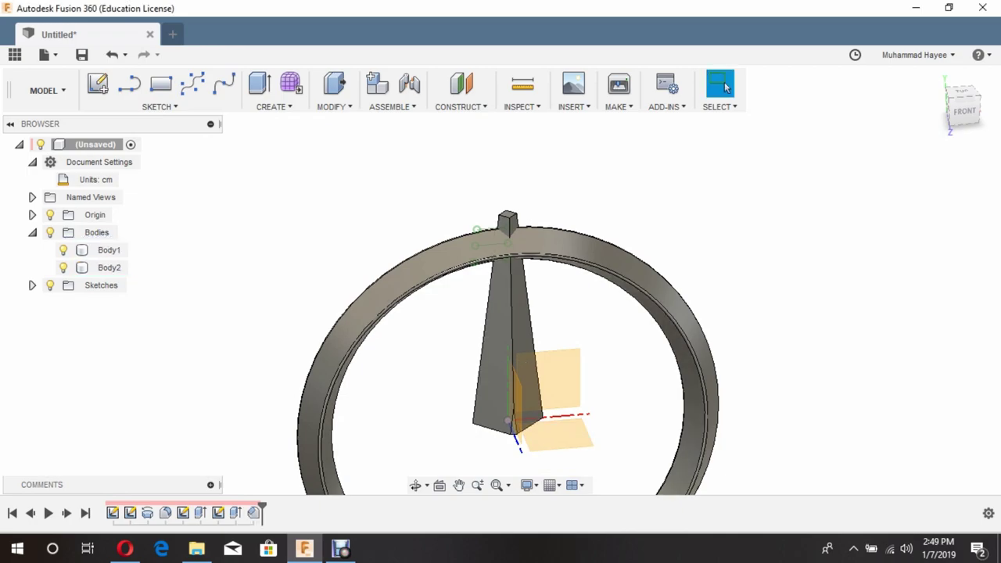
Start moving Body2 in the front view, dragging it down about 1.00 cm
left_click(110, 267)
right_click(110, 267)
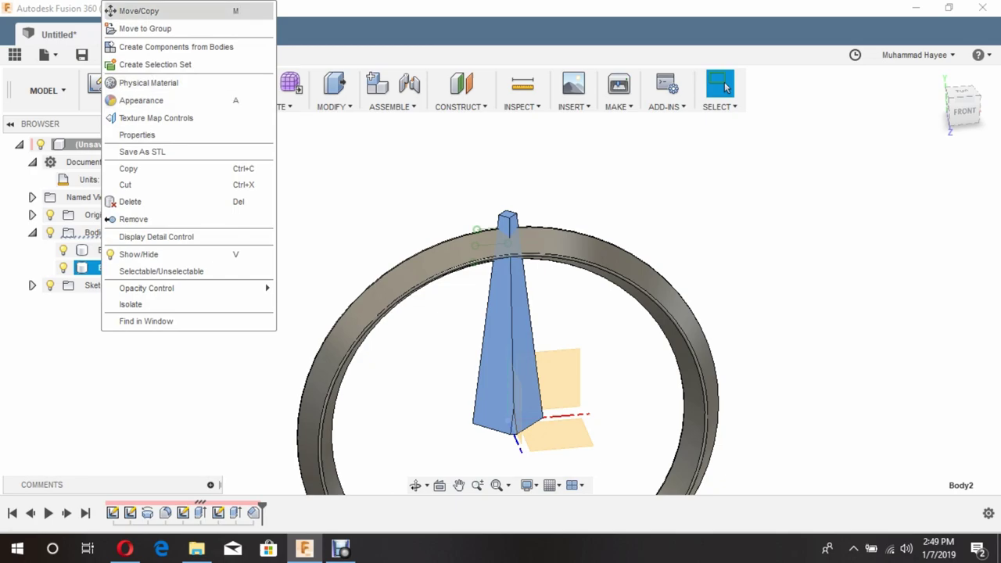
left_click(146, 10)
left_click(964, 117)
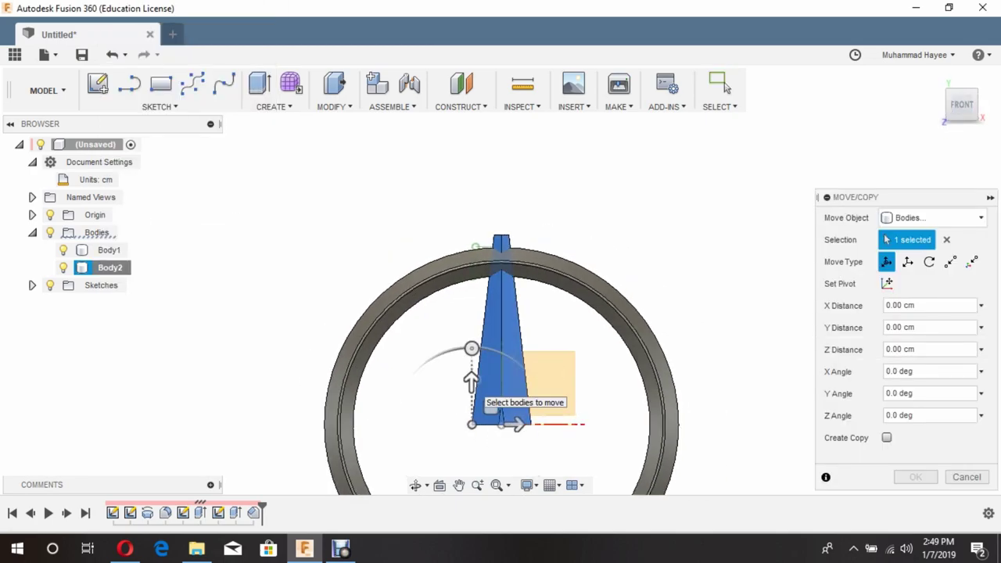
left_click_drag(470, 381, 470, 408)
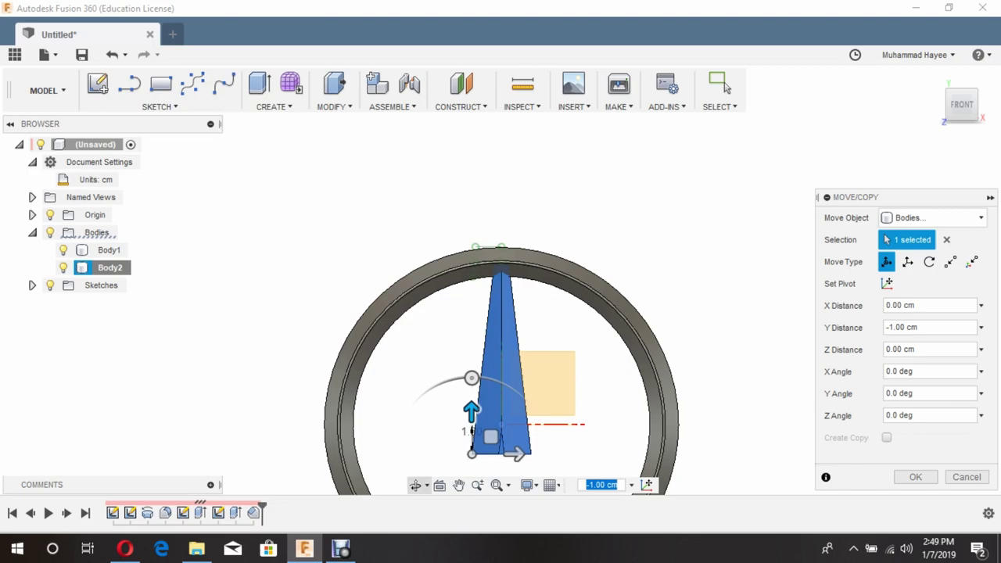
Lower the arm further to about 1.50 cm down and recentre the view
left_click(416, 485)
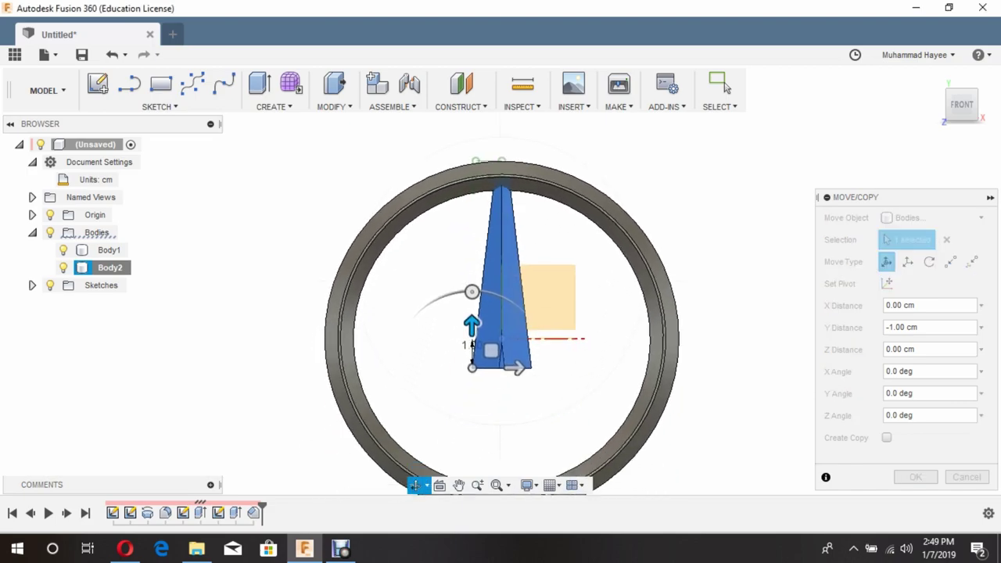
scroll(485, 360, "up", 3)
key("Escape")
scroll(470, 352, "up", 2)
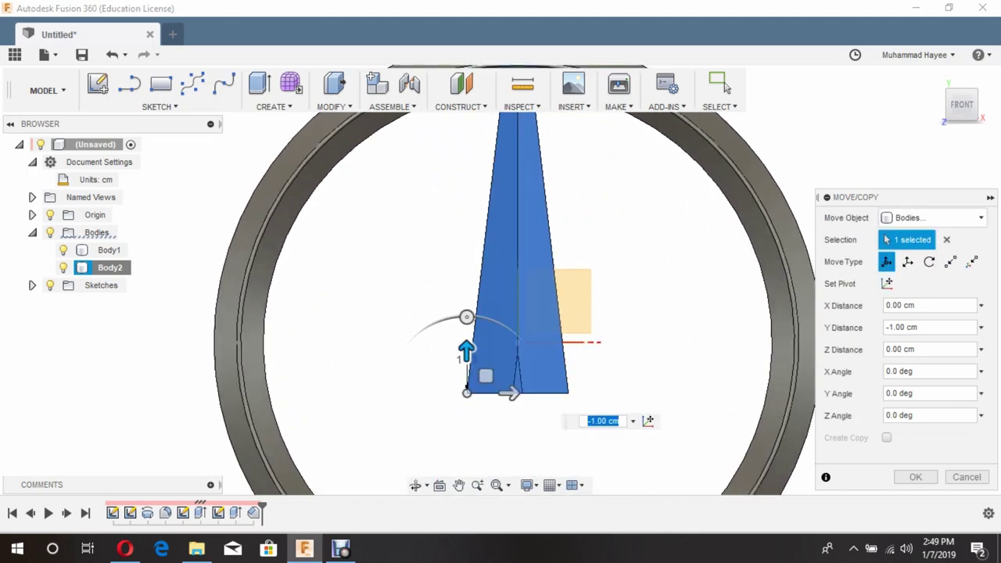
left_click_drag(466, 350, 467, 375)
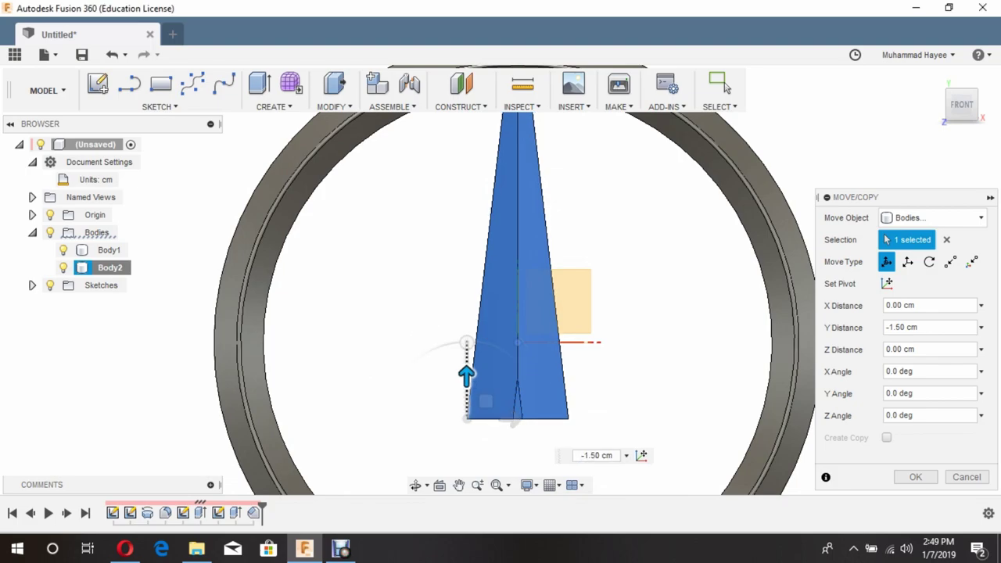
middle_click_drag(466, 375, 476, 447)
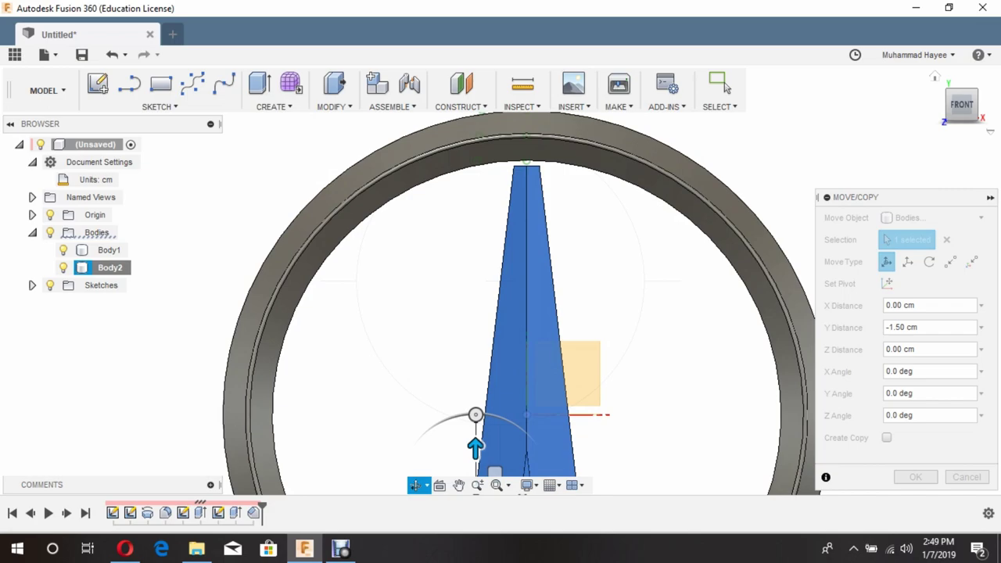
key("Escape")
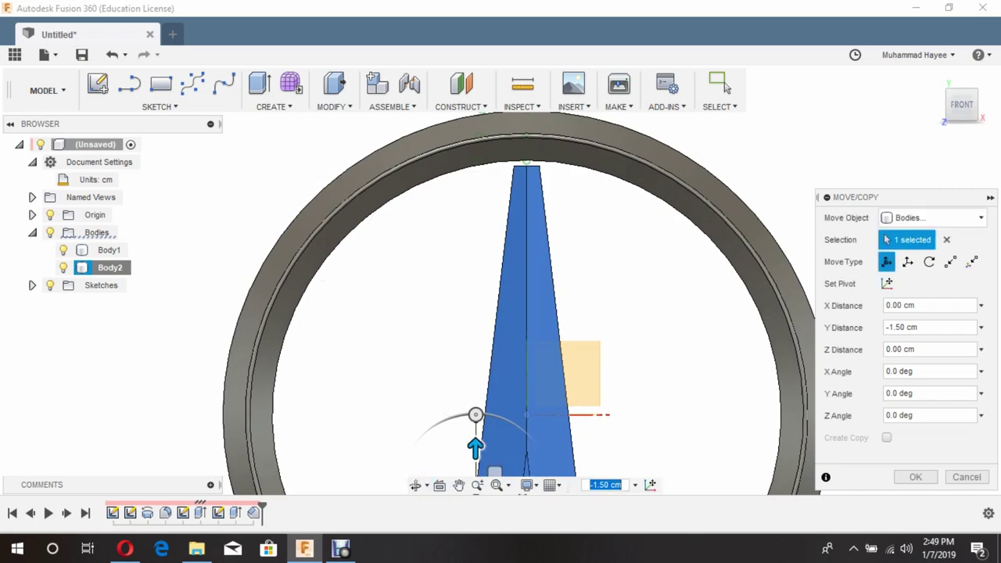
Settle the Y distance at -1.20 cm after checking a tilted view, and confirm the move
type("4")
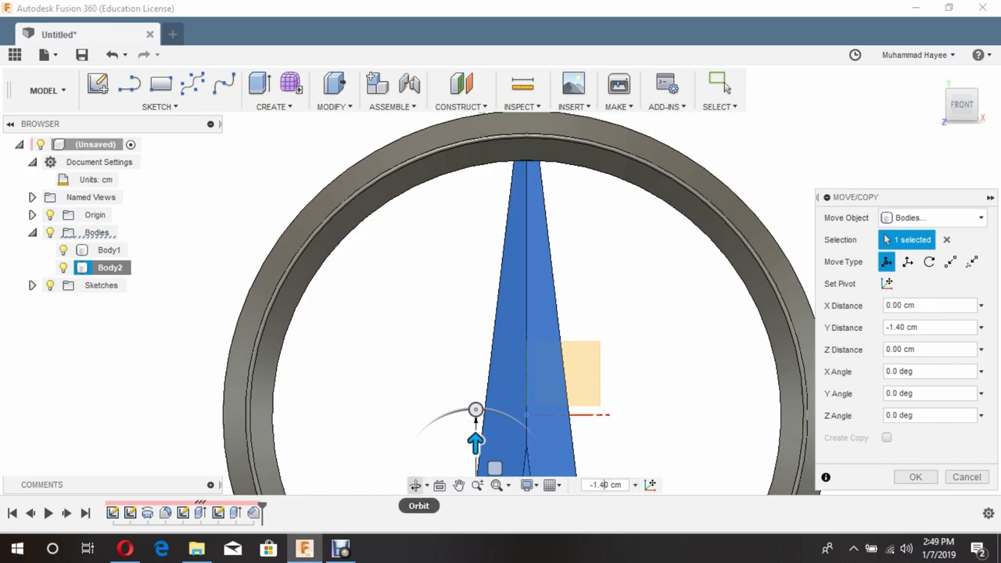
left_click(415, 485)
mouse_move(438, 438)
left_mouse_down()
mouse_move(485, 463)
mouse_move(468, 447)
left_mouse_up()
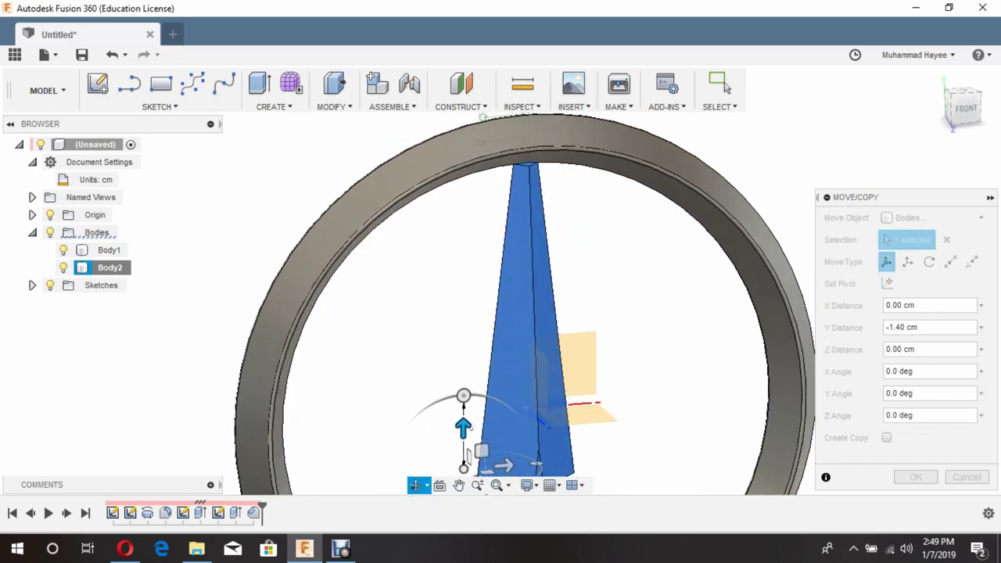
key("Escape")
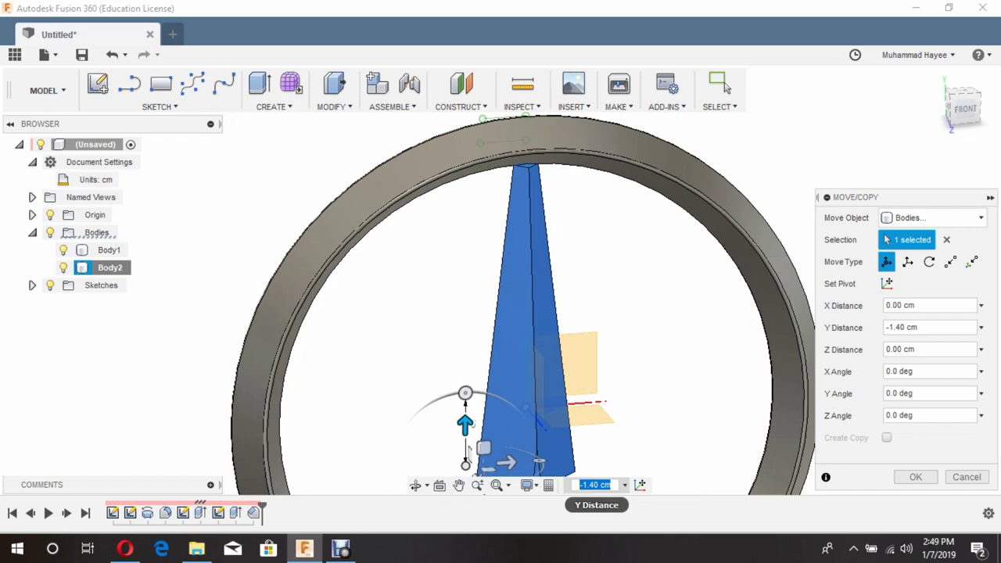
key("Return")
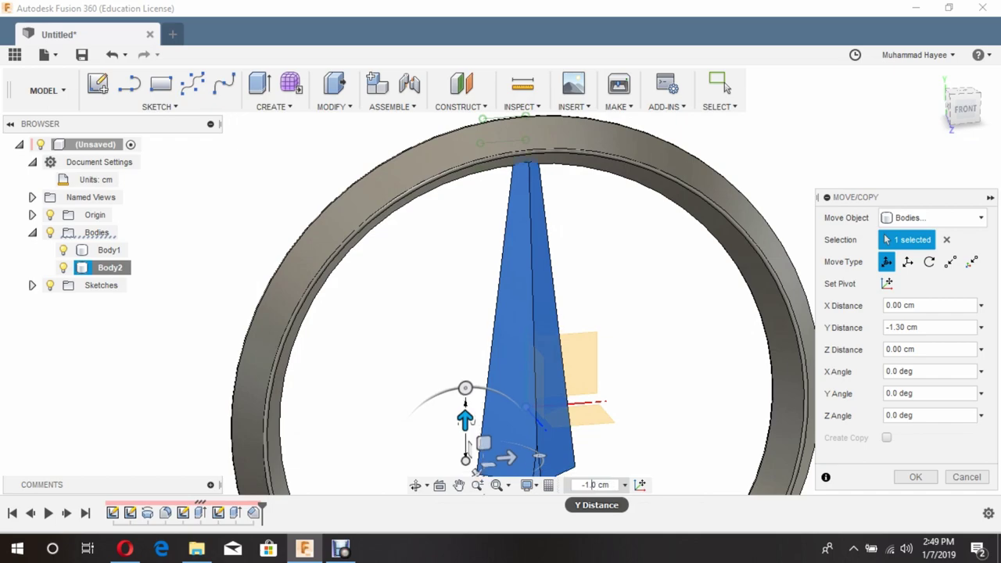
type("2")
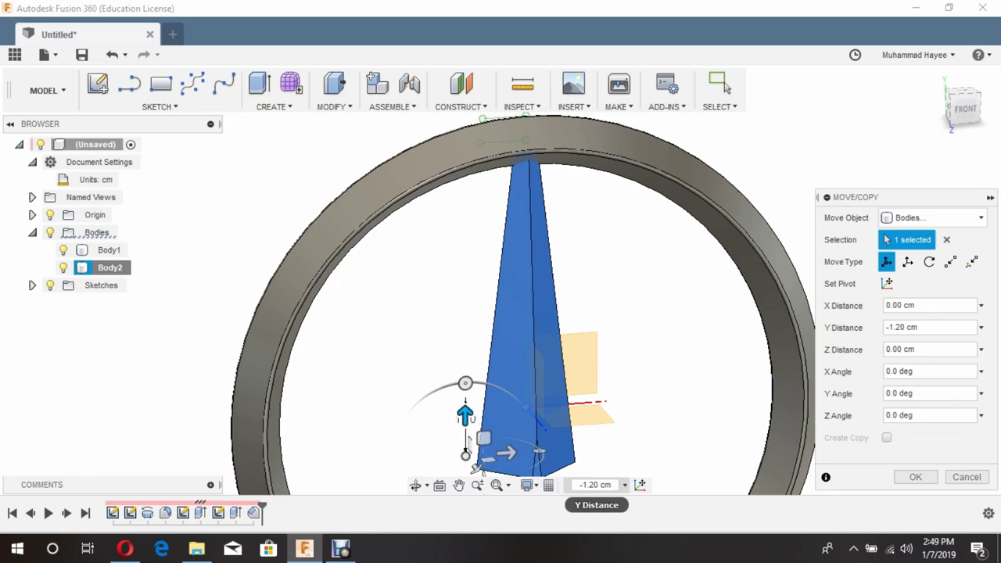
key("Return")
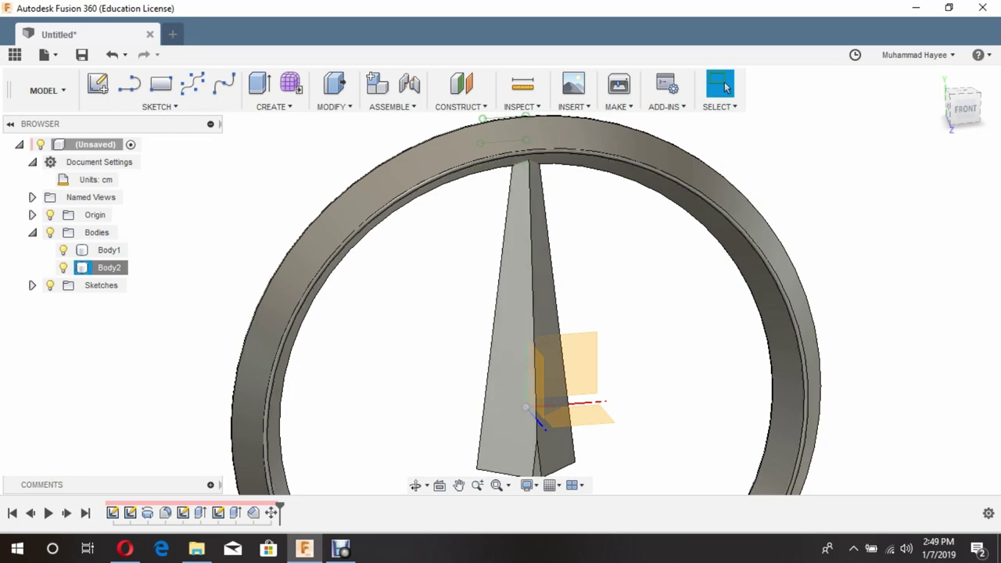
left_click(416, 485)
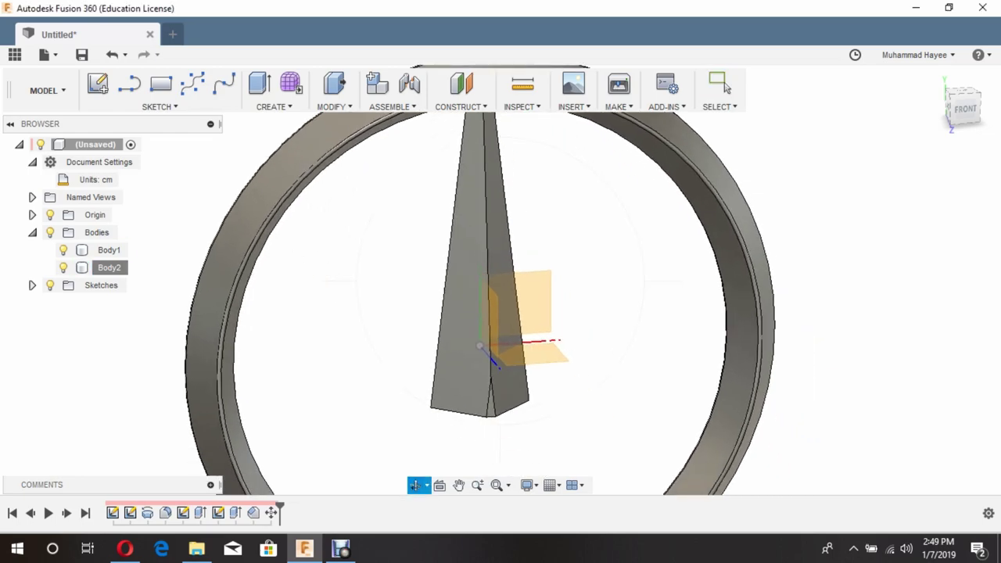
mouse_move(547, 313)
left_mouse_down()
mouse_move(469, 336)
mouse_move(518, 383)
left_mouse_up()
scroll(523, 318, "down", 3)
left_click(721, 84)
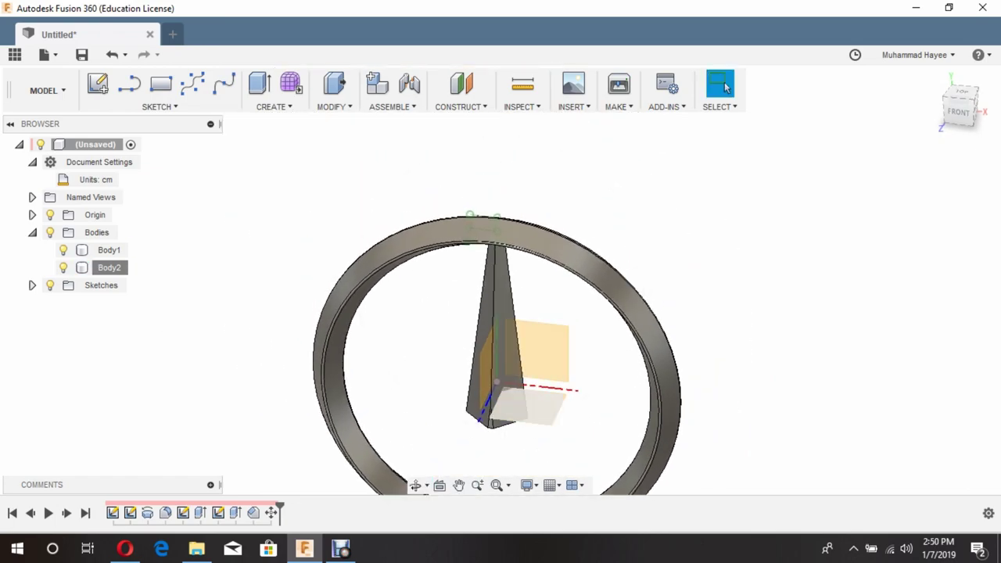
left_click(109, 250)
key("Escape")
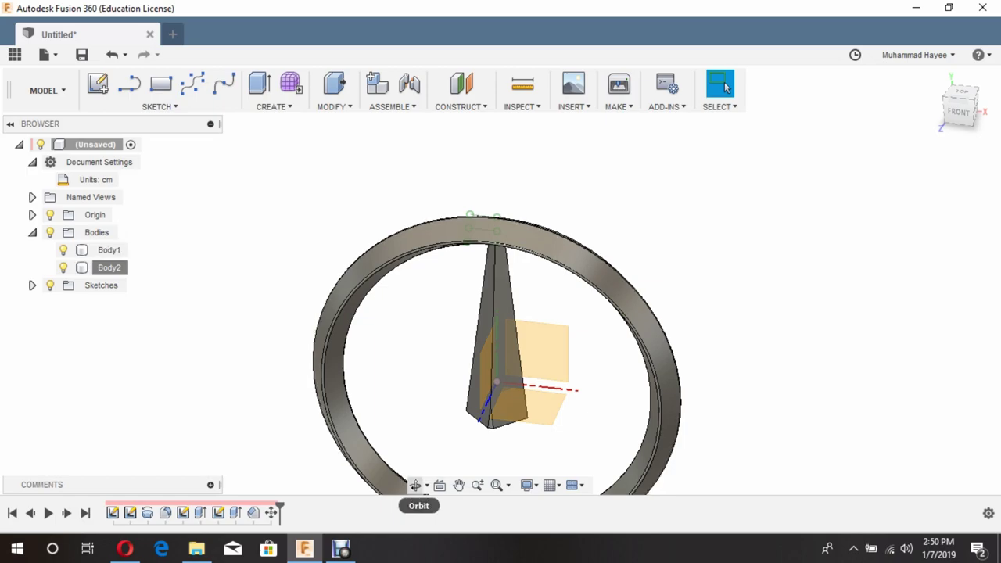
left_click(416, 485)
left_click_drag(501, 313, 501, 368)
left_click(721, 85)
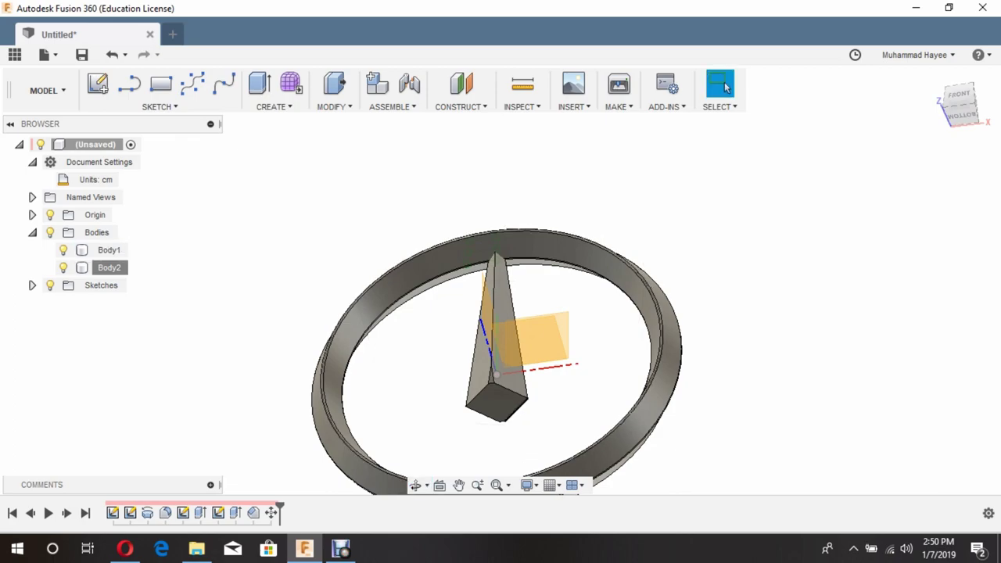
Offset the star arm's bottom face by -1.00 cm with Offset Faces to shorten Body2
left_click(496, 402)
key("q")
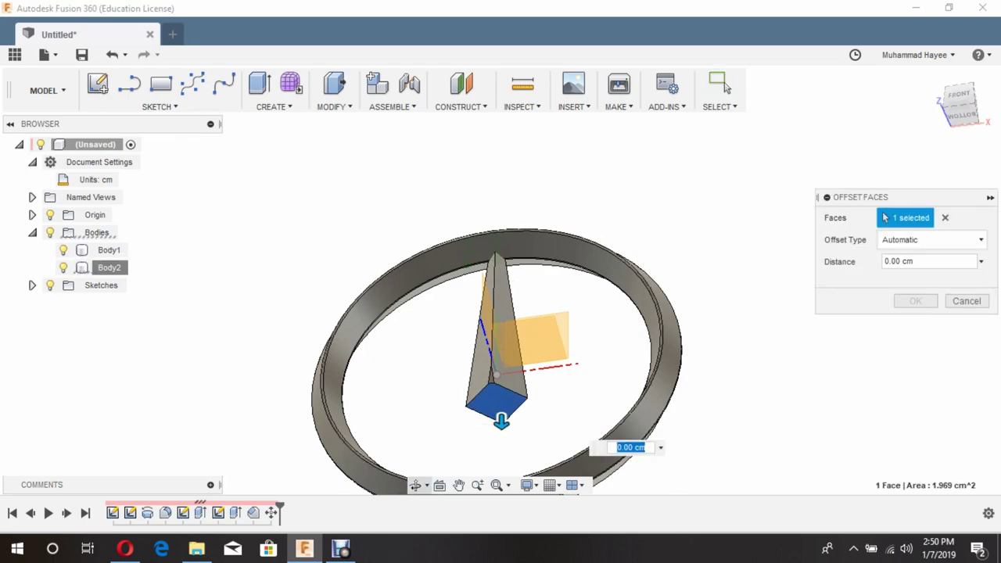
left_click(959, 96)
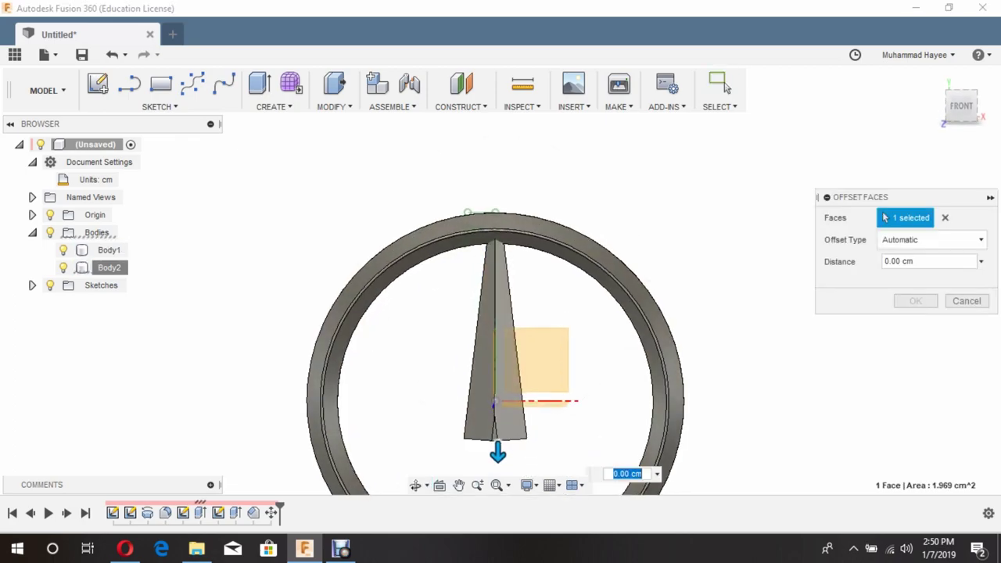
type("-1")
key("Return")
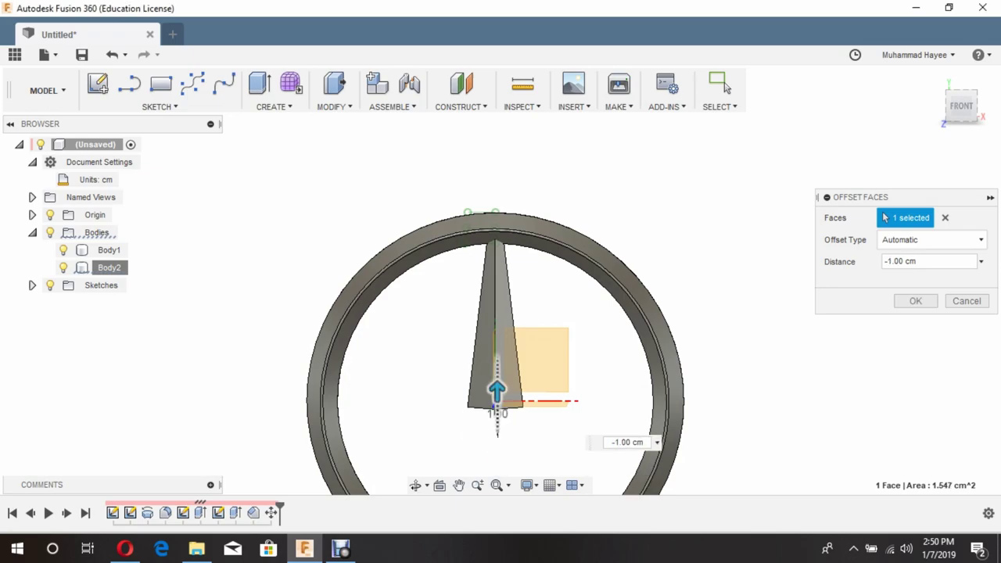
left_click(628, 442)
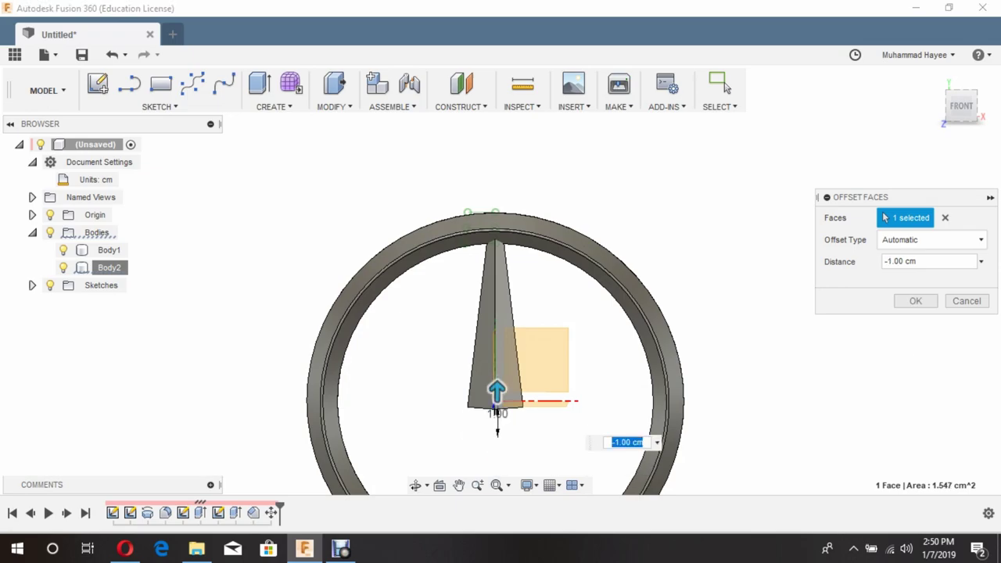
key("Return")
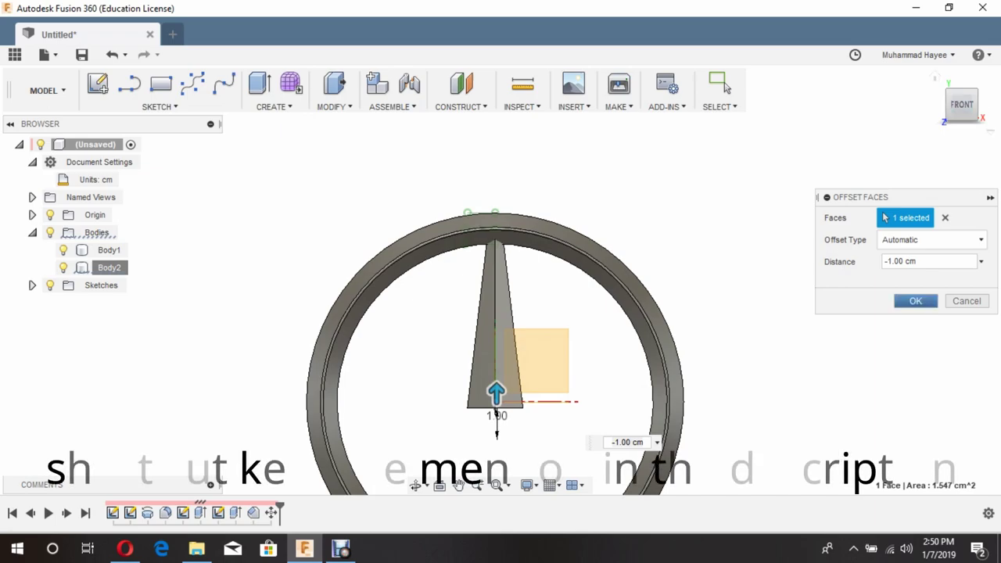
key("Return")
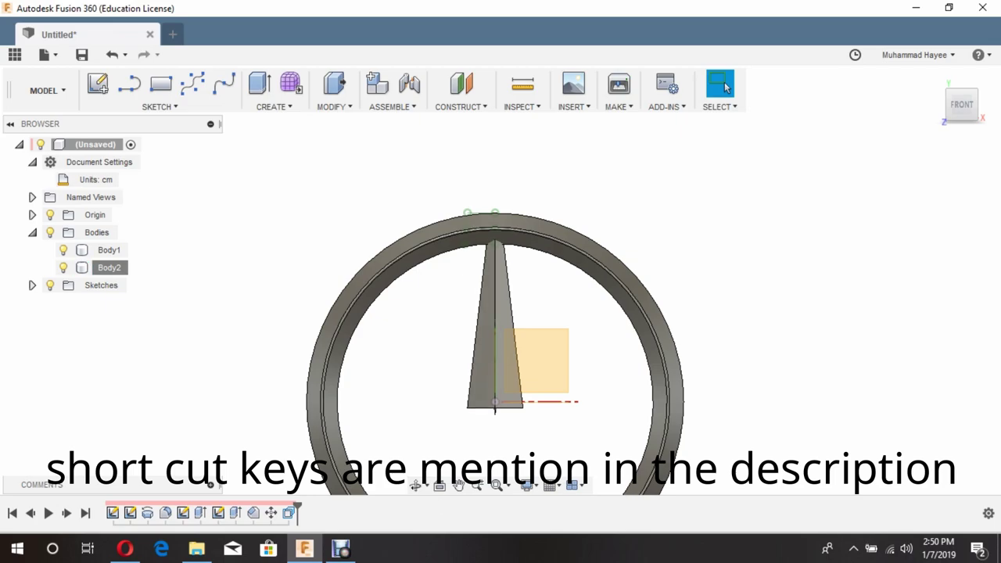
right_click(117, 267)
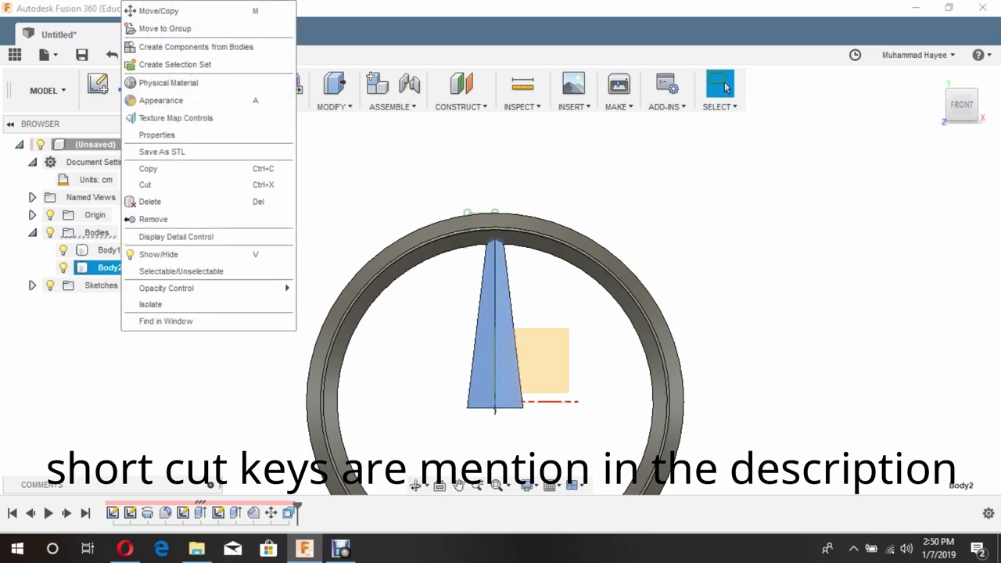
left_click(166, 321)
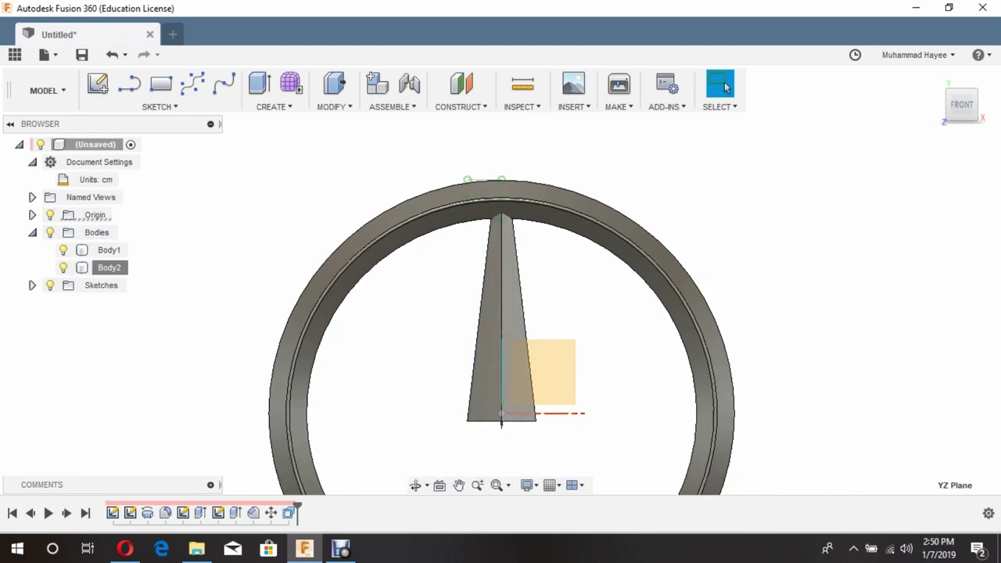
Begin a fillet and pick four long edges of the star arm, front and back
key("f")
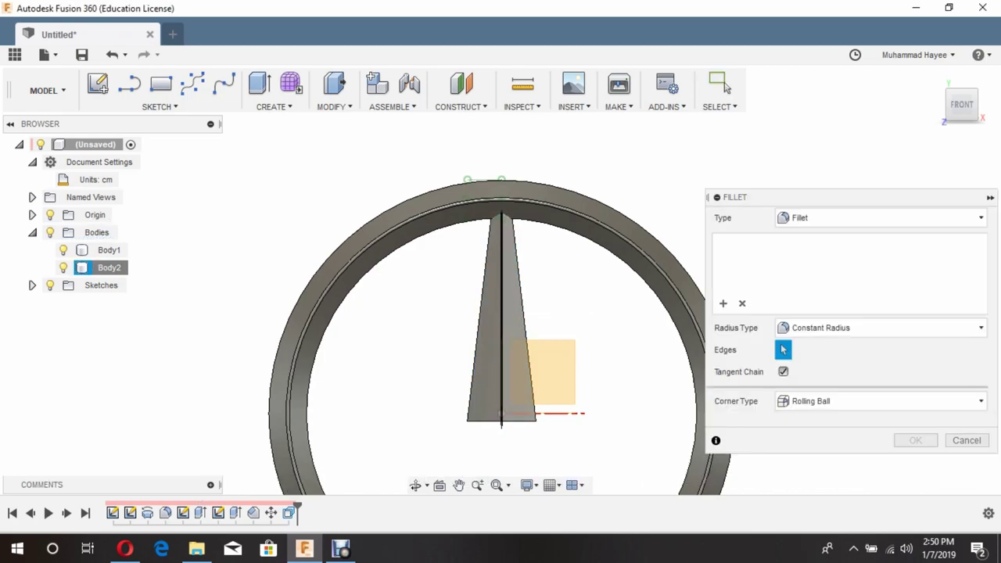
left_click(501, 313)
left_click(520, 313)
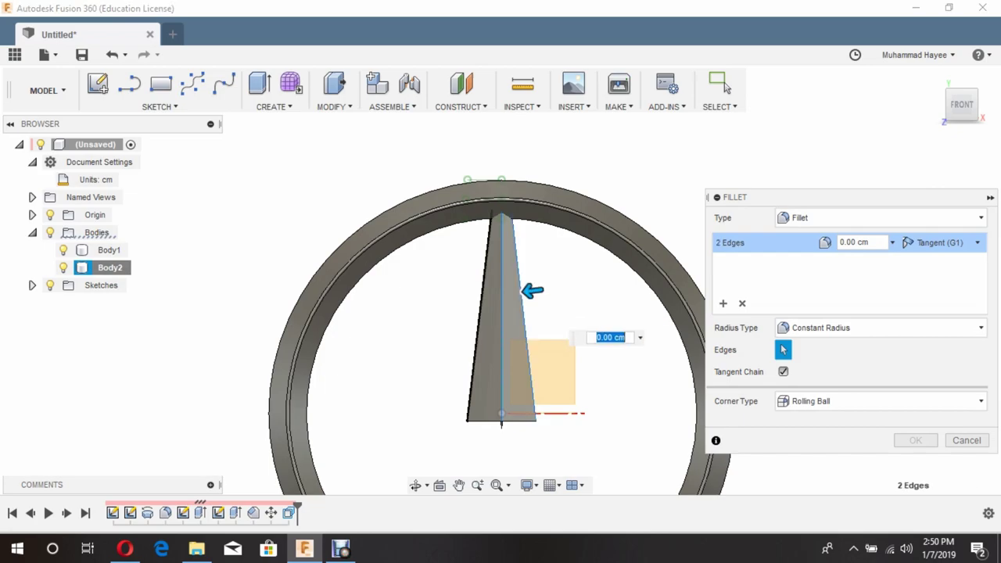
left_click(415, 485)
left_click_drag(438, 352, 516, 344)
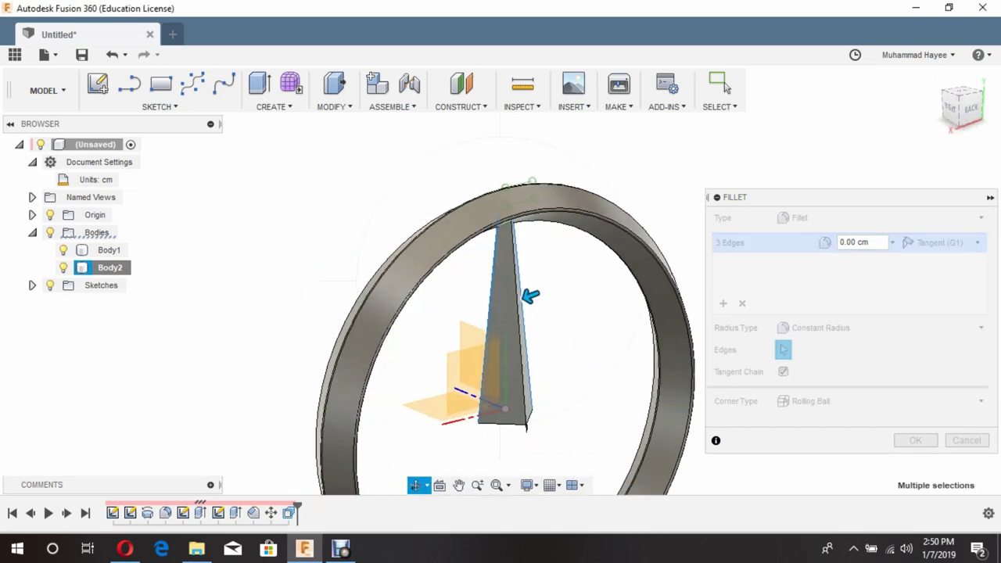
key("Escape")
left_click(520, 263)
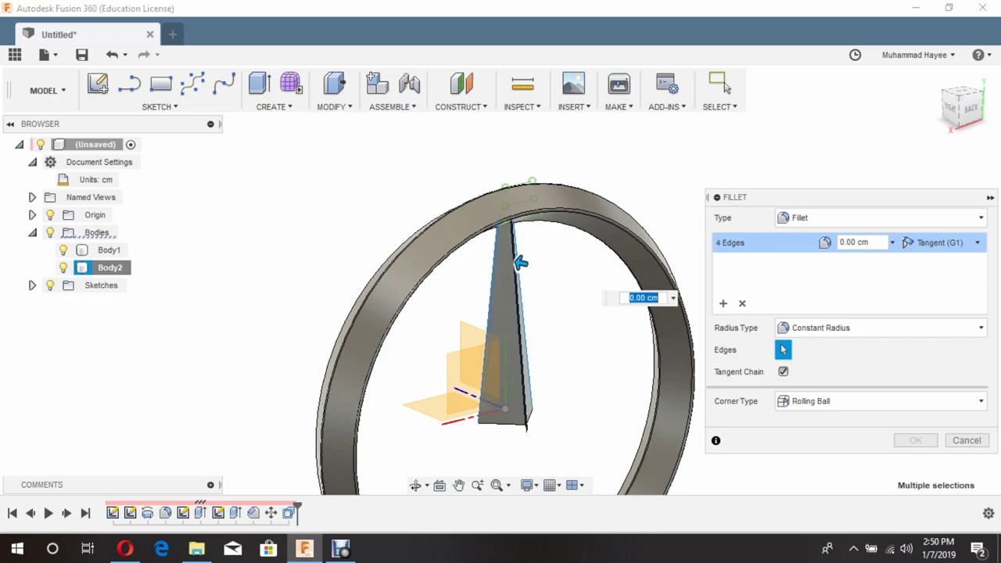
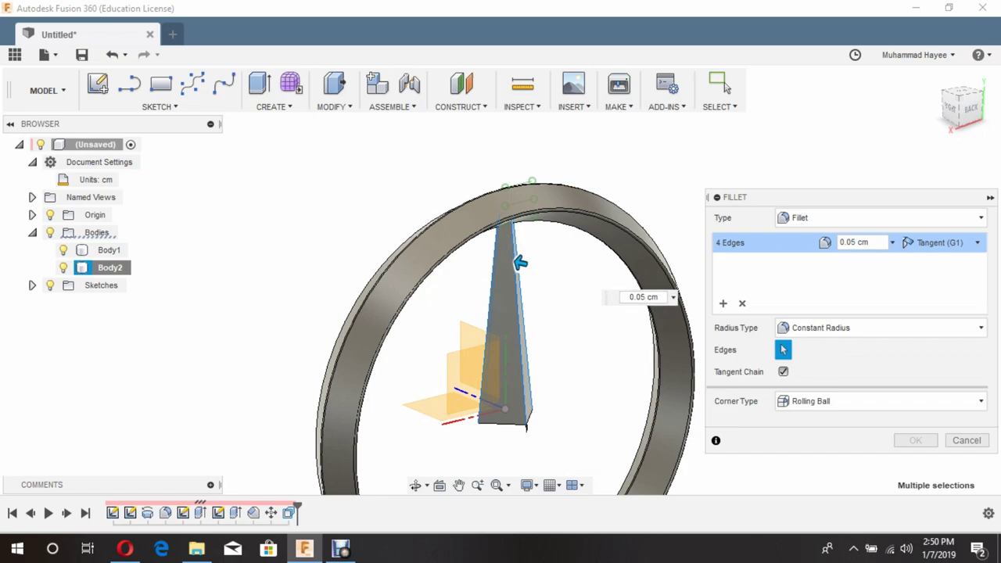
Cancel the blade edge fillet and orbit to view the blade from the front
key("Escape")
scroll(530, 407, "up", 2)
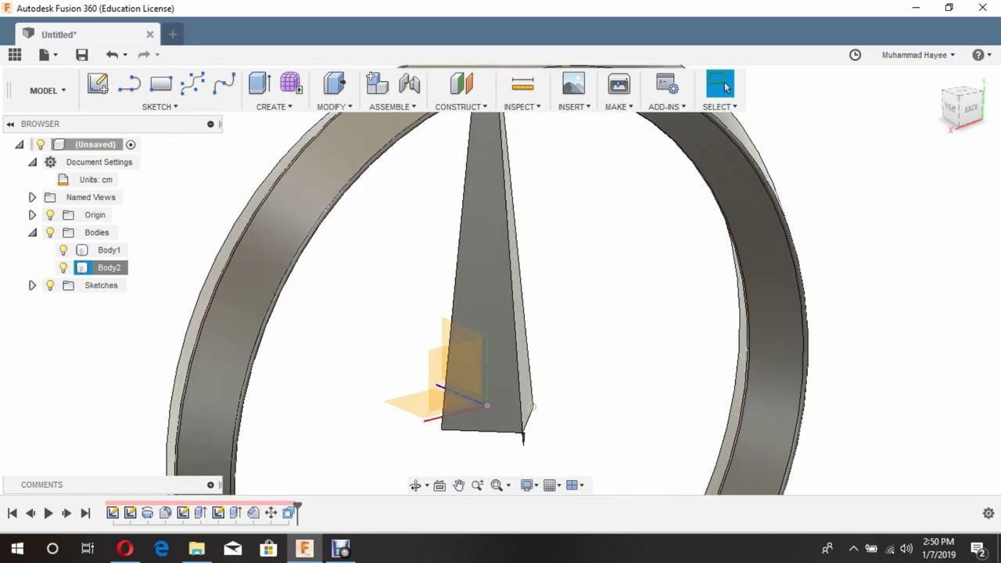
scroll(530, 407, "up", 2)
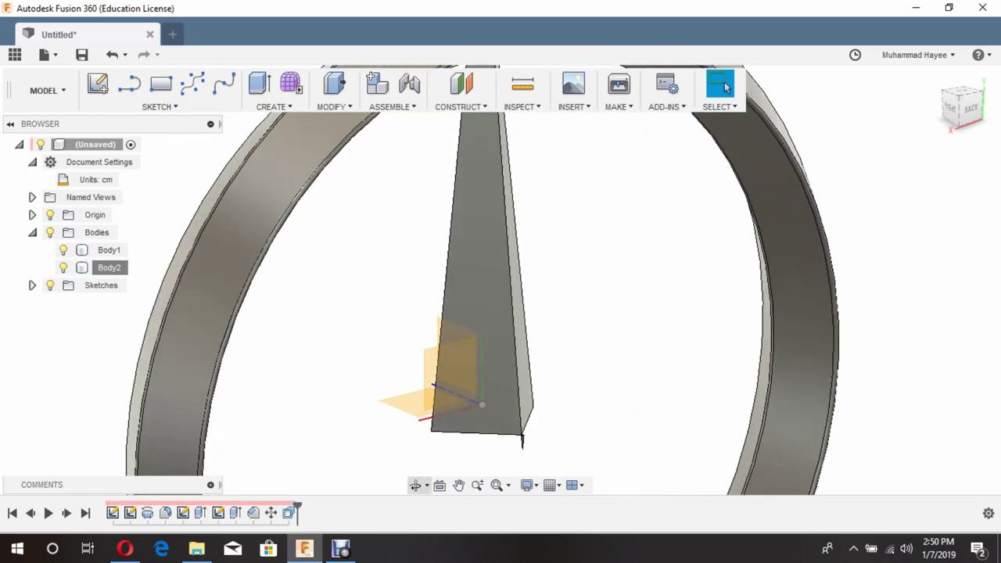
left_click(415, 485)
left_click_drag(501, 313, 1, 469)
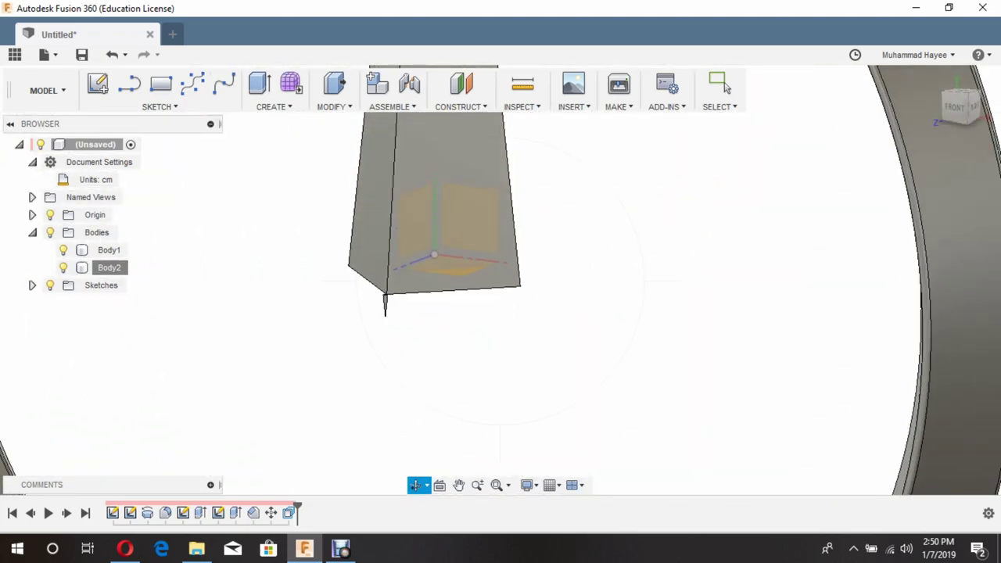
left_click(726, 87)
Undo the Offset Faces feature on the blade and deselect Body2
left_click(112, 54)
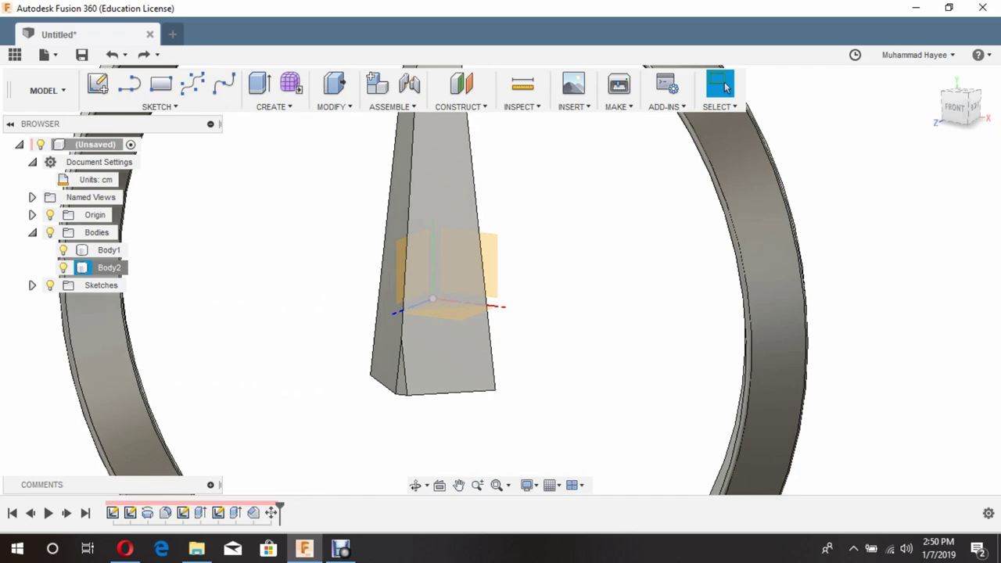
key("Escape")
left_click(416, 485)
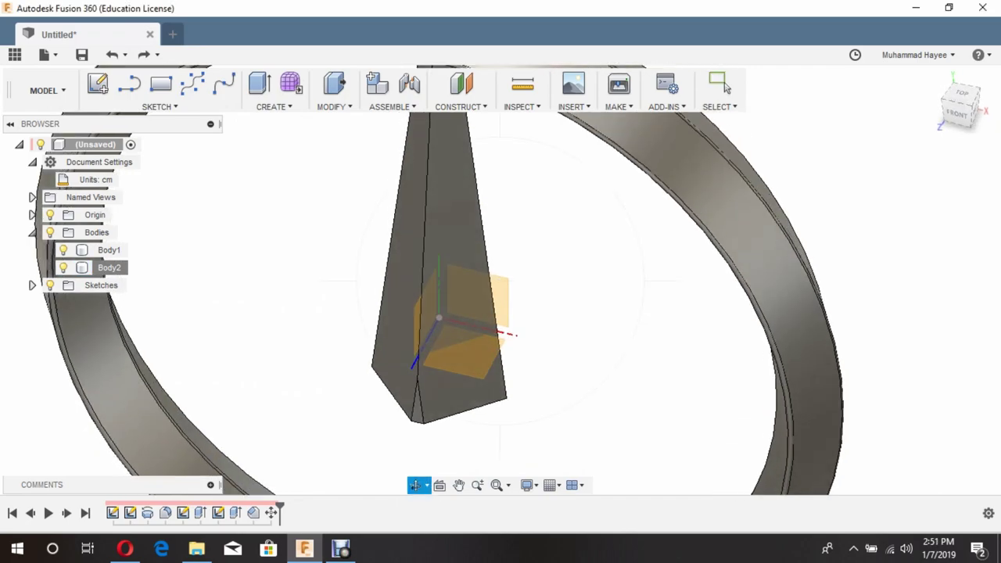
left_click(721, 84)
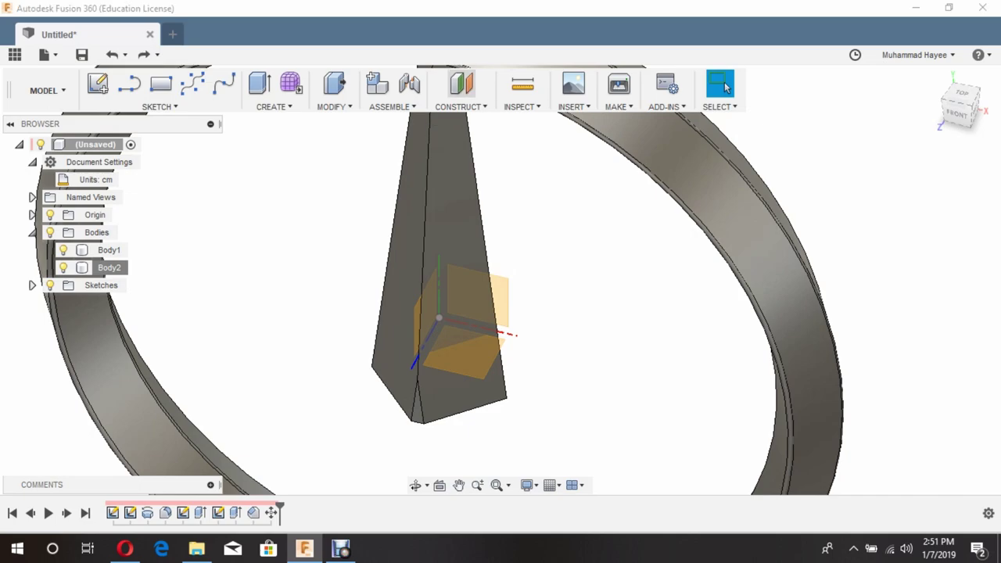
left_click(461, 83)
Create a construction plane offset -0.10 cm from the XZ plane
left_click(463, 356)
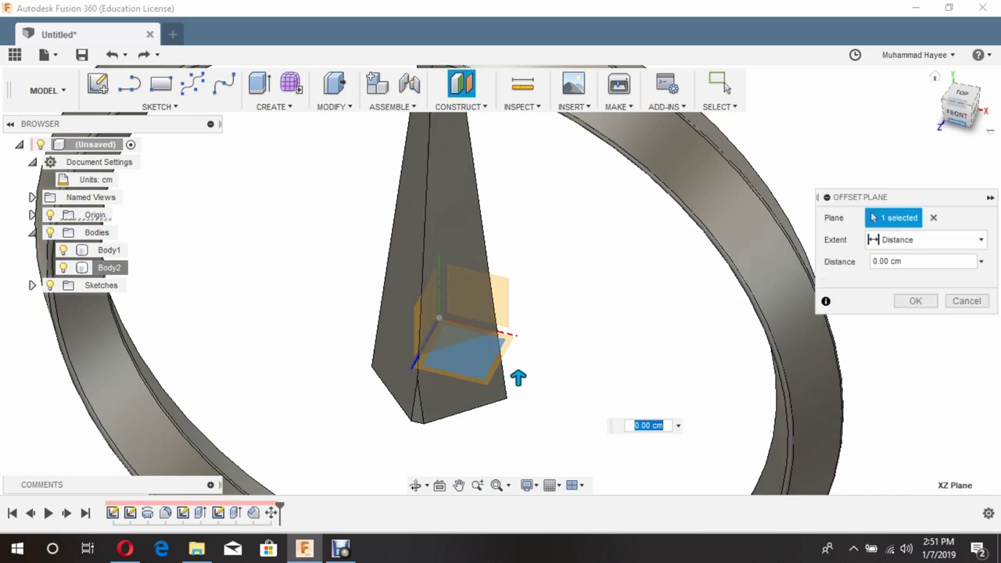
left_click(956, 114)
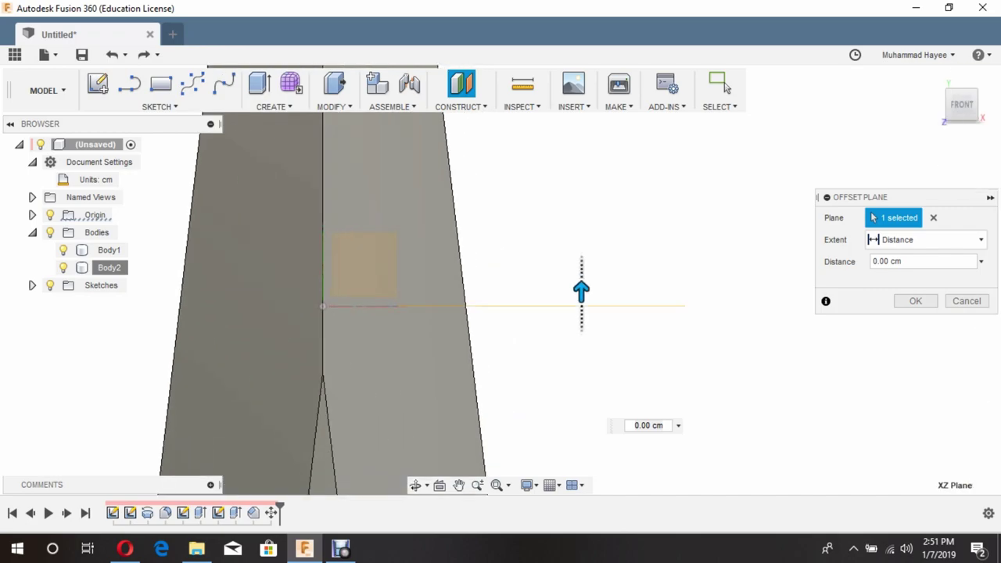
left_click_drag(581, 291, 581, 338)
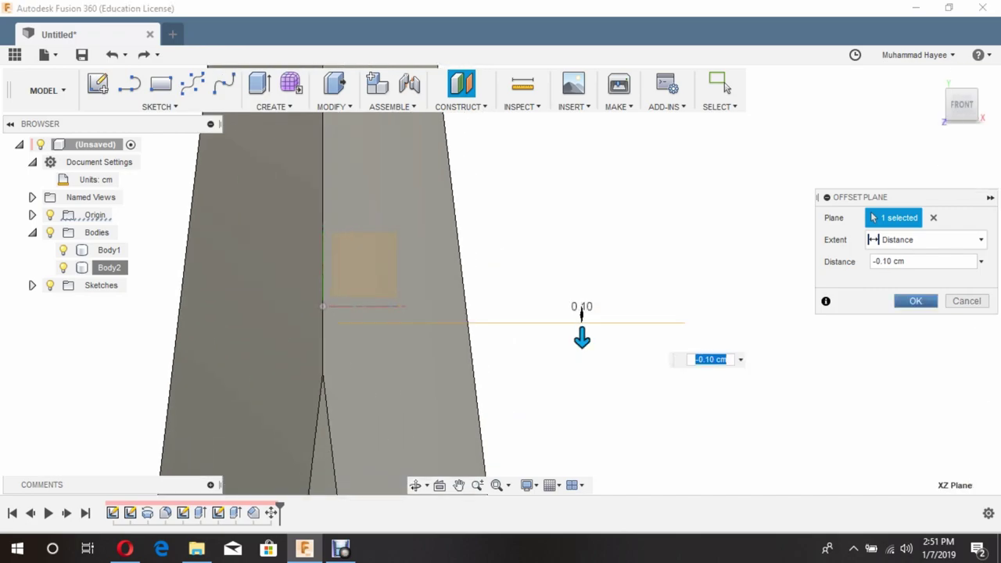
key("Return")
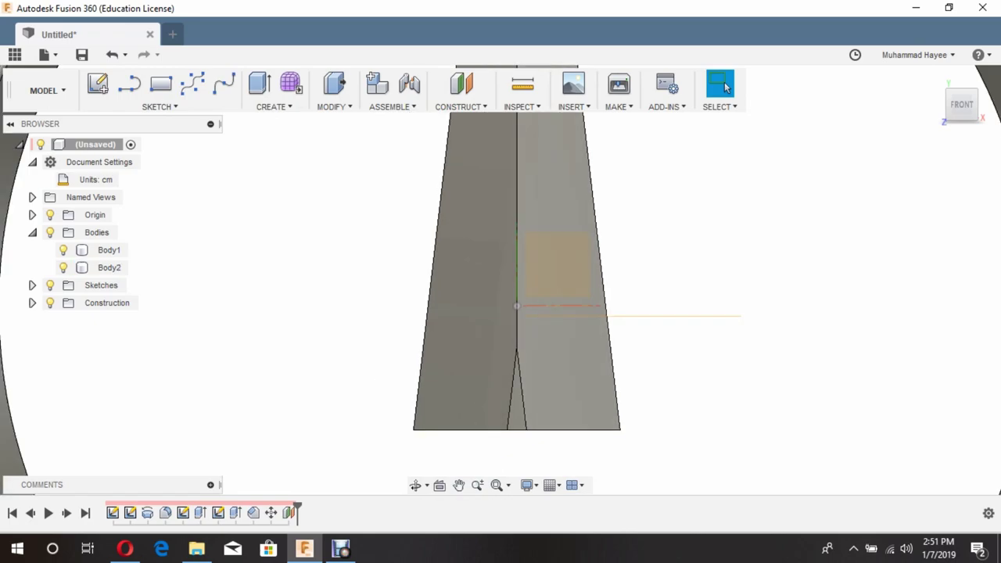
middle_click_drag(516, 235, 516, 281, "shift")
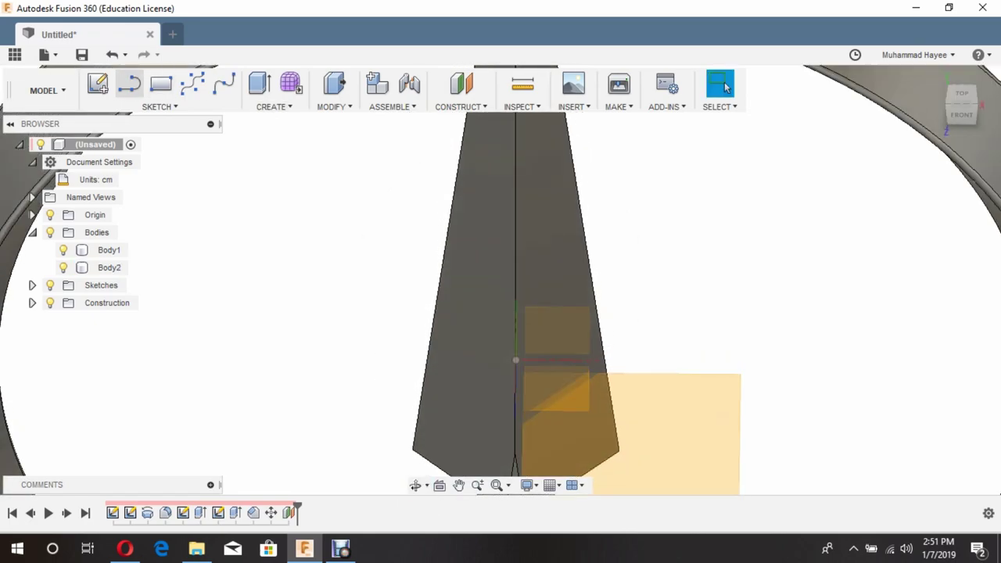
Sketch a 3 cm centre rectangle at the origin on the offset plane
left_click(98, 84)
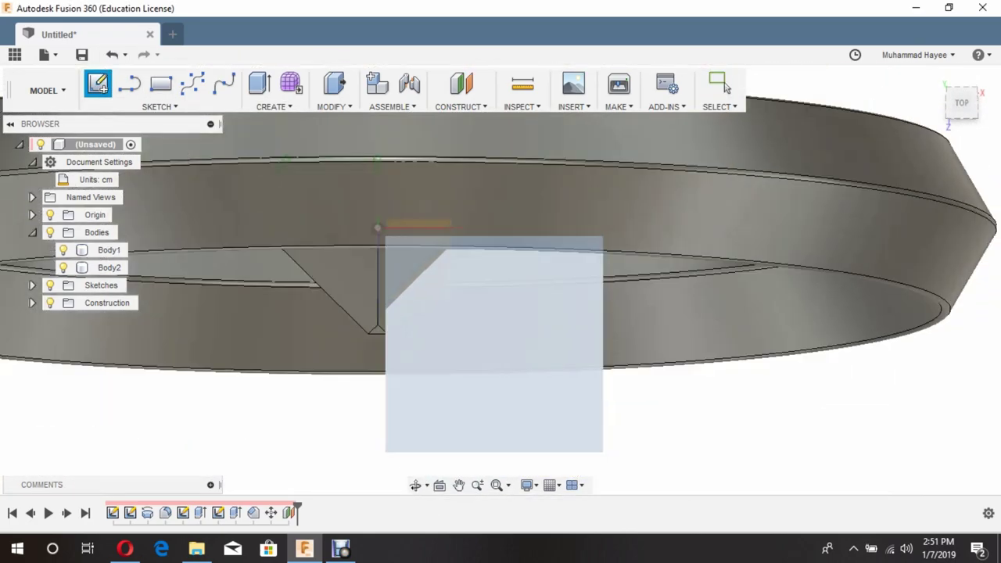
left_click(493, 344)
key("r")
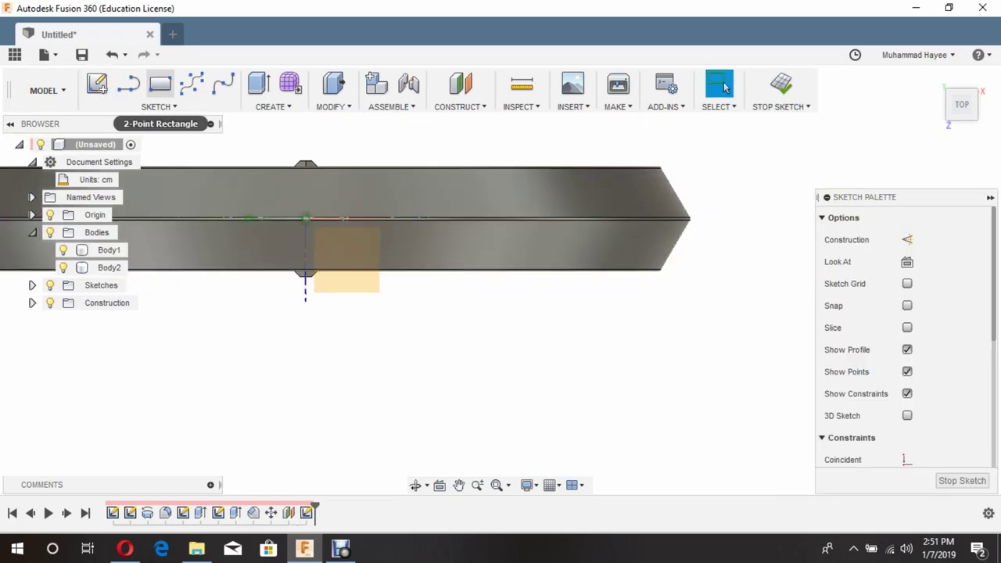
left_click(159, 107)
mouse_move(116, 158)
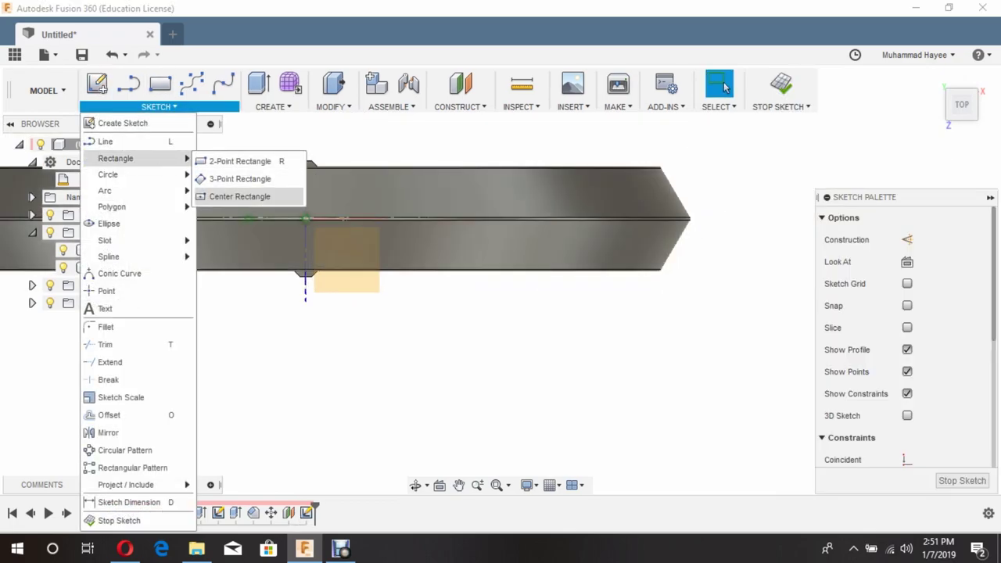
left_click(240, 196)
left_click(305, 219)
type("3")
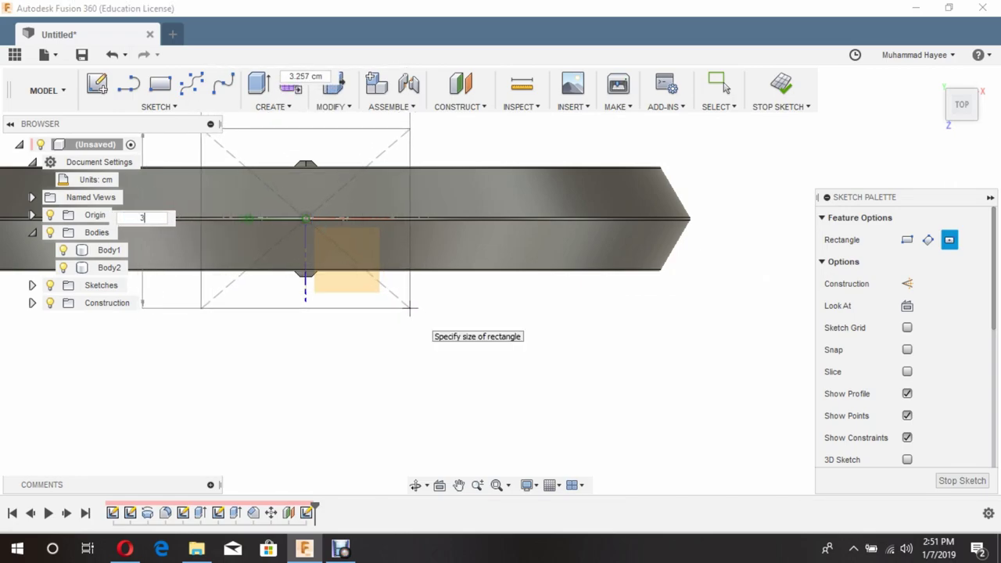
key("Tab")
type("3")
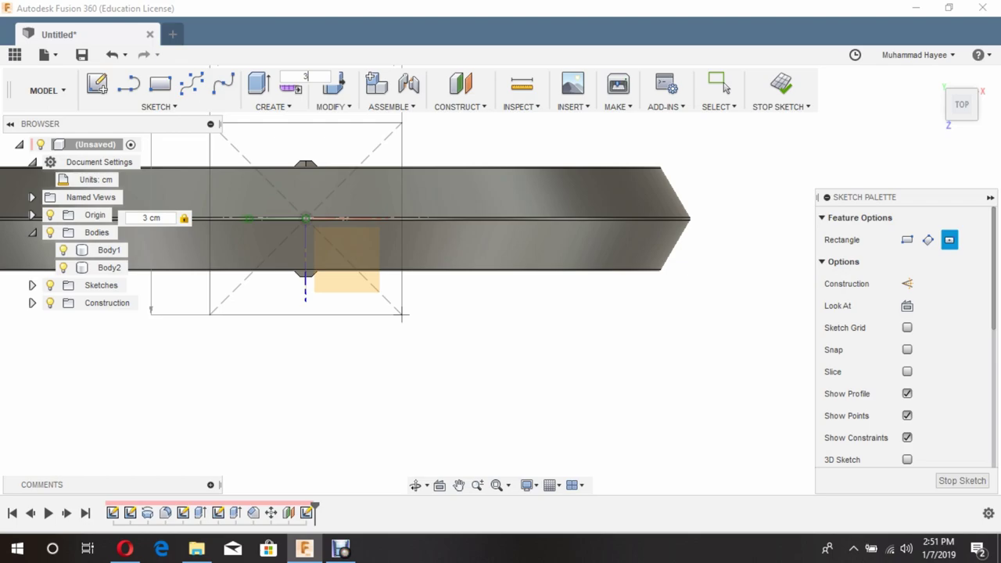
key("Return")
left_click(720, 85)
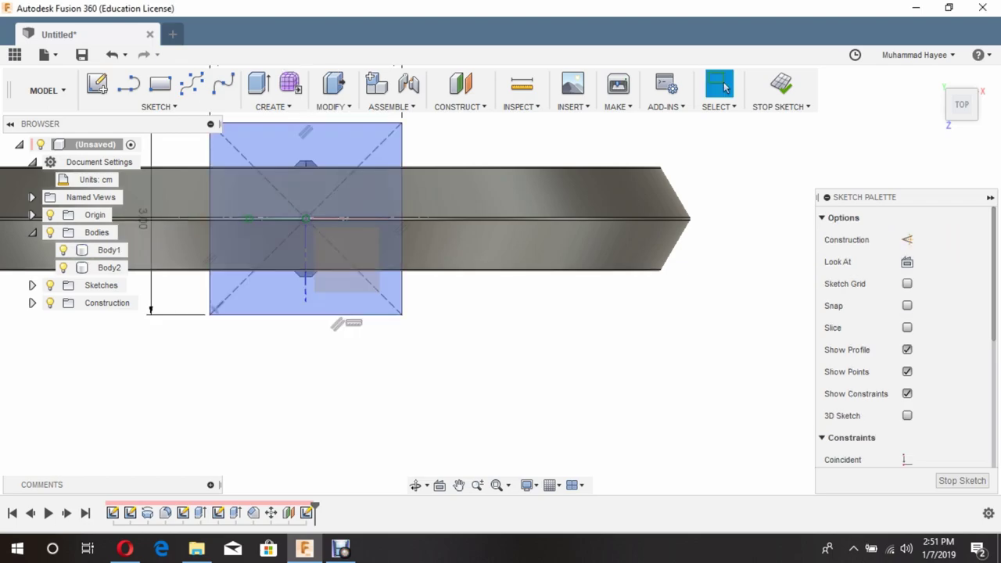
Extrude the square profile -0.90 cm as a cut through the blade base
left_click(258, 297)
left_click(415, 485)
left_click_drag(470, 352, 516, 281)
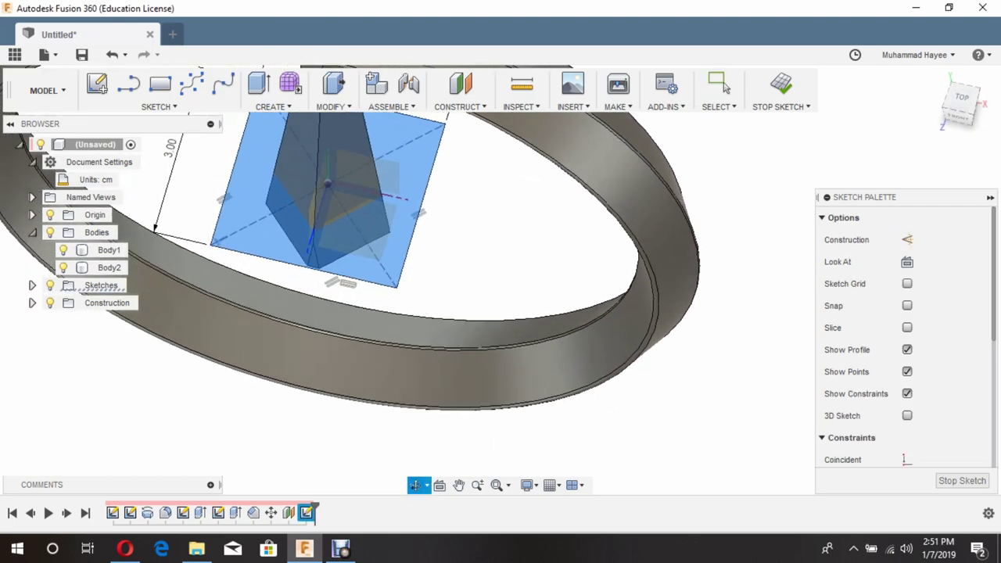
left_click(720, 84)
key("q")
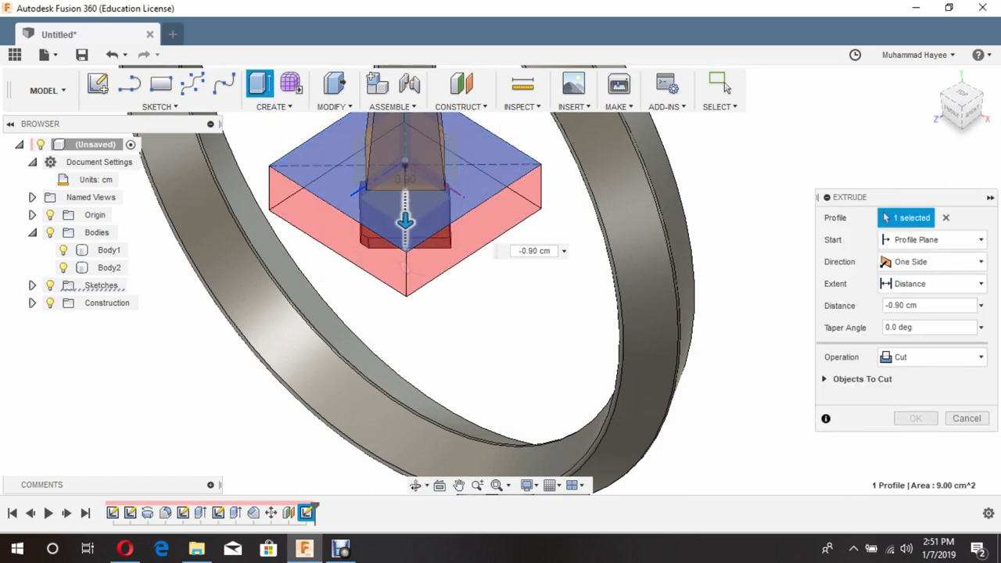
left_click_drag(405, 152, 405, 257)
key("Return")
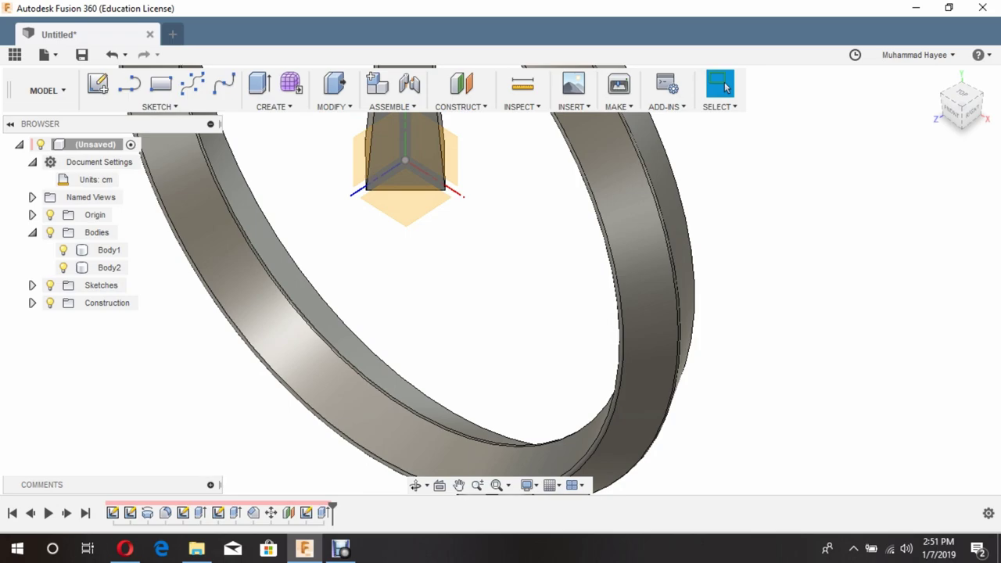
Inspect the trimmed blade and select Body2 from the browser to prepare for filleting
middle_click_drag(501, 313, 548, 297, "shift")
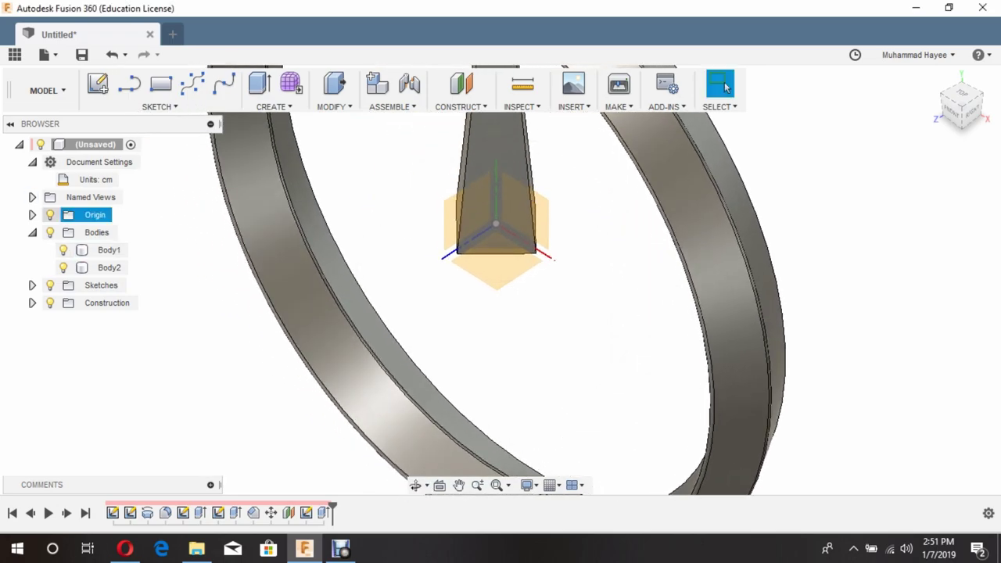
key("v")
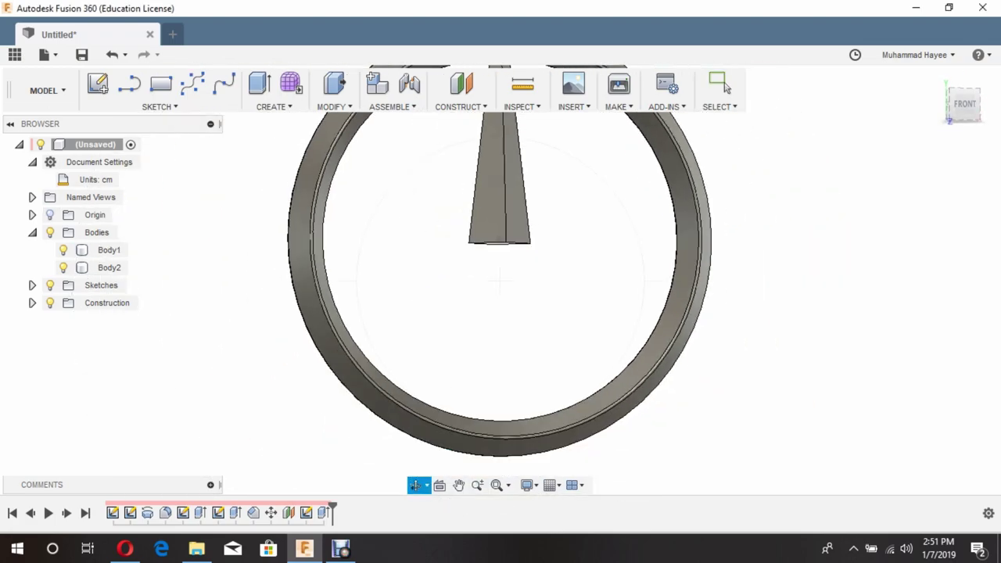
key("v")
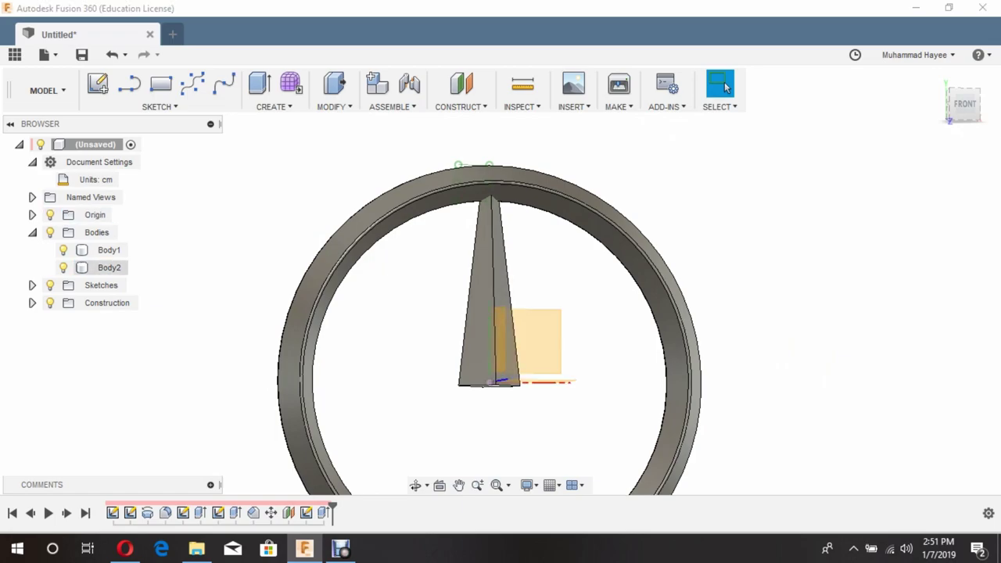
left_click(110, 267)
right_click(118, 267)
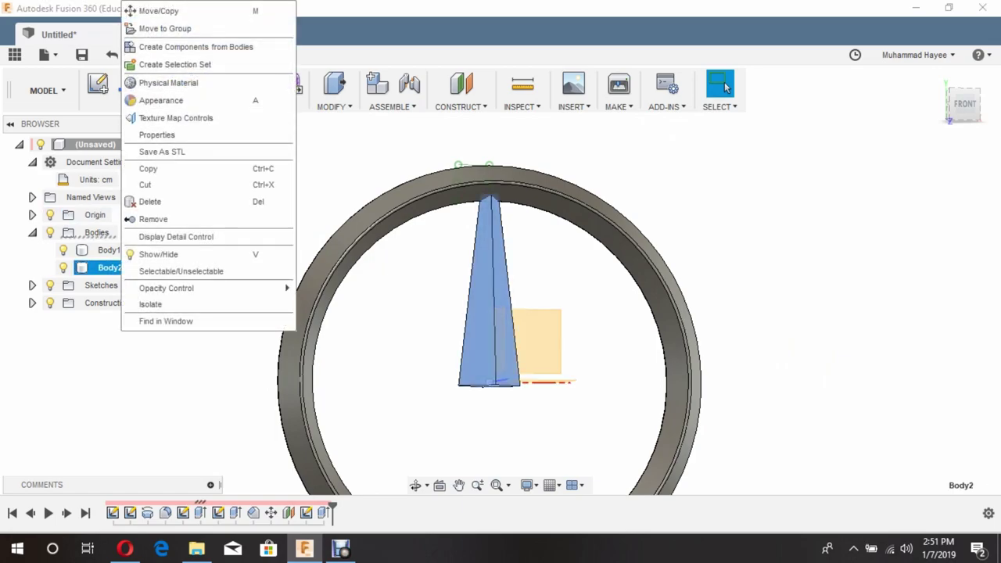
key("Escape")
left_click(334, 107)
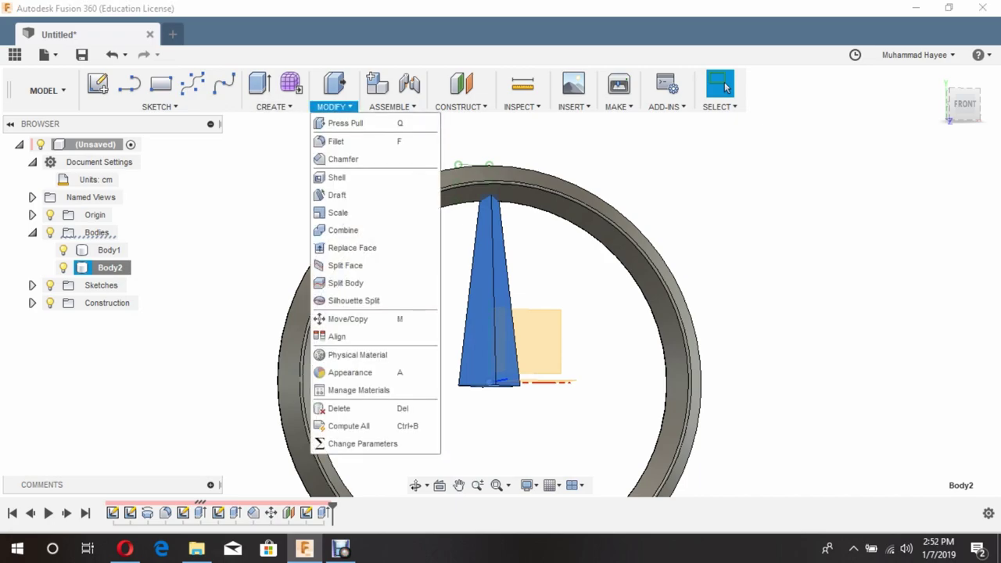
key("Escape")
left_click(311, 375)
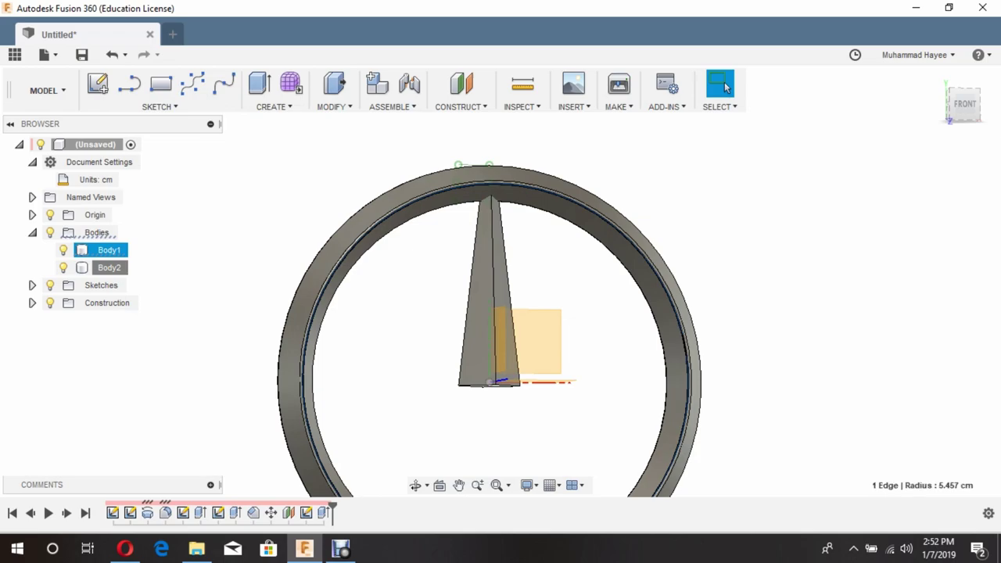
Fillet four edges of the spike with a 0.05 cm constant radius
key("f")
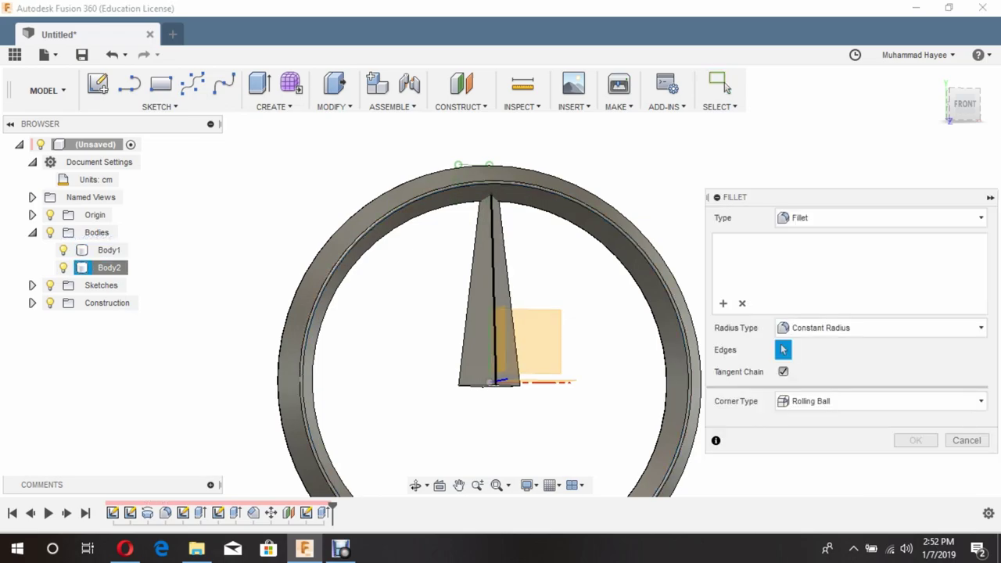
left_click(493, 298)
left_click(473, 298)
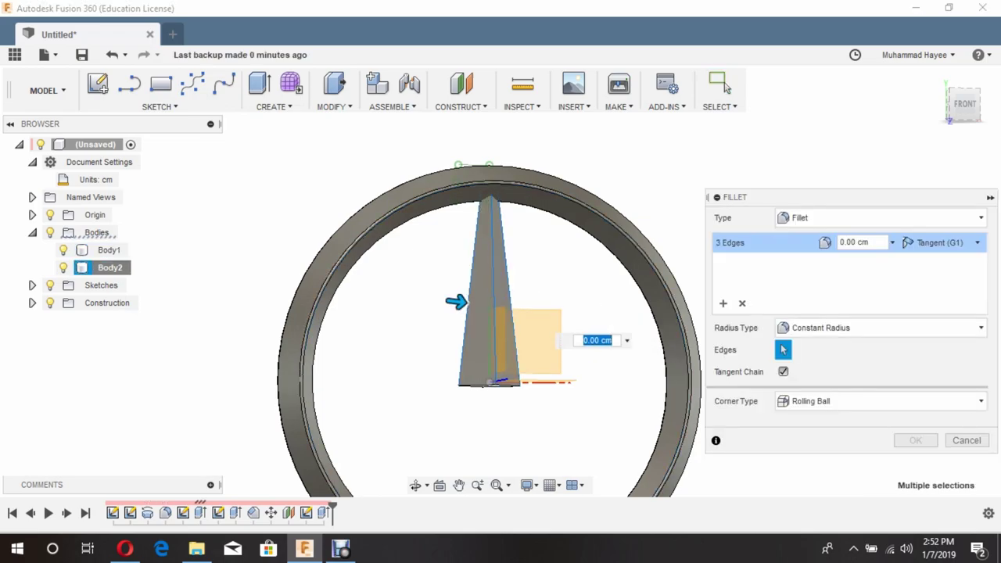
middle_click_drag(469, 352, 532, 336, "shift")
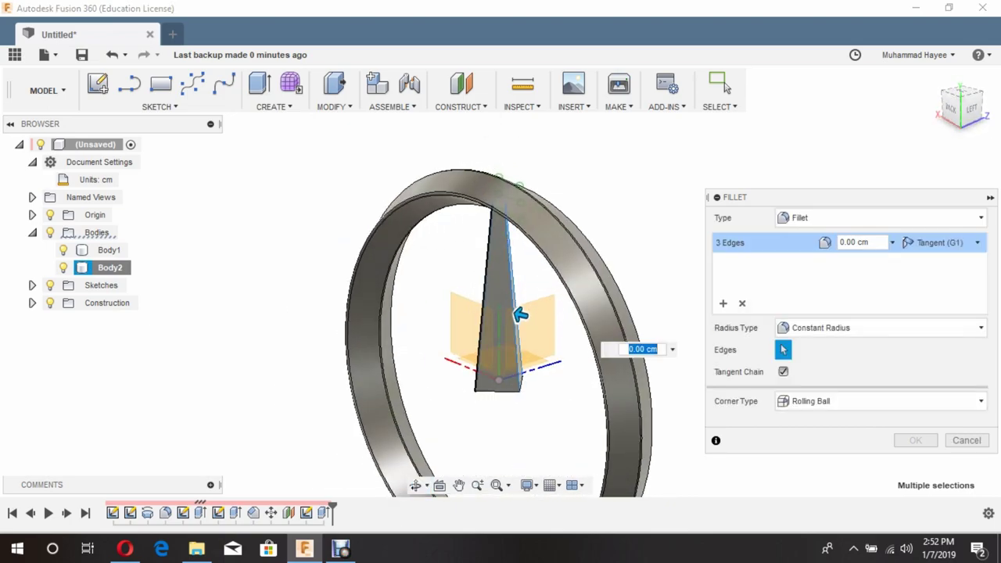
left_click(477, 281)
type("0.05")
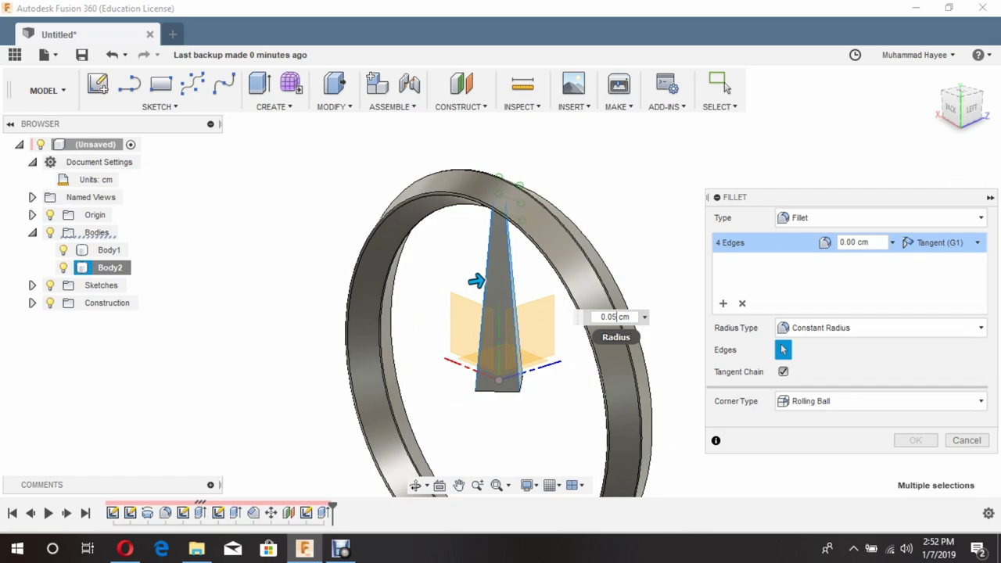
key("Return")
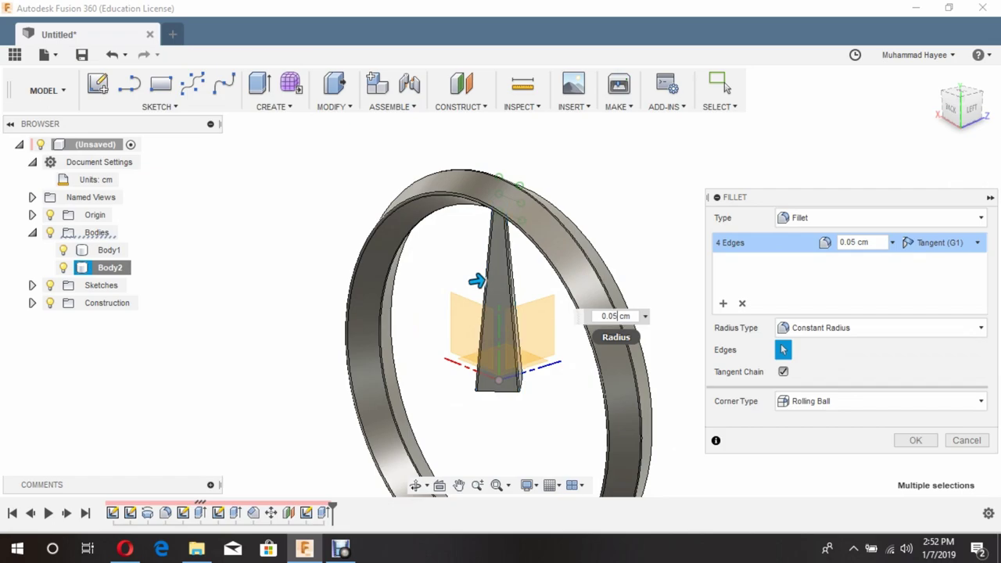
type("1")
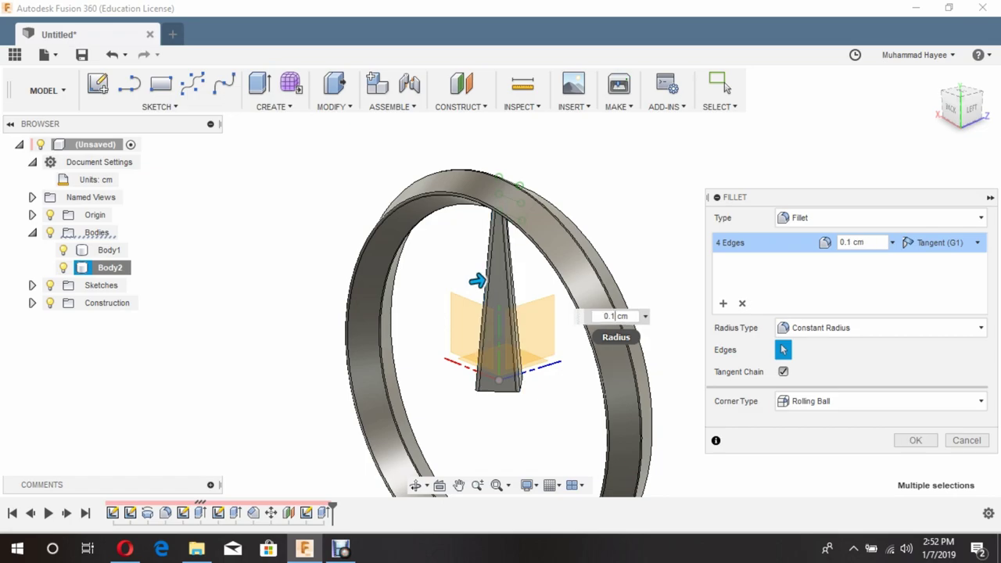
type(".05")
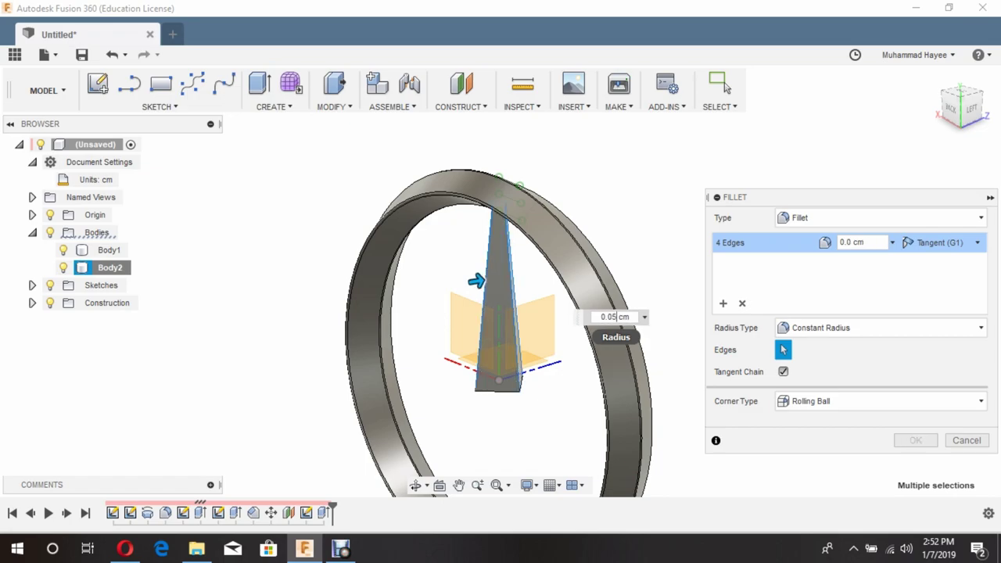
key("Return")
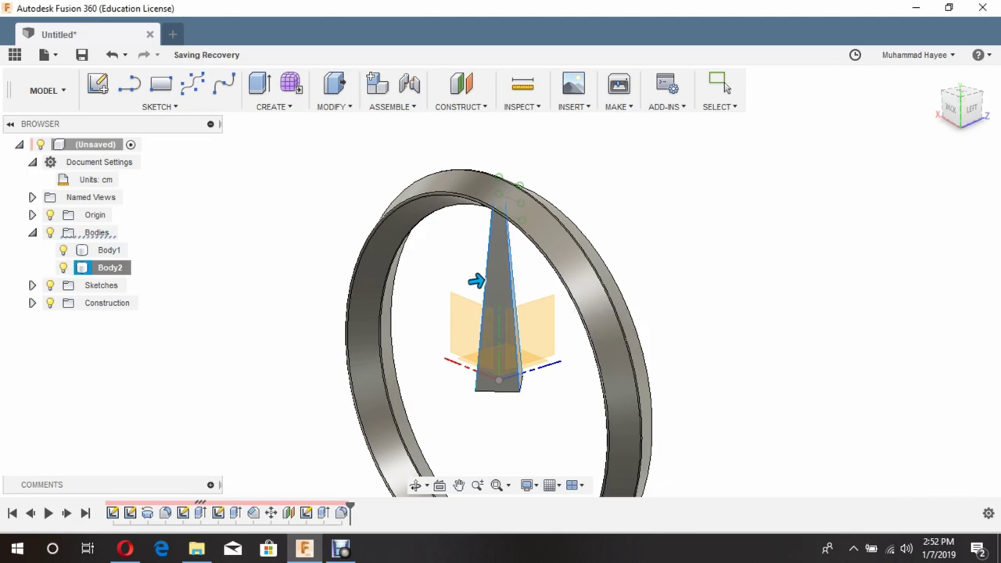
key("Escape")
left_click(427, 485)
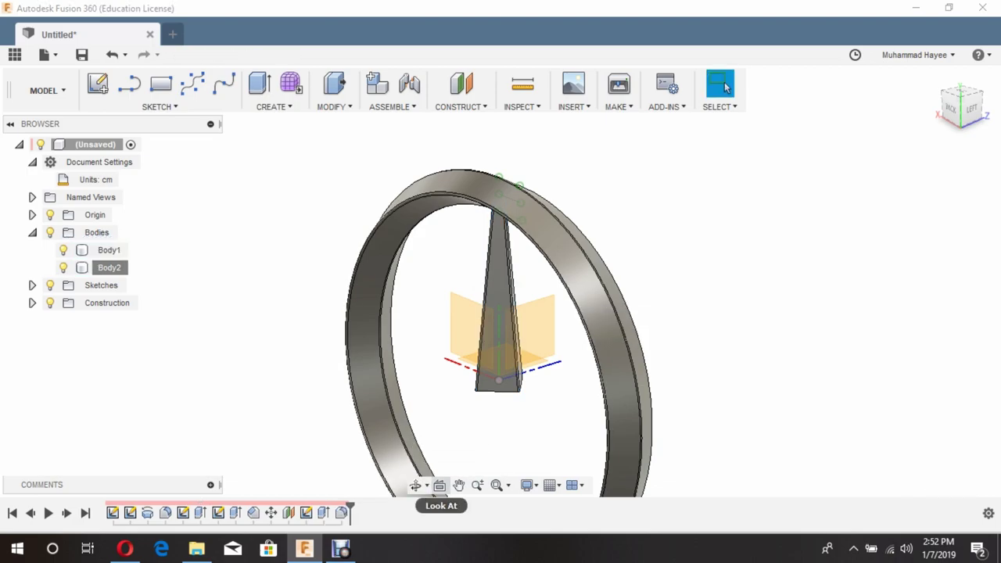
Circular-pattern the spike body three times around the central axis
left_click(416, 485)
mouse_move(501, 329)
left_mouse_down()
mouse_move(470, 328)
mouse_move(493, 328)
left_mouse_up()
left_click(719, 84)
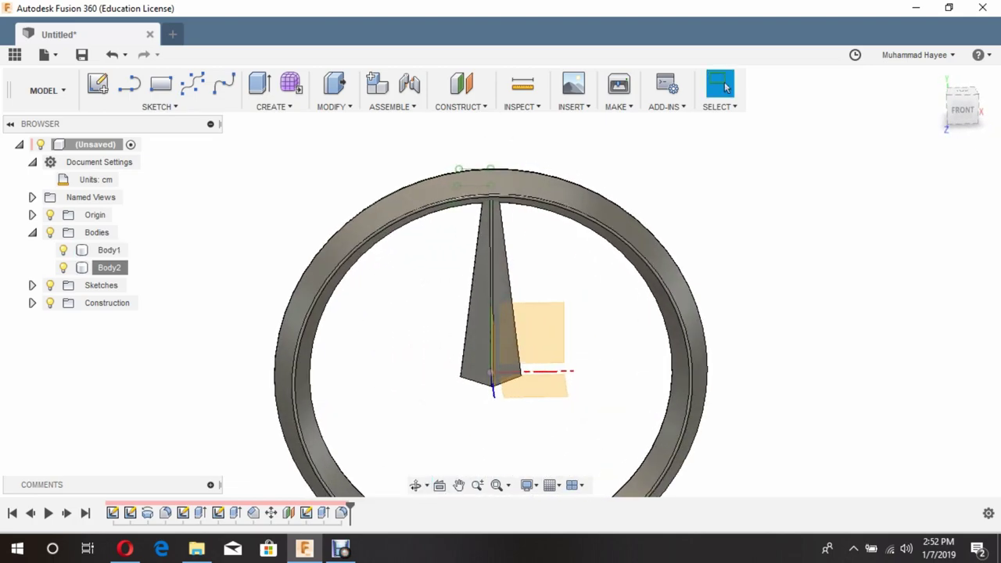
right_click(117, 267)
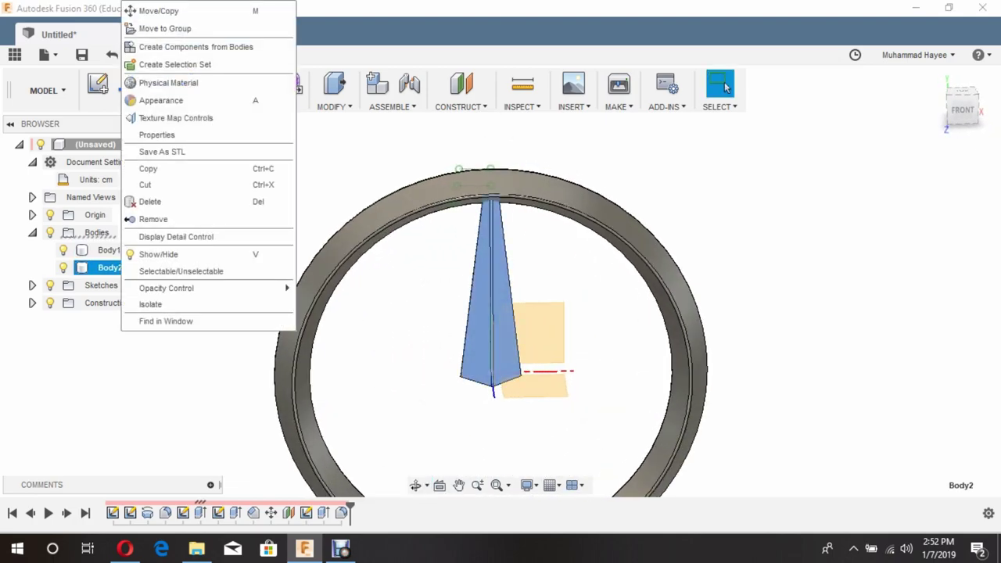
key("Escape")
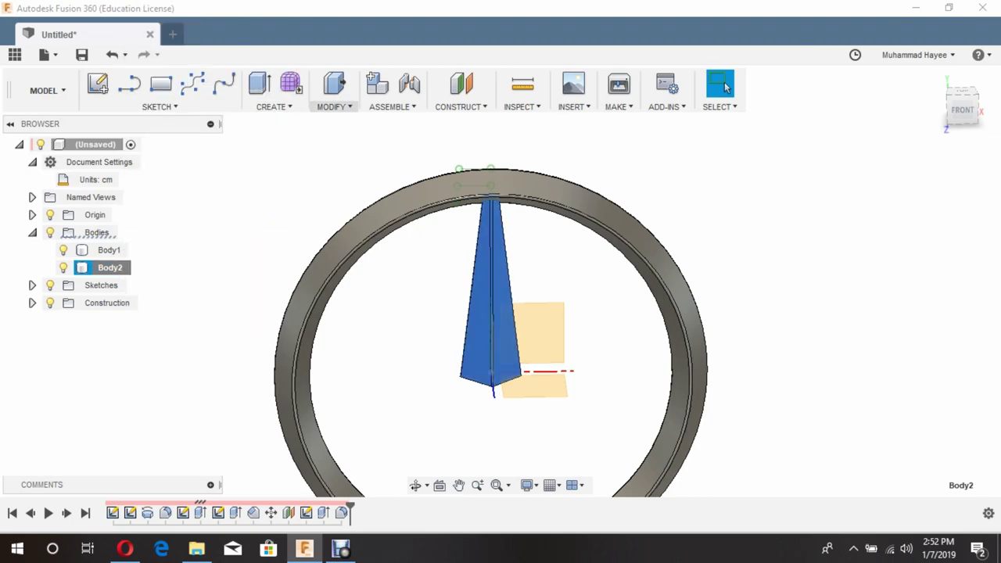
left_click(335, 107)
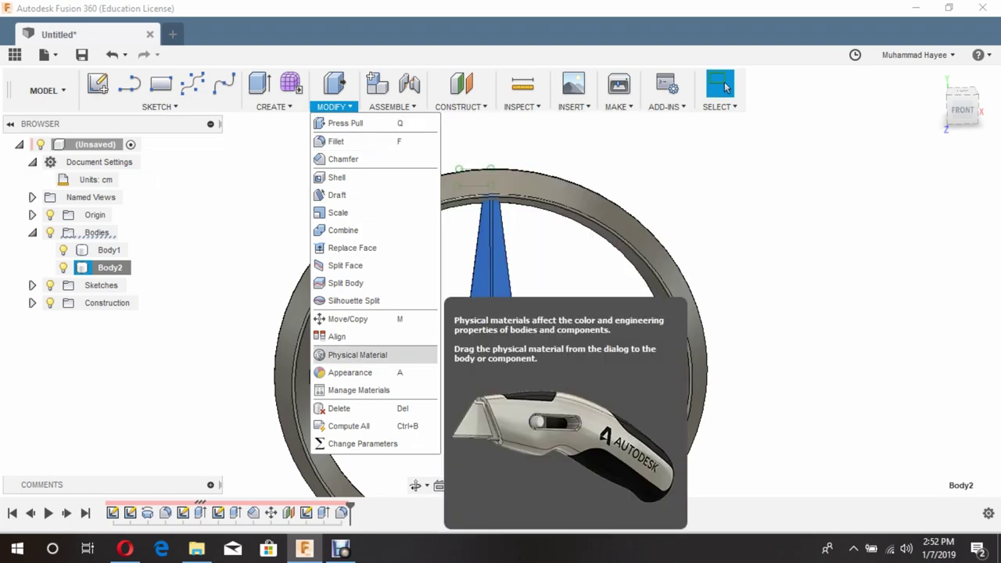
left_click(274, 106)
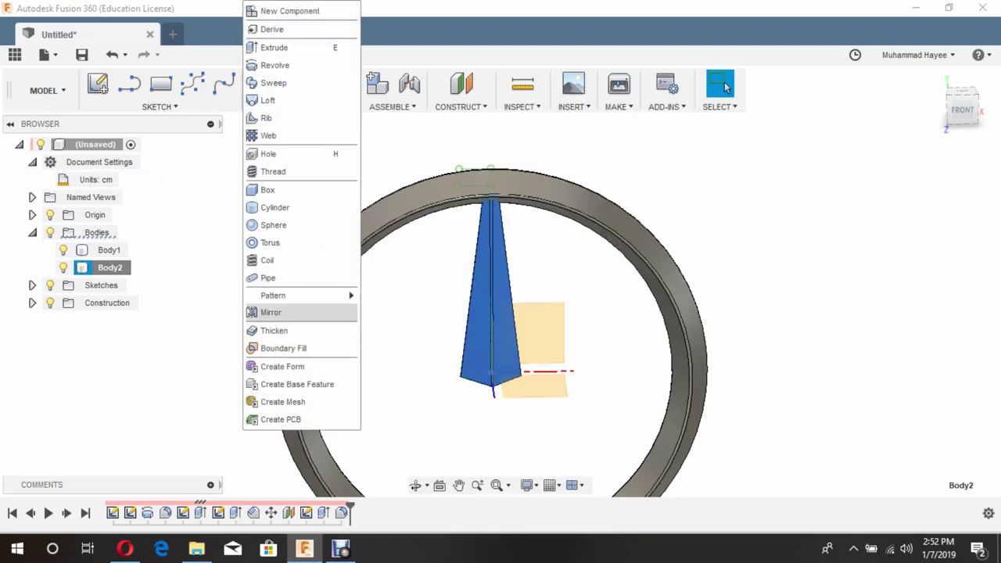
left_click(399, 316)
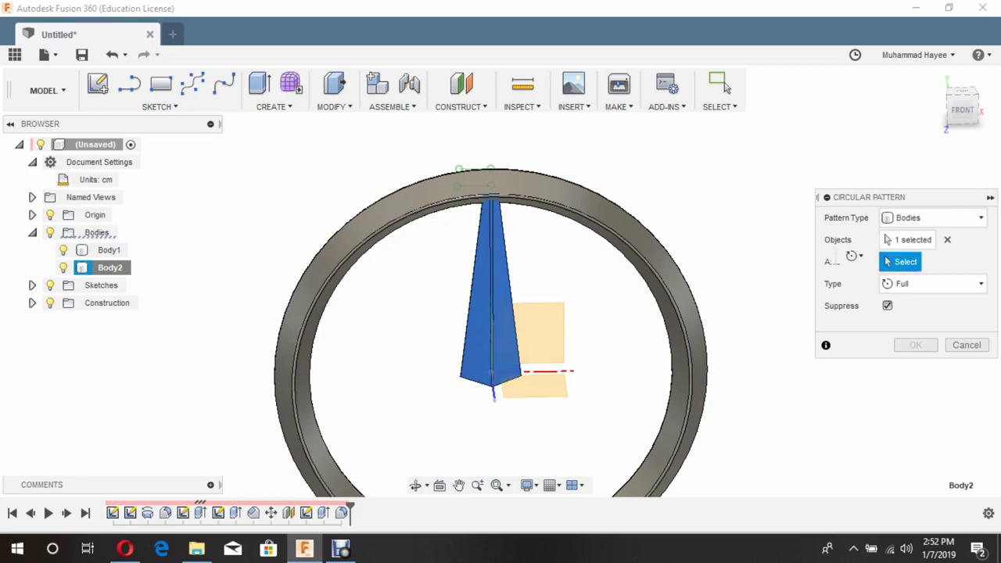
left_click(493, 391)
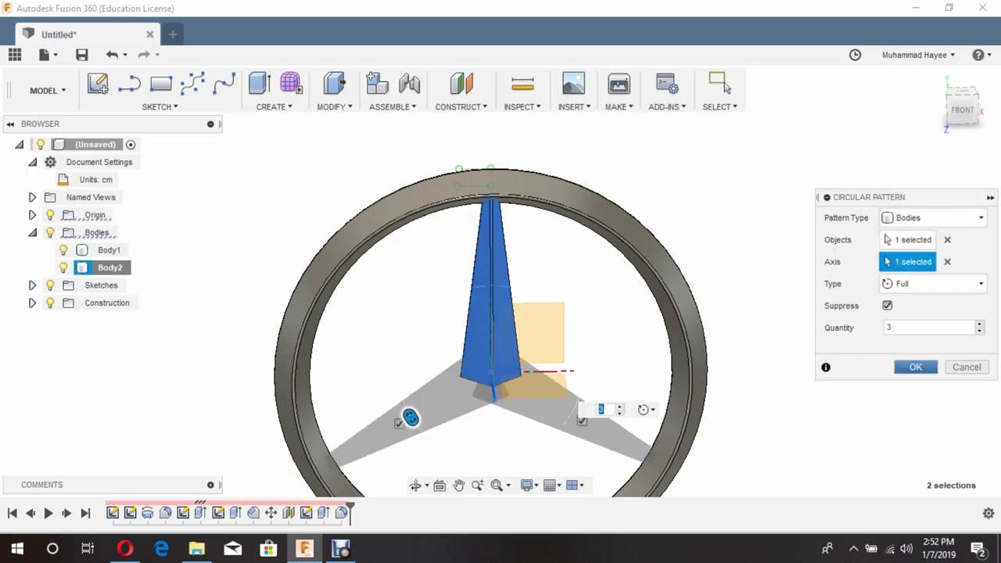
key("Return")
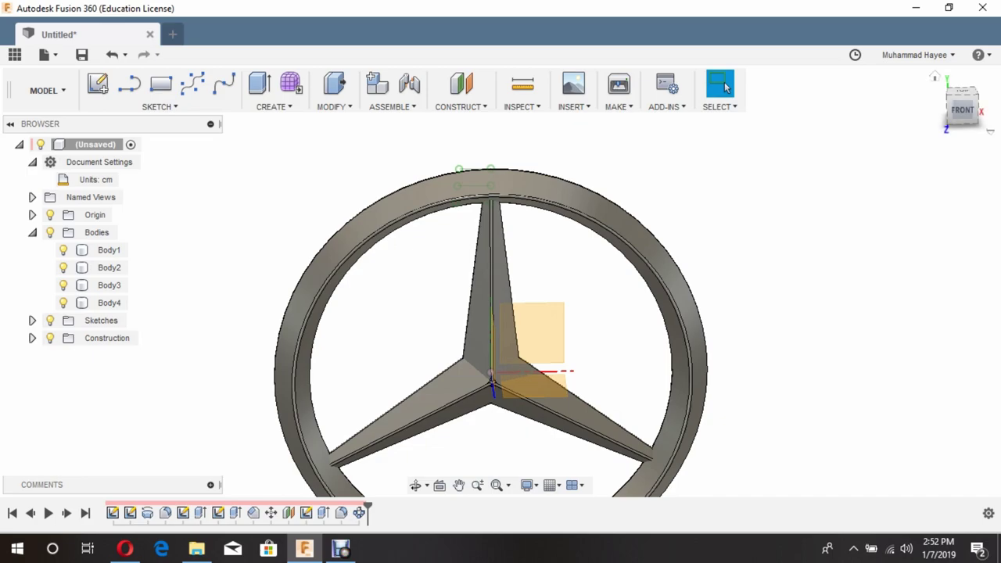
Orbit and zoom the emblem to a tilted 3D view
left_click(962, 109)
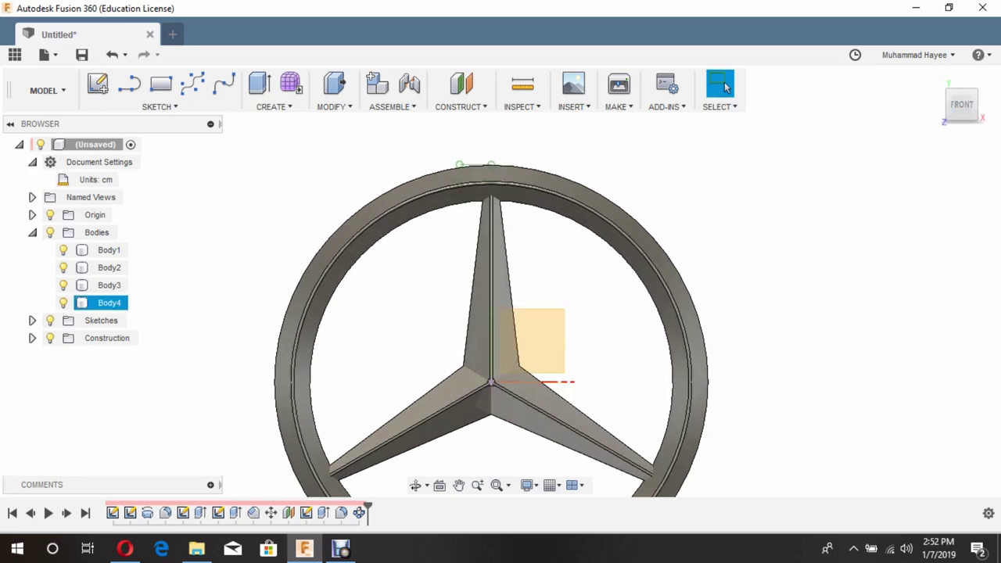
left_click(415, 485)
left_click_drag(508, 328, 453, 297)
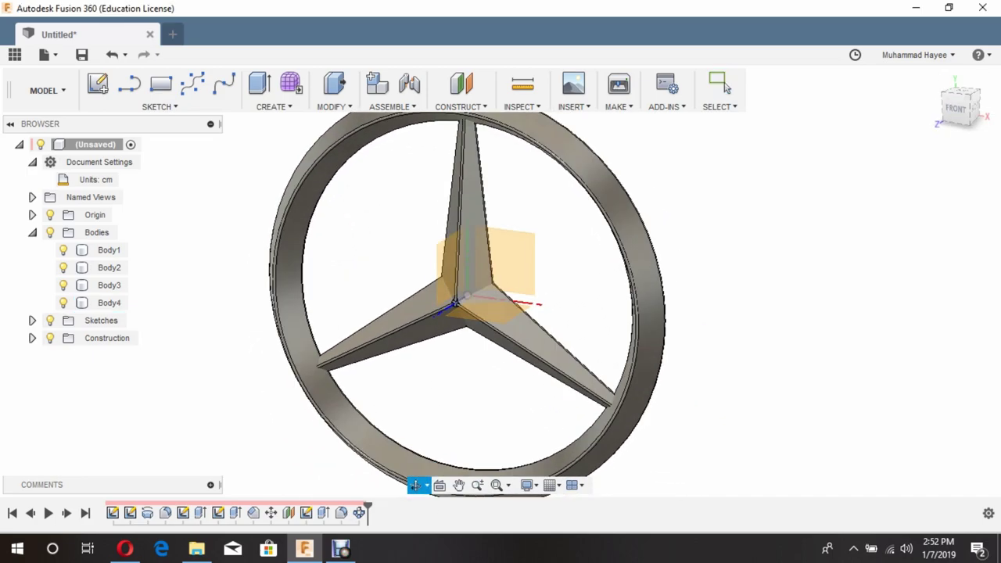
scroll(446, 295, "up", 3)
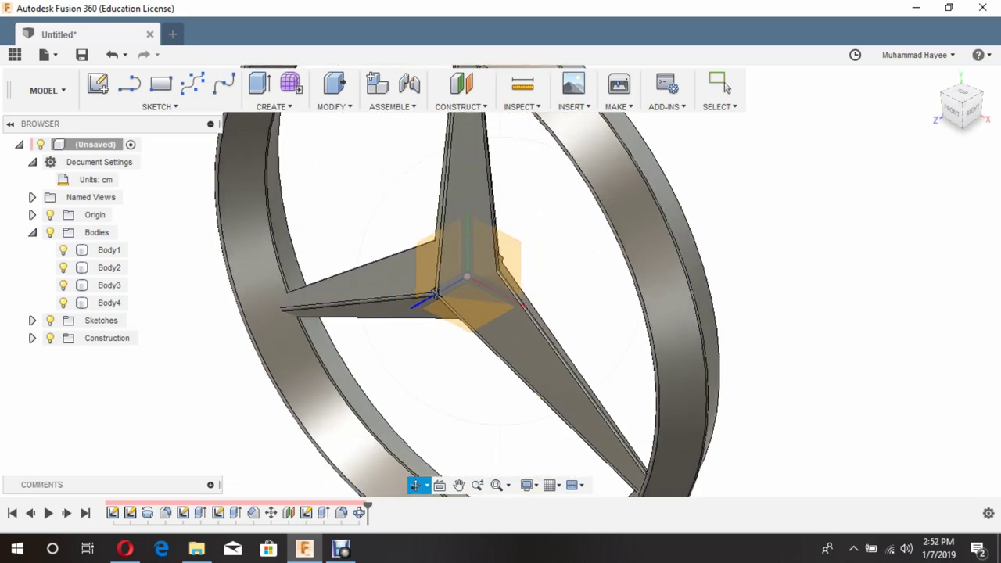
left_click(721, 86)
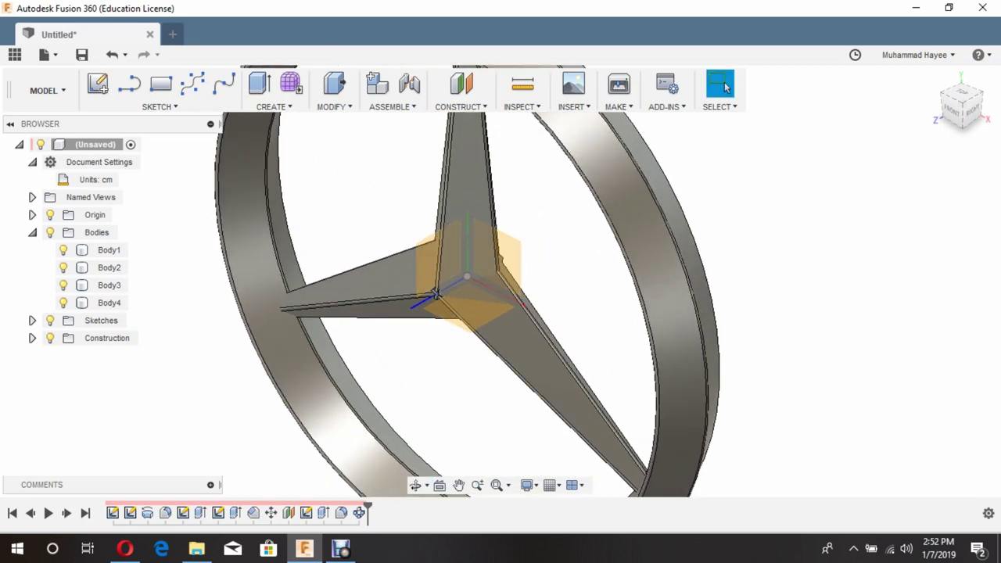
Combine-join the top and lower-right arms and ring Body1 into the left arm
left_click(334, 107)
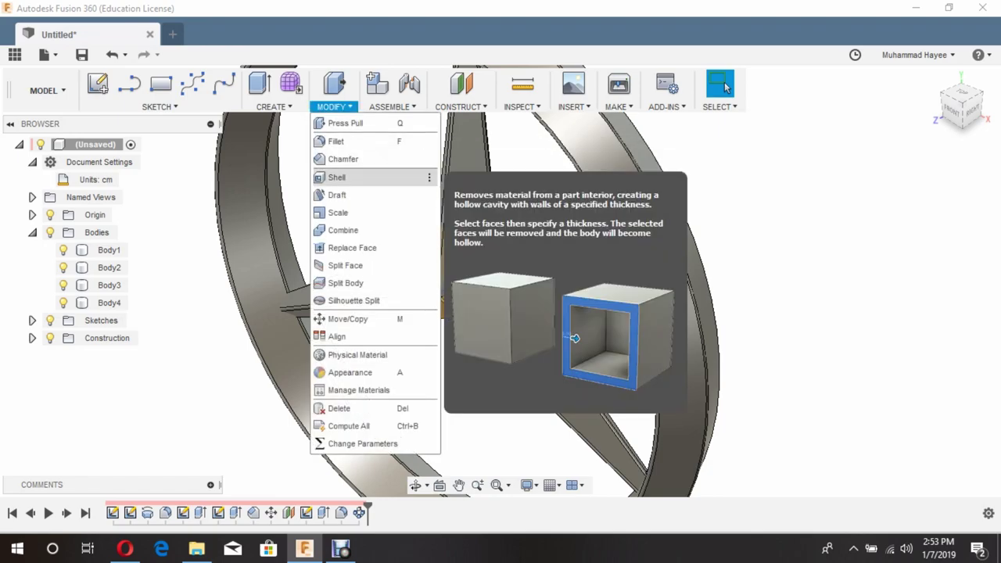
left_click(274, 107)
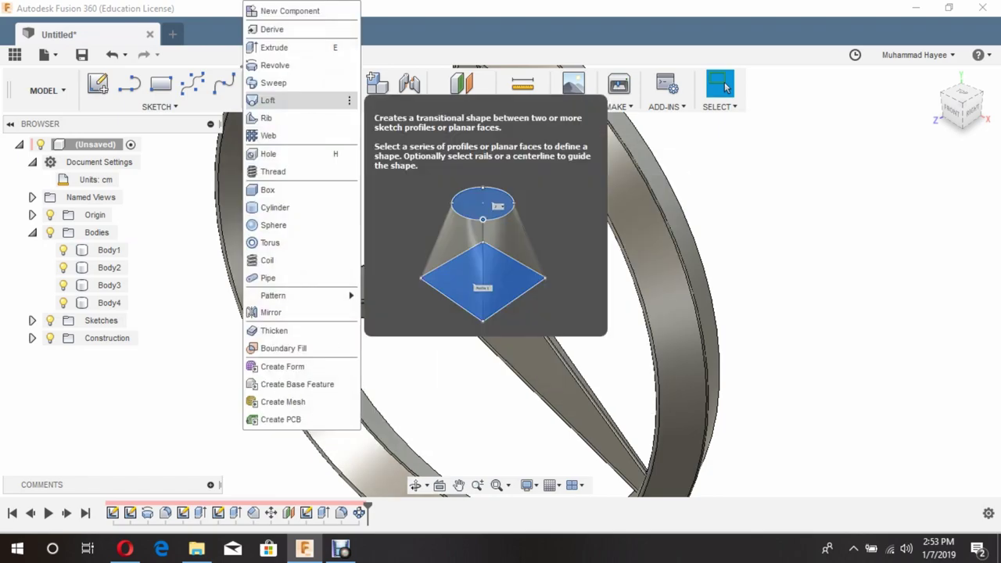
key("Escape")
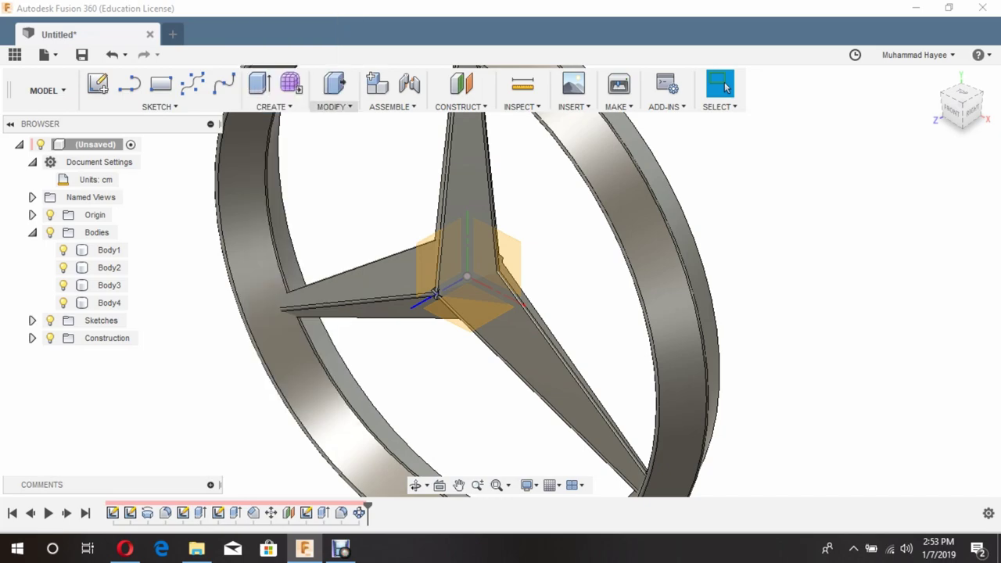
left_click(333, 107)
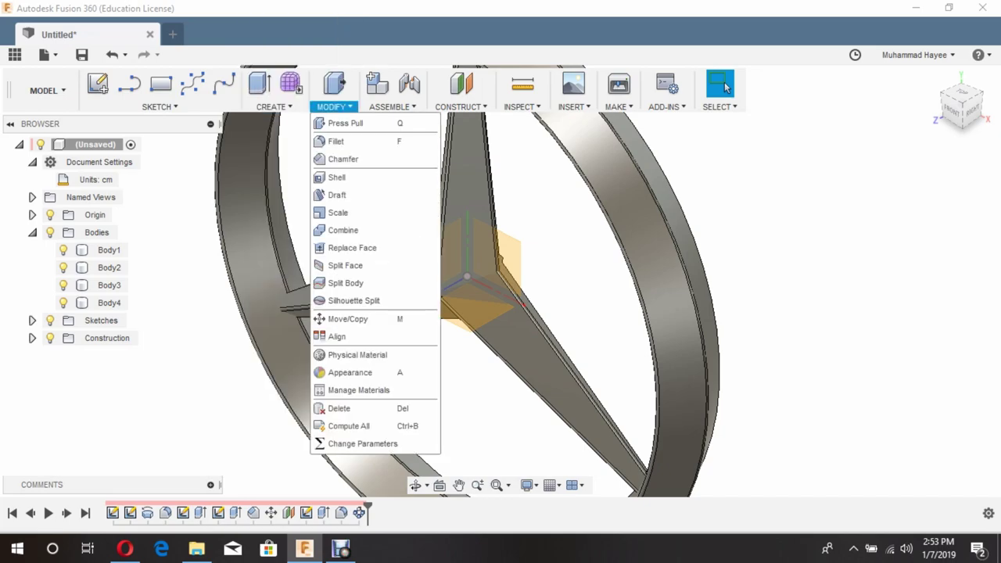
left_click(342, 230)
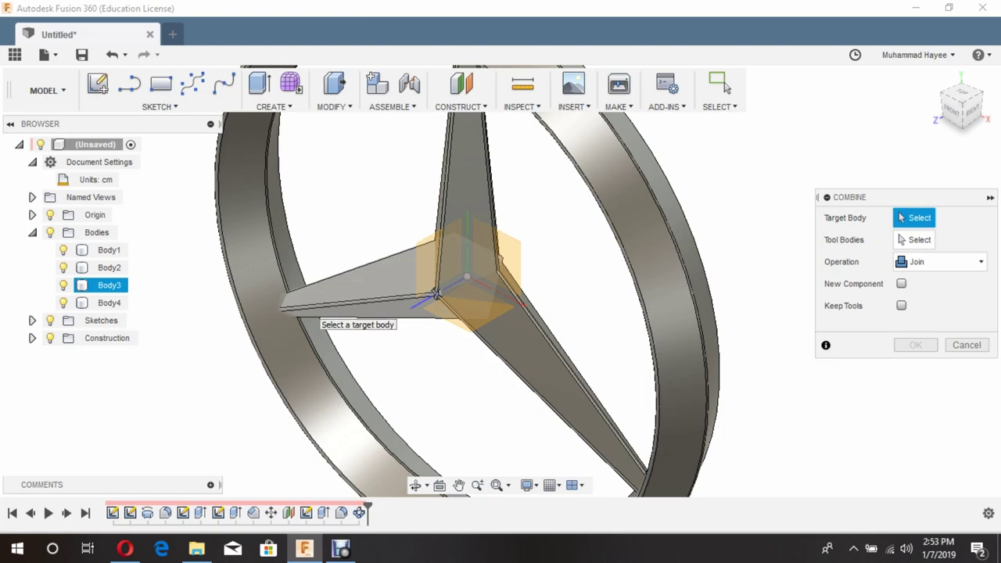
left_click(336, 295)
left_click(467, 180)
left_click(563, 391)
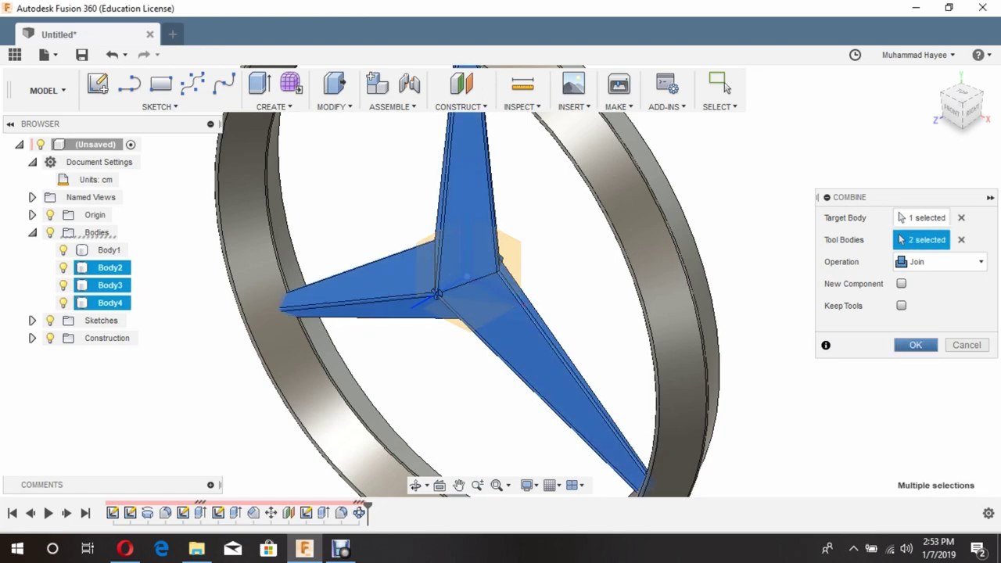
left_click(259, 297)
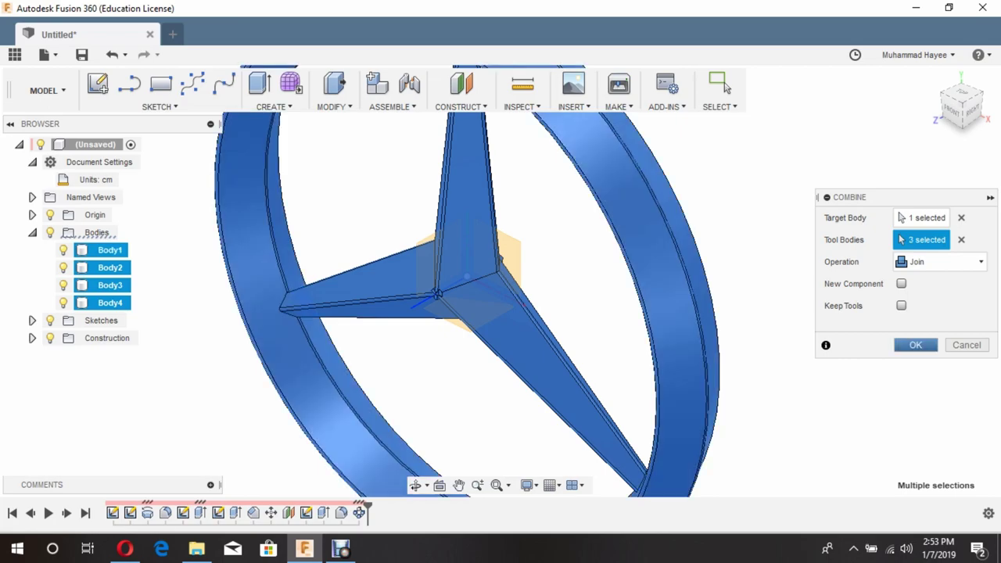
left_click(915, 345)
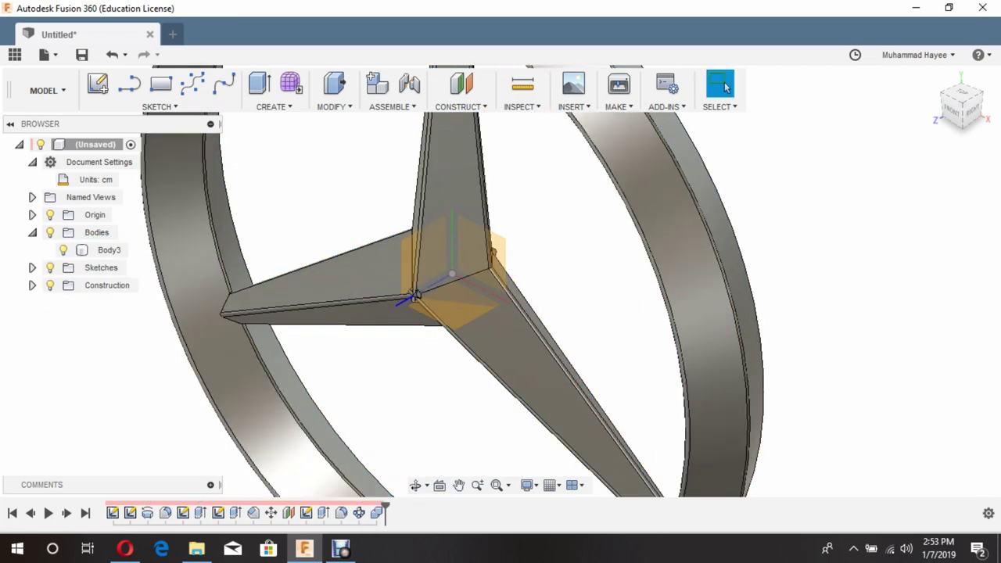
Zoom to the three-arm junction, clear the selection, and roll history back to after Extrude3
scroll(413, 296, "up", 1)
scroll(402, 290, "up", 2)
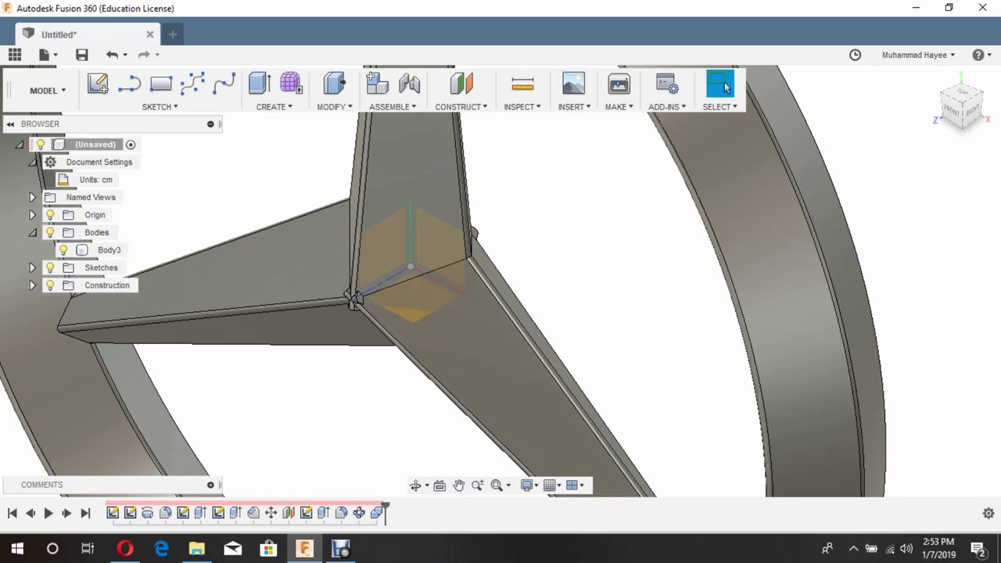
middle_click_drag(501, 313, 547, 297, "shift")
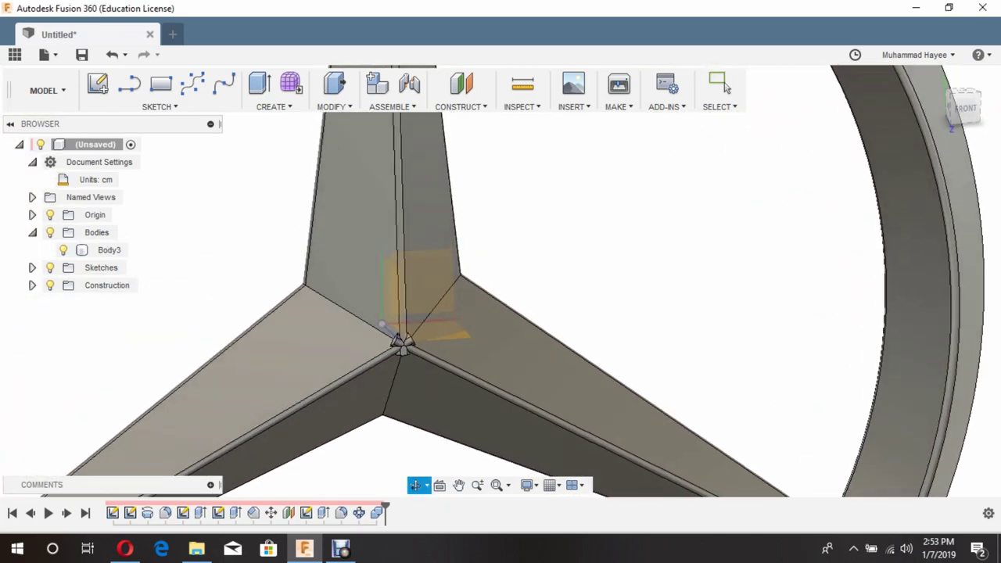
mouse_move(389, 328)
middle_mouse_down()
mouse_move(548, 282)
mouse_move(726, 88)
middle_mouse_up()
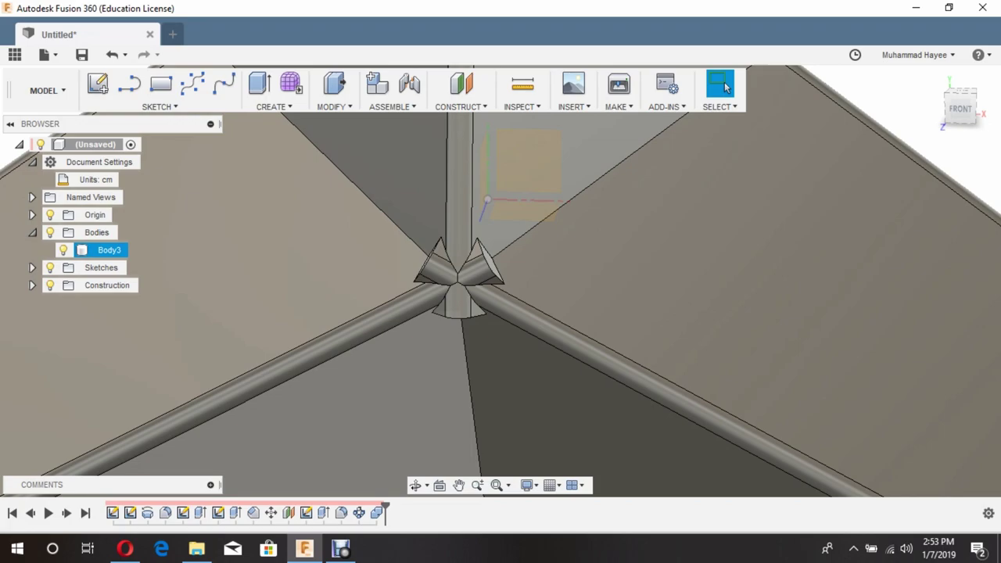
key("Escape")
left_click_drag(384, 509, 333, 508)
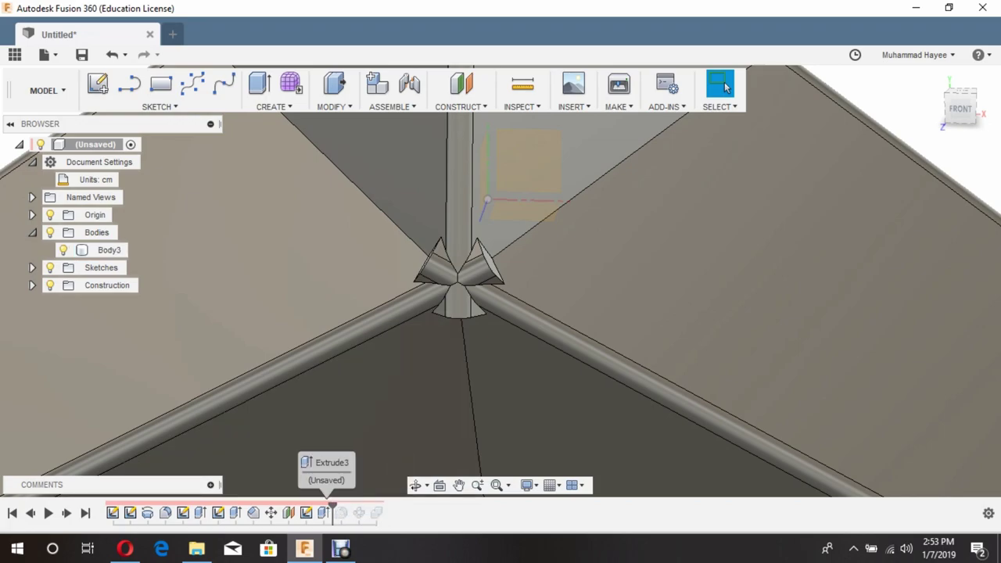
Roll the timeline back to Sketch5 and select its profile in the browser
left_click_drag(332, 508, 315, 509)
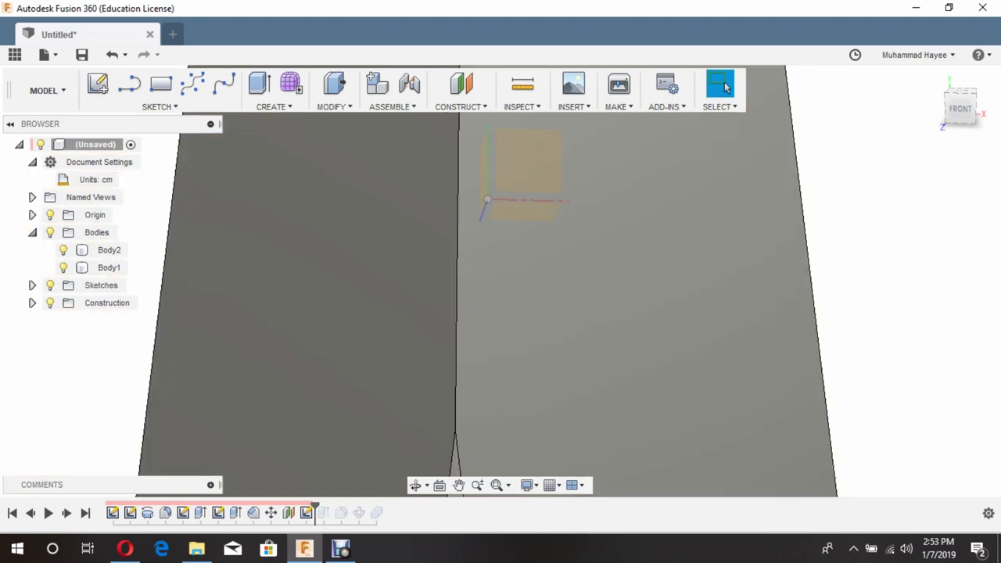
key("F6")
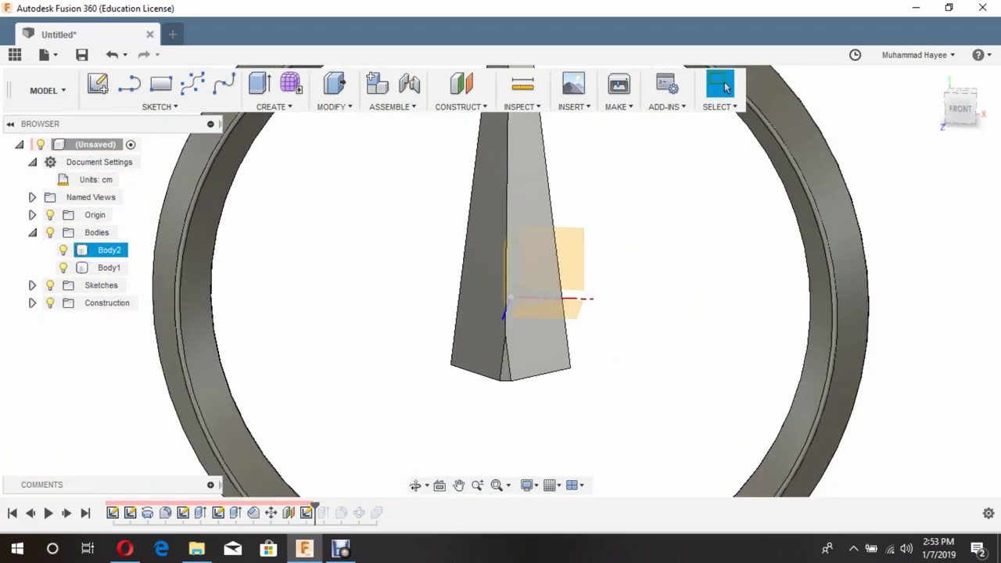
left_click_drag(315, 508, 306, 508)
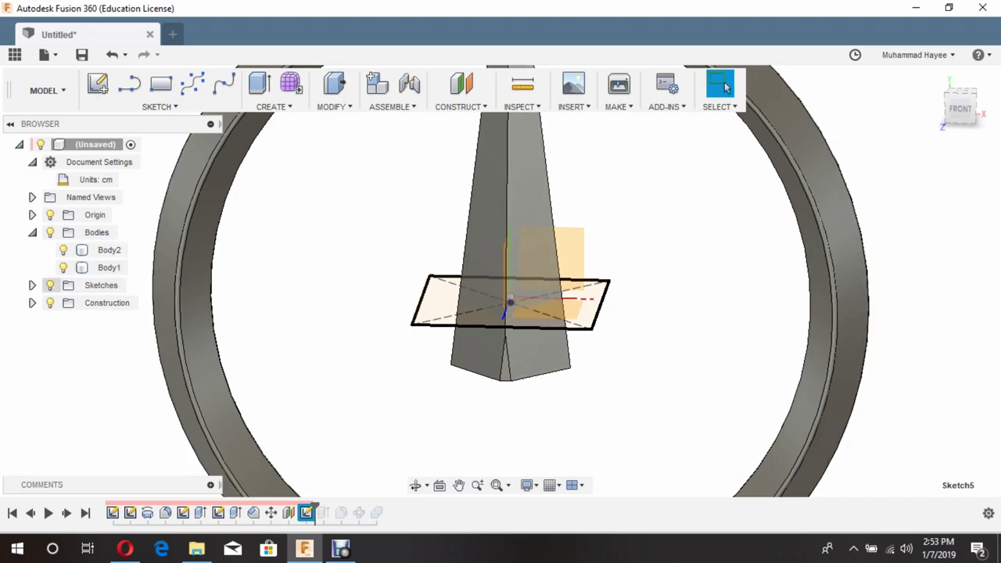
left_click(32, 284)
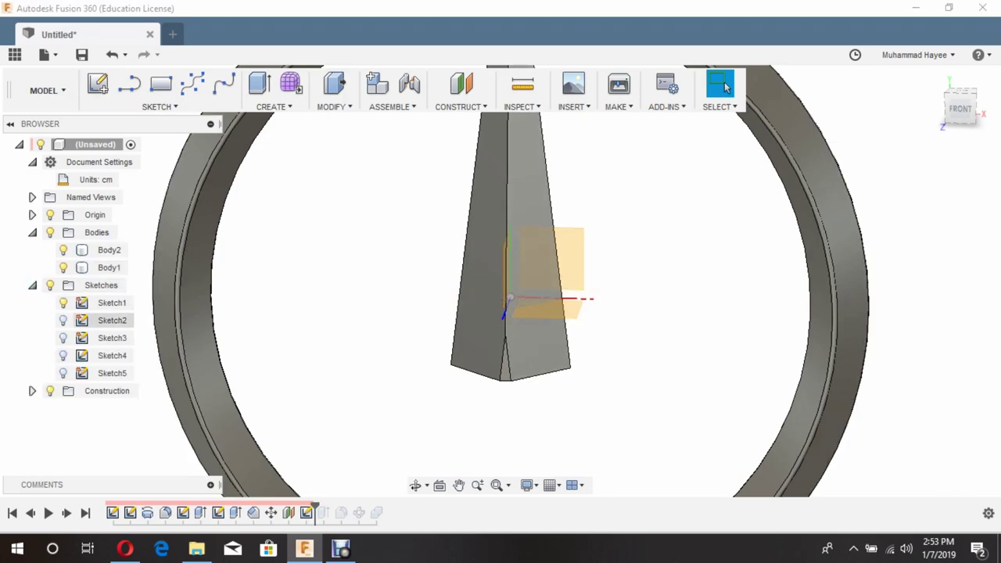
left_click(111, 373)
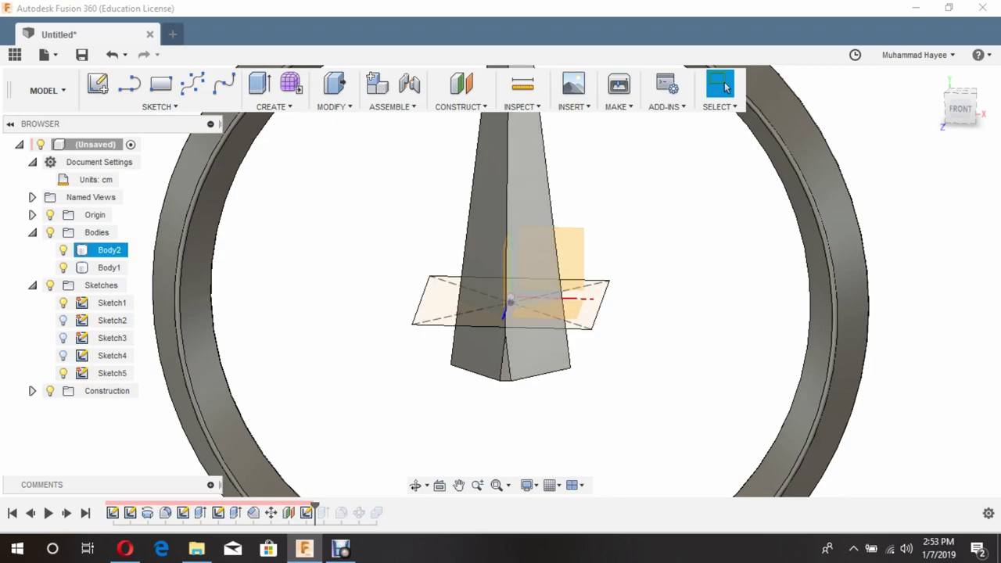
scroll(551, 250, "up", 2)
Extrude Sketch5's profile as a two-sided cut, 0.10 cm and 2.00 cm
key("e")
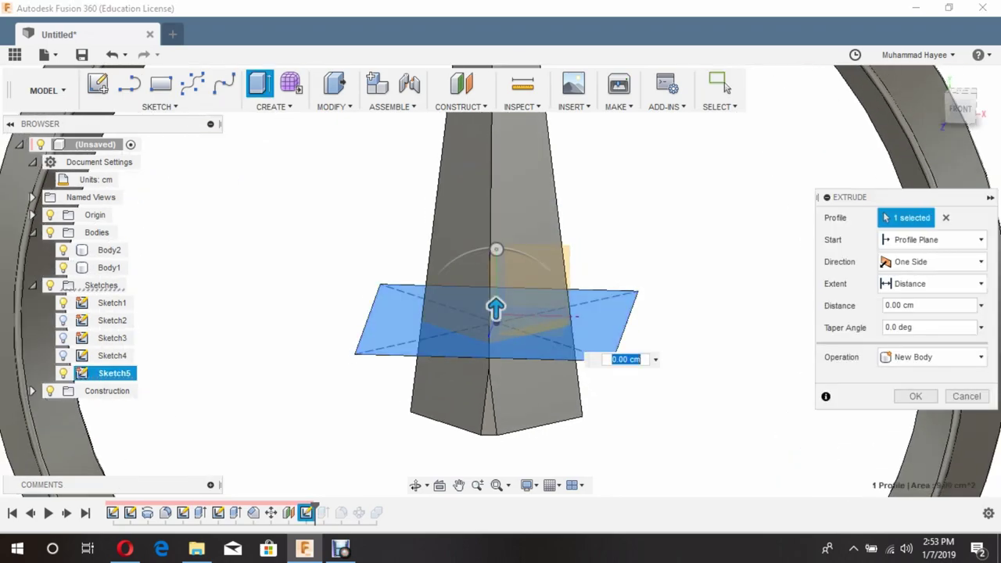
left_click(931, 261)
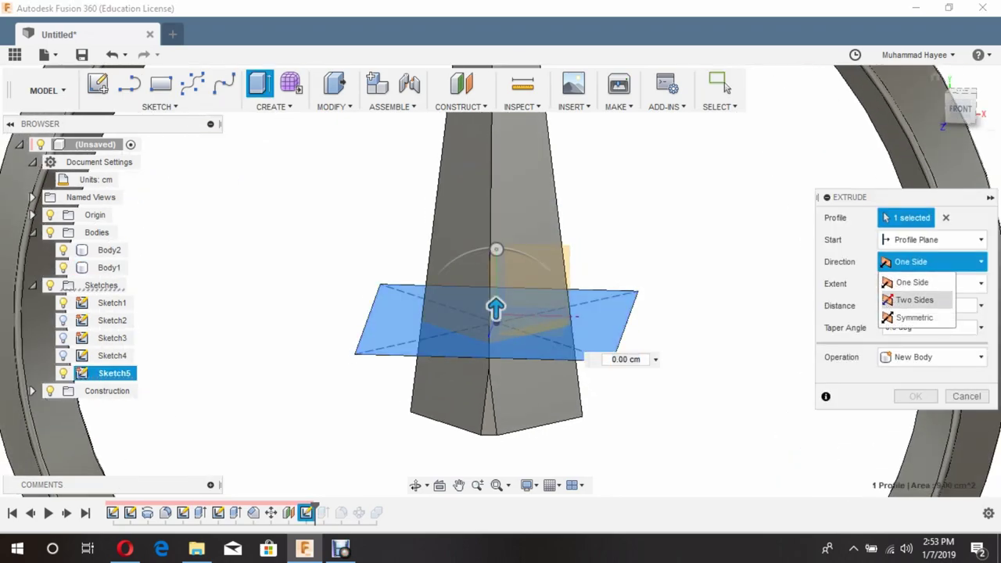
left_click(915, 295)
left_click(960, 108)
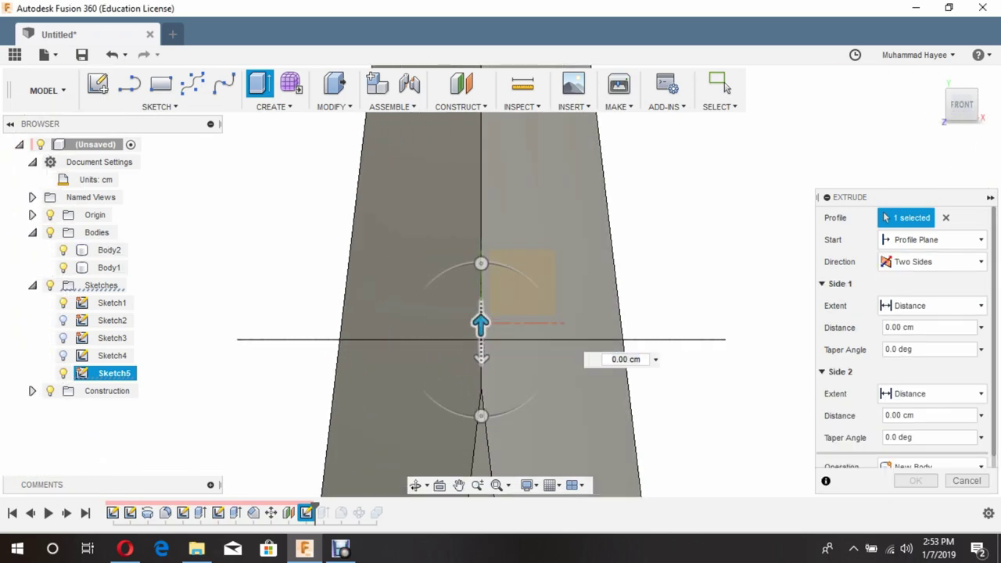
left_click_drag(480, 324, 481, 309)
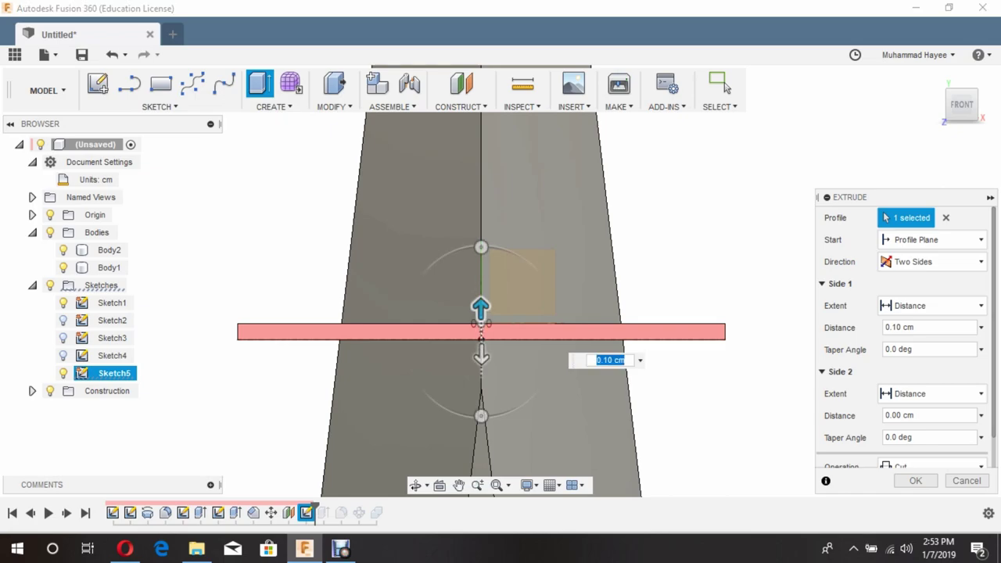
left_click_drag(480, 356, 480, 469)
scroll(480, 469, "down", 5)
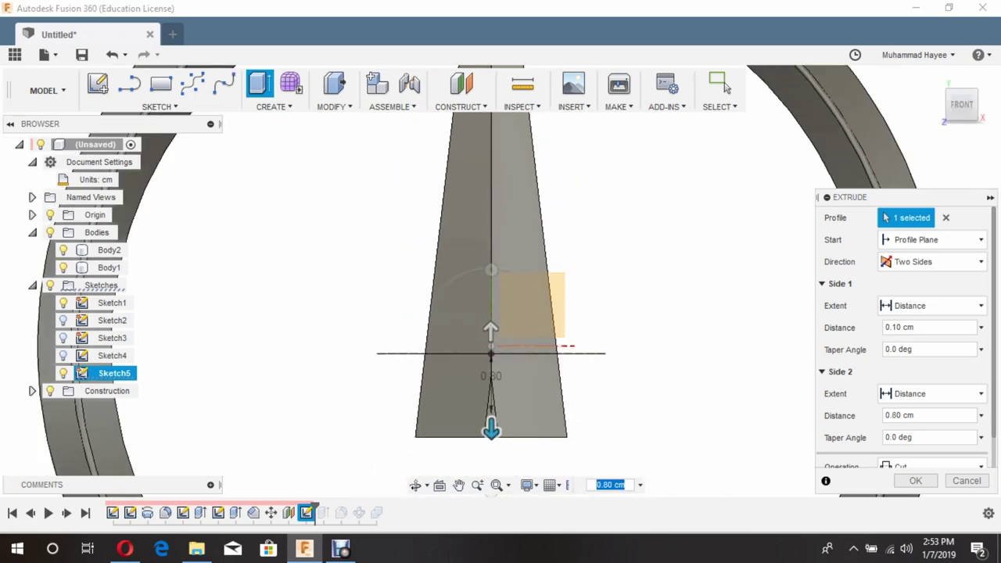
scroll(496, 367, "down", 3)
left_click_drag(493, 414, 493, 448)
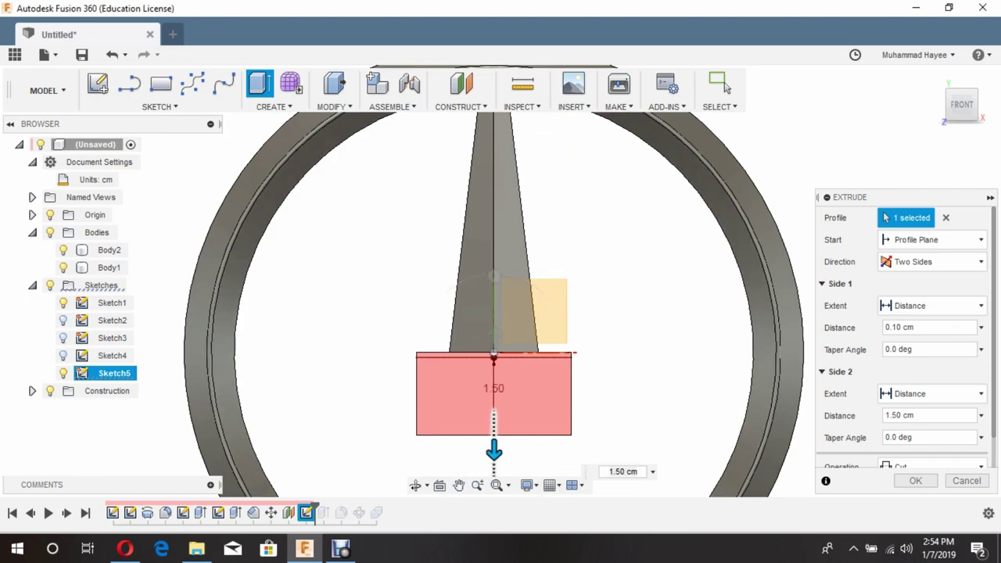
left_click_drag(494, 450, 494, 469)
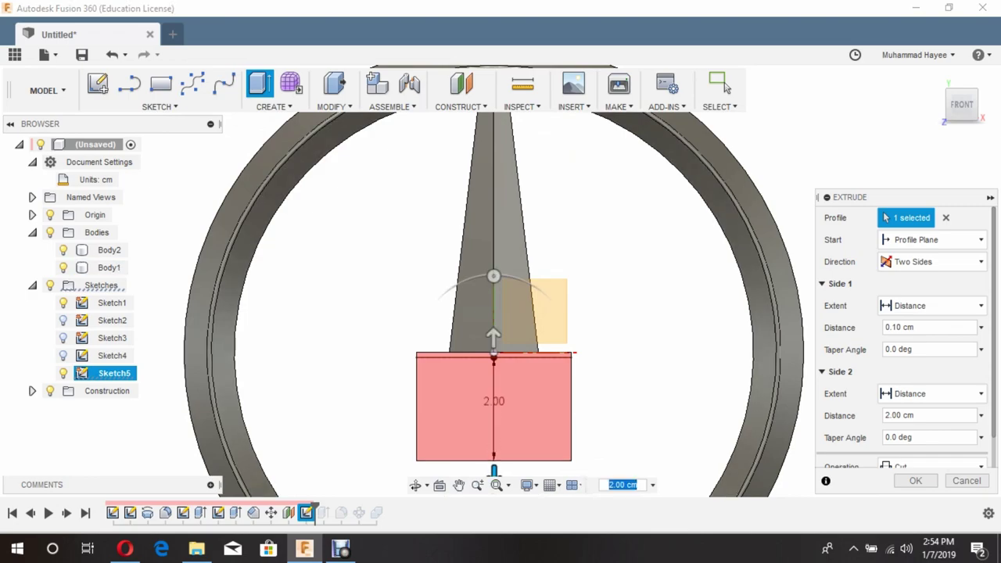
key("Return")
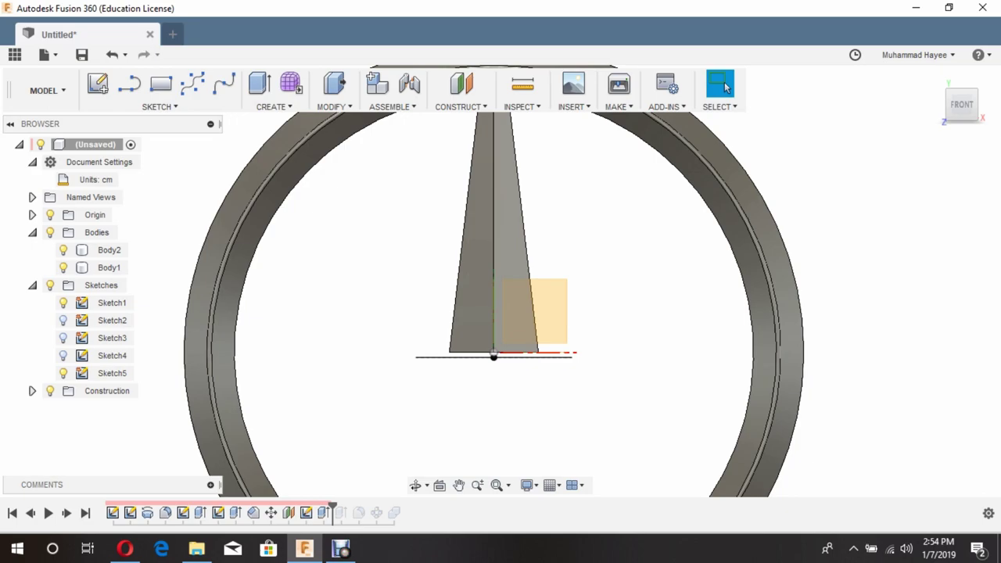
Roll history forward to the end and select the combined star body Body3
left_click_drag(333, 506, 401, 507)
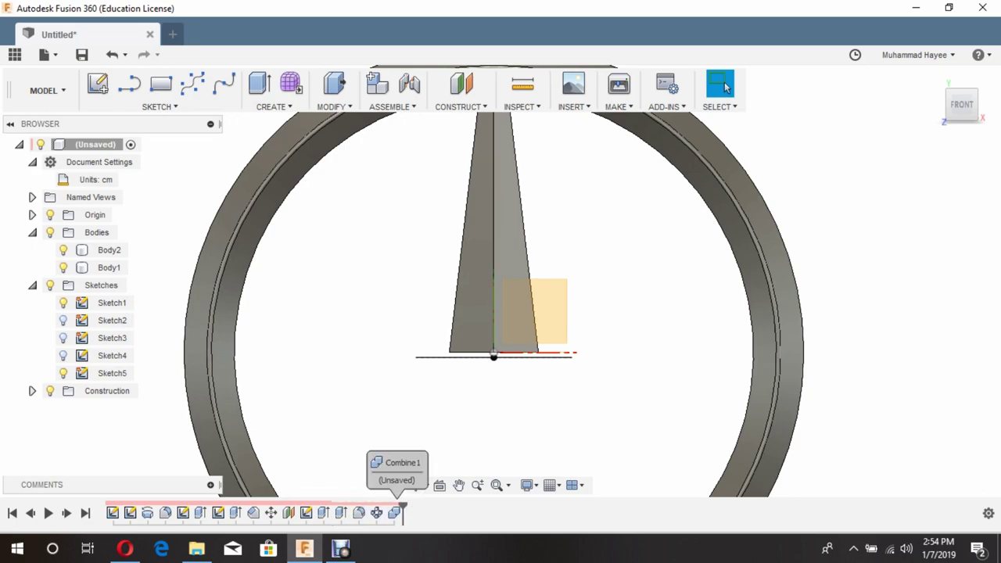
left_click(110, 250)
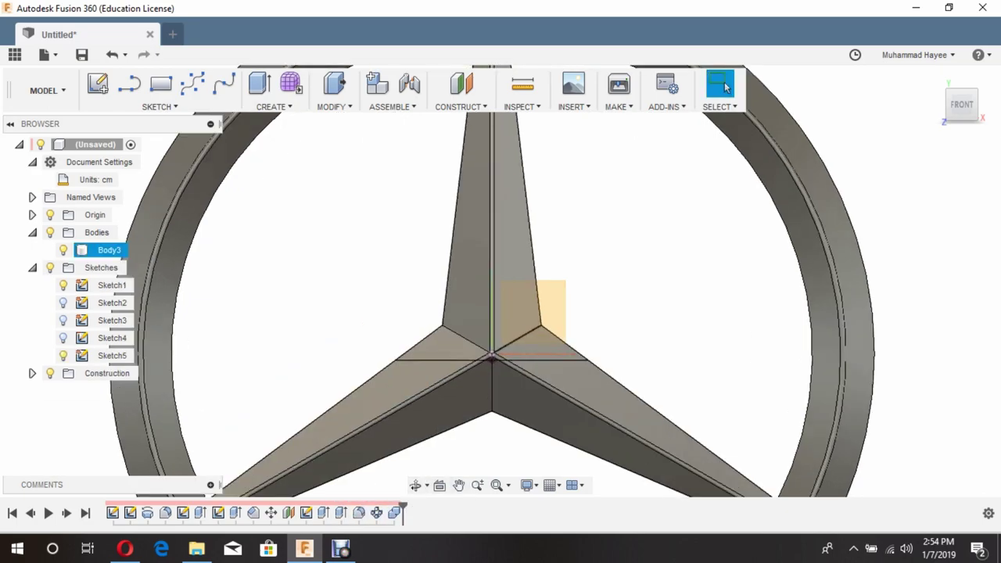
scroll(502, 350, "up", 3)
scroll(502, 350, "up", 2)
scroll(501, 352, "up", 2)
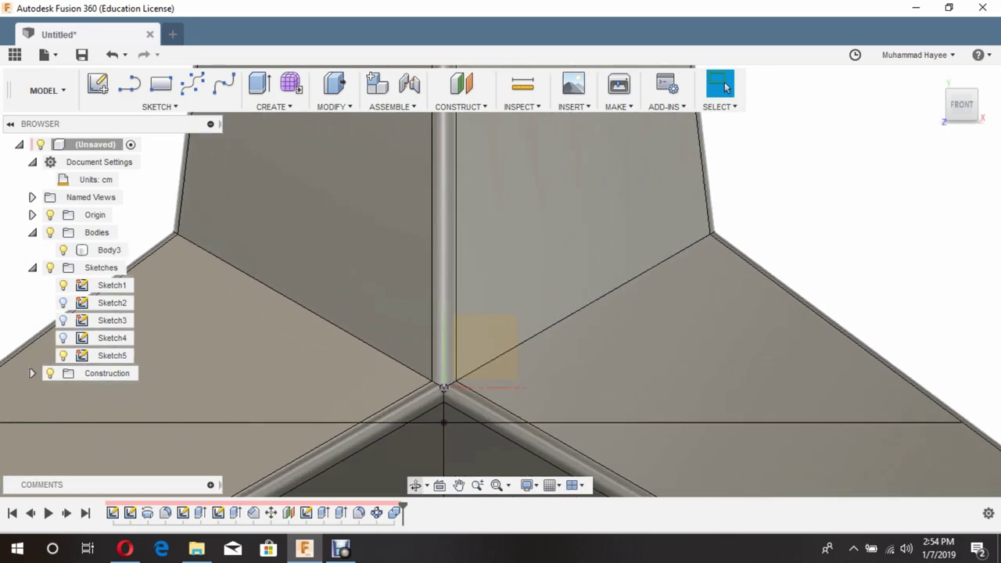
Fillet the star's first set of arm and ridge edges with a 0.05 cm radius
key("f")
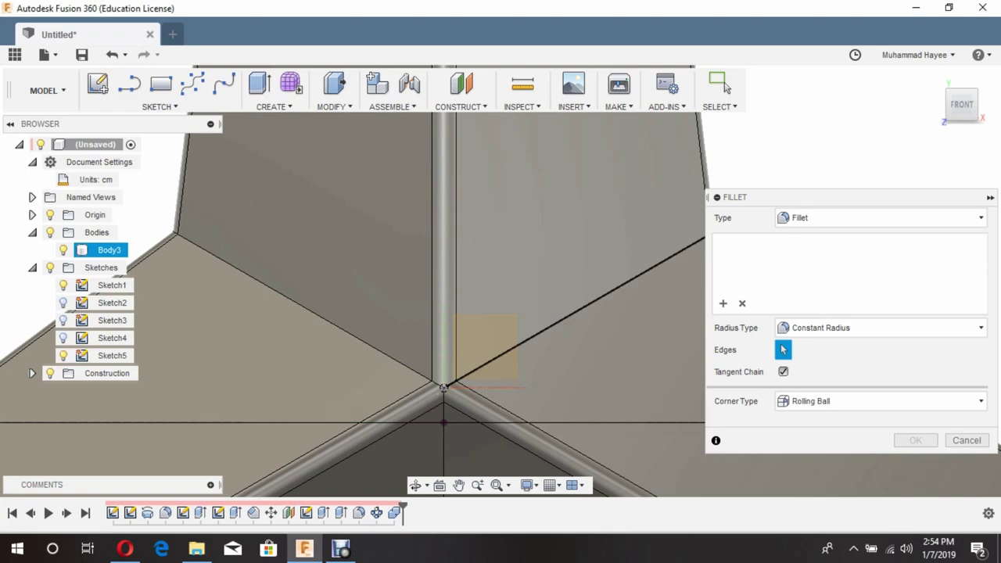
left_click(476, 366)
left_click(367, 344)
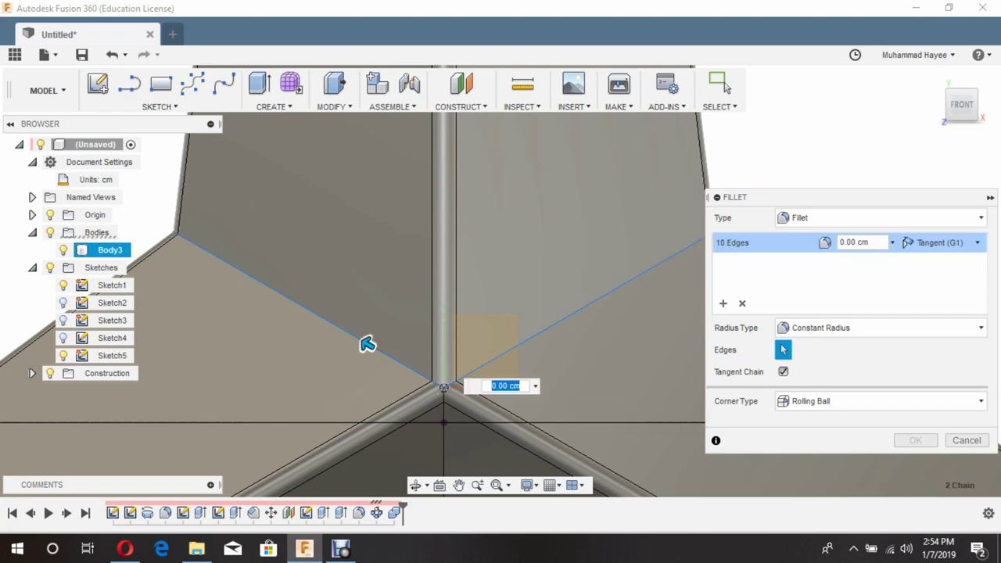
scroll(443, 459, "down", 3)
left_click(444, 459)
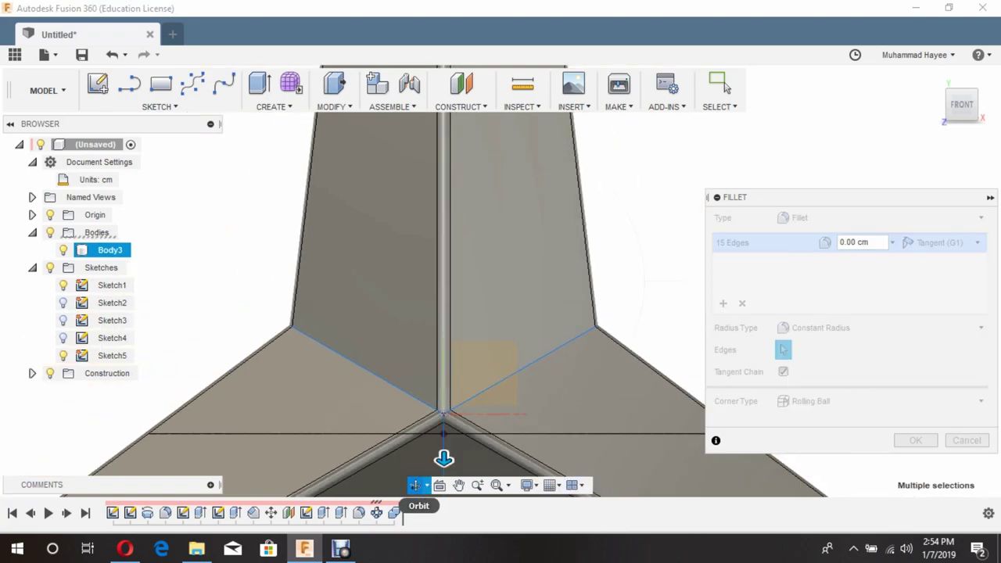
left_click_drag(444, 458, 591, 367)
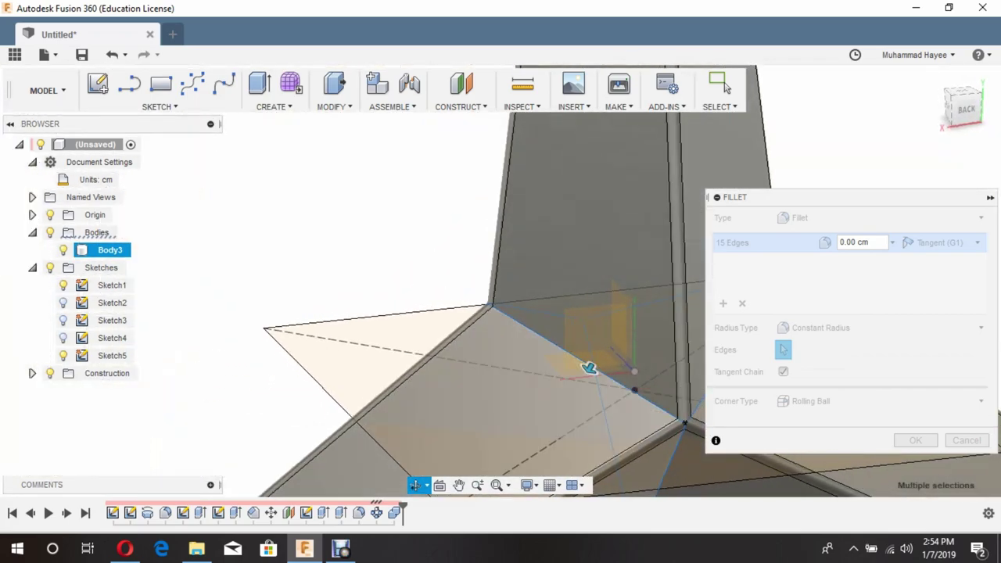
middle_click_drag(590, 368, 521, 202)
type("0.05")
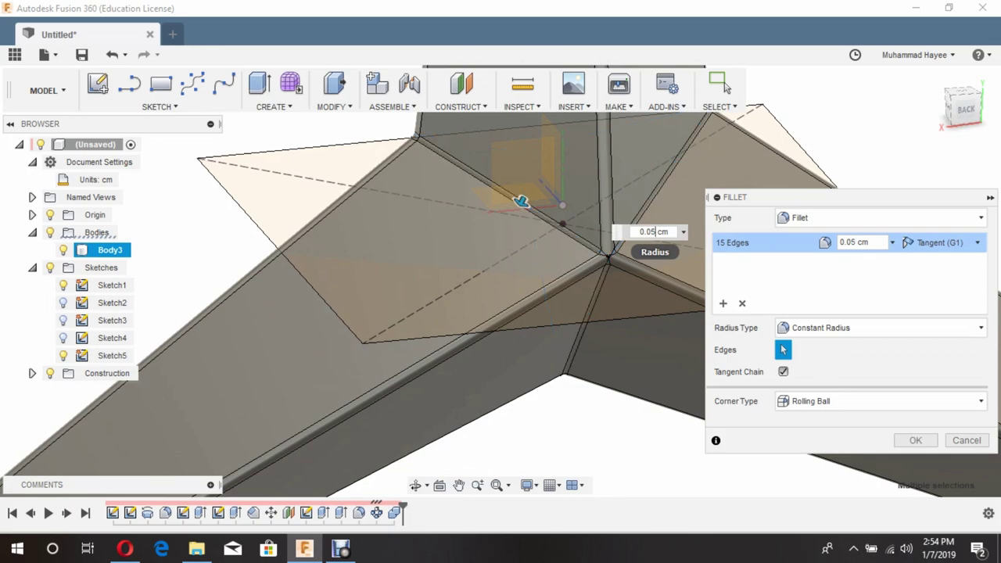
key("Return")
scroll(587, 214, "down", 5)
scroll(588, 214, "down", 5)
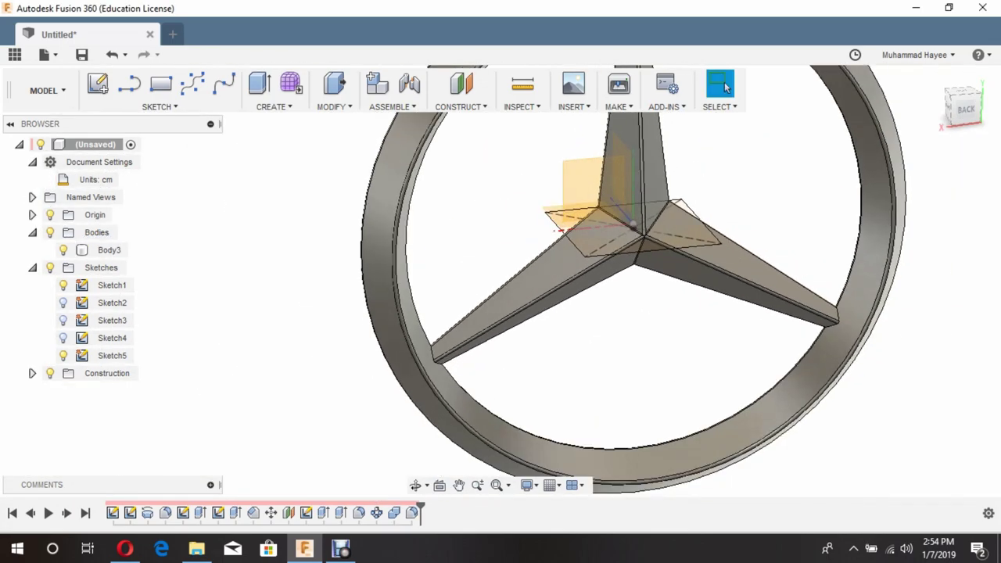
scroll(438, 360, "up", 3)
scroll(438, 360, "up", 2)
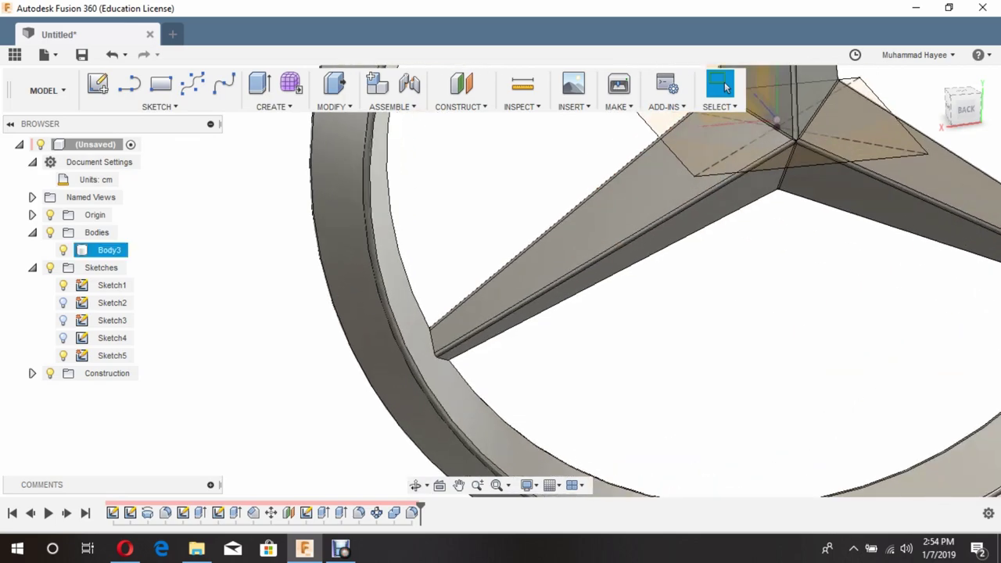
Fillet the edges of all three star arms at 0.05 cm, 36 edges in total
key("f")
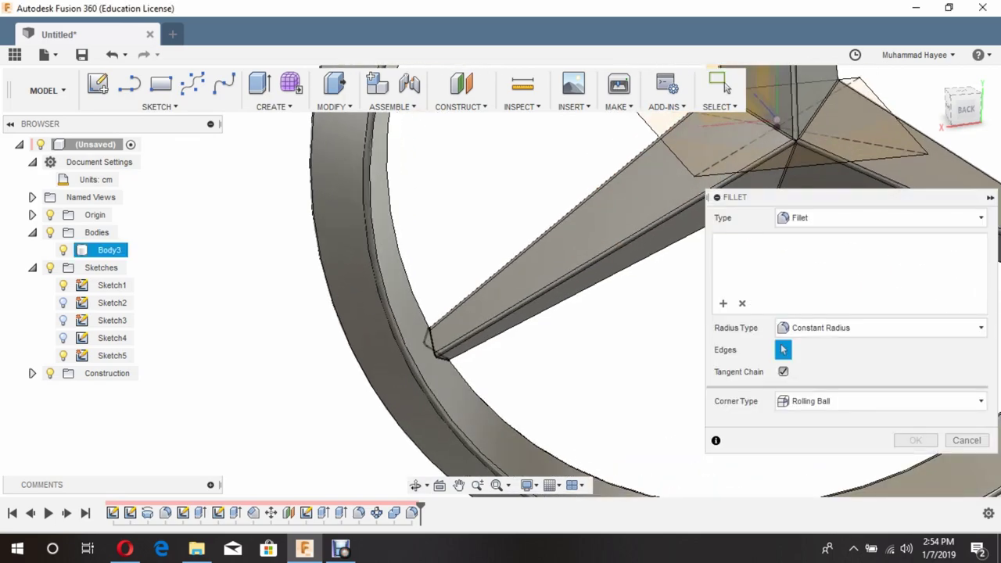
left_click(437, 346)
scroll(438, 340, "down", 3)
scroll(438, 338, "down", 3)
scroll(391, 407, "up", 2)
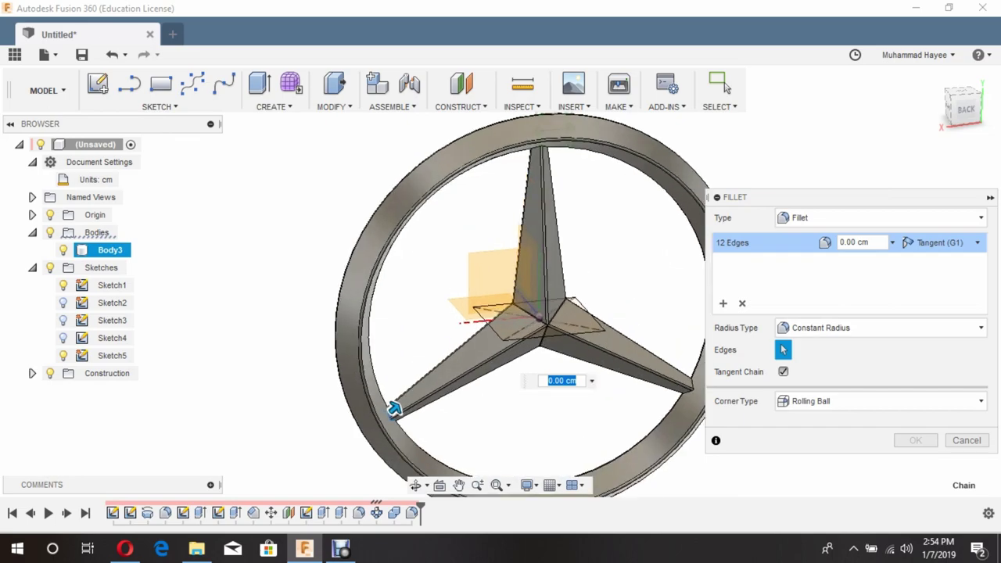
scroll(391, 407, "up", 2)
left_click(541, 150)
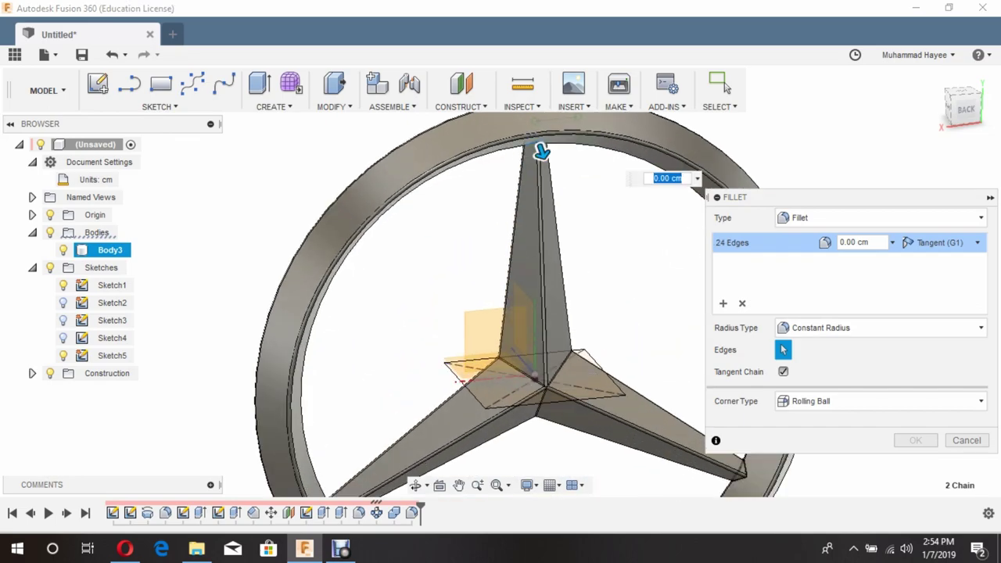
left_click(743, 464)
type("0.05")
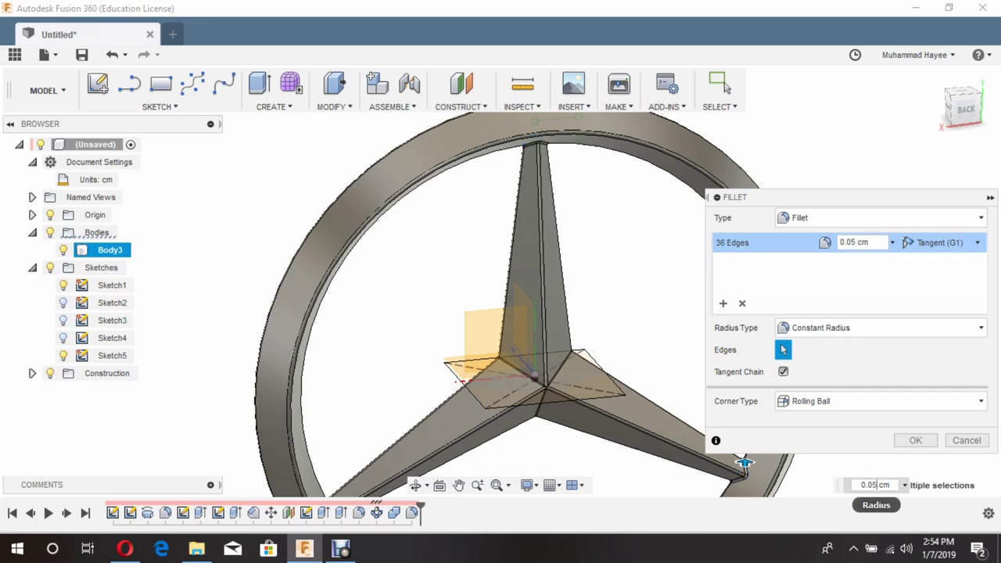
key("Return")
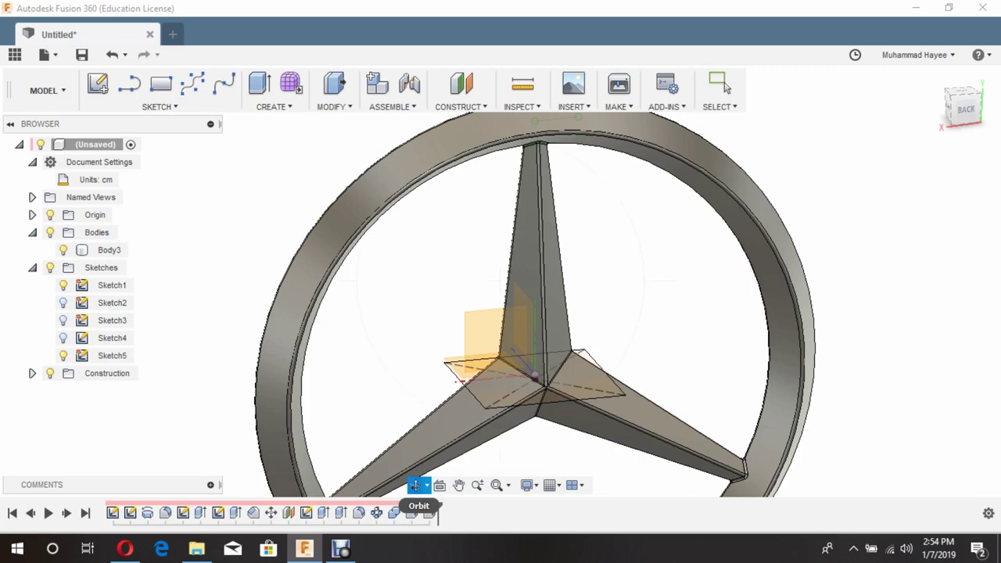
left_click_drag(501, 313, 673, 320)
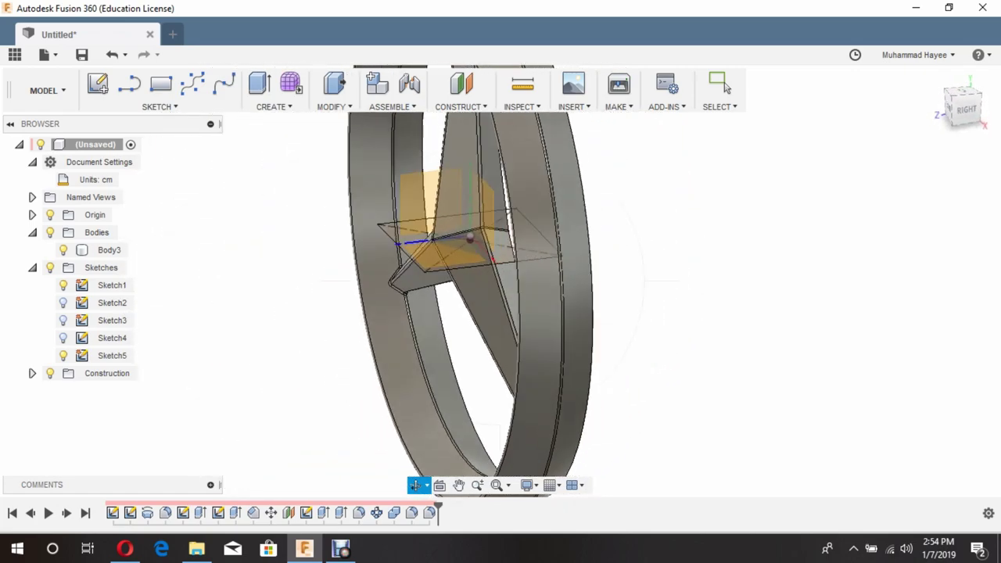
scroll(485, 297, "down", 3)
mouse_move(594, 312)
left_mouse_down()
mouse_move(438, 313)
mouse_move(594, 313)
mouse_move(438, 313)
mouse_move(594, 312)
mouse_move(547, 360)
mouse_move(501, 336)
left_mouse_up()
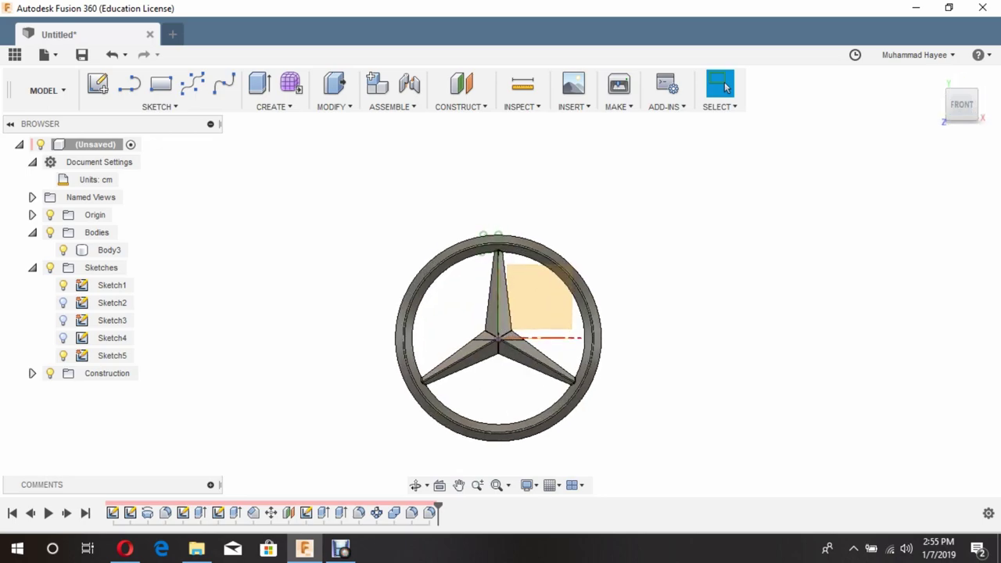
key("F6")
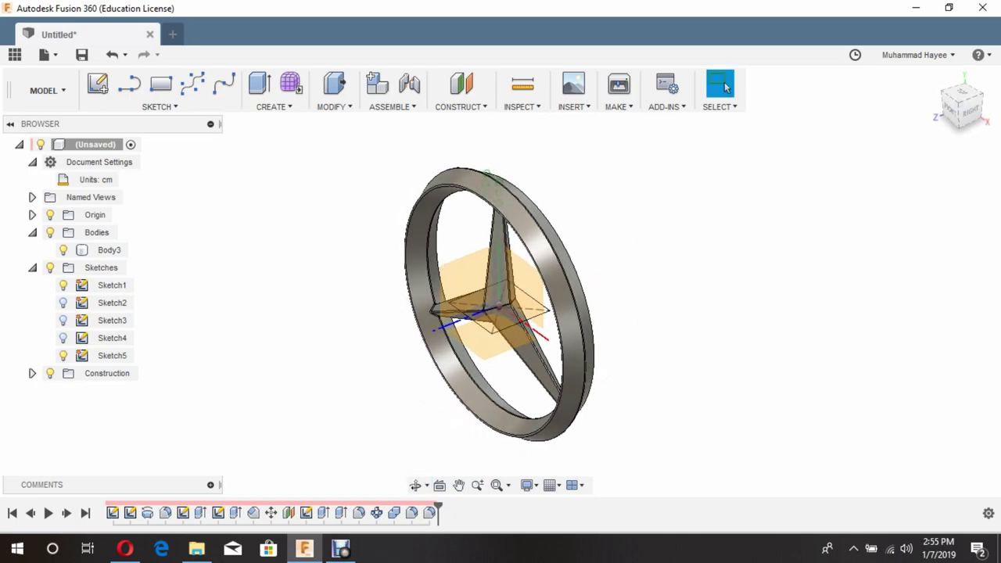
Bring up the Appearance dialog, collapse the sketches list and hide the origin planes and axes
key("a")
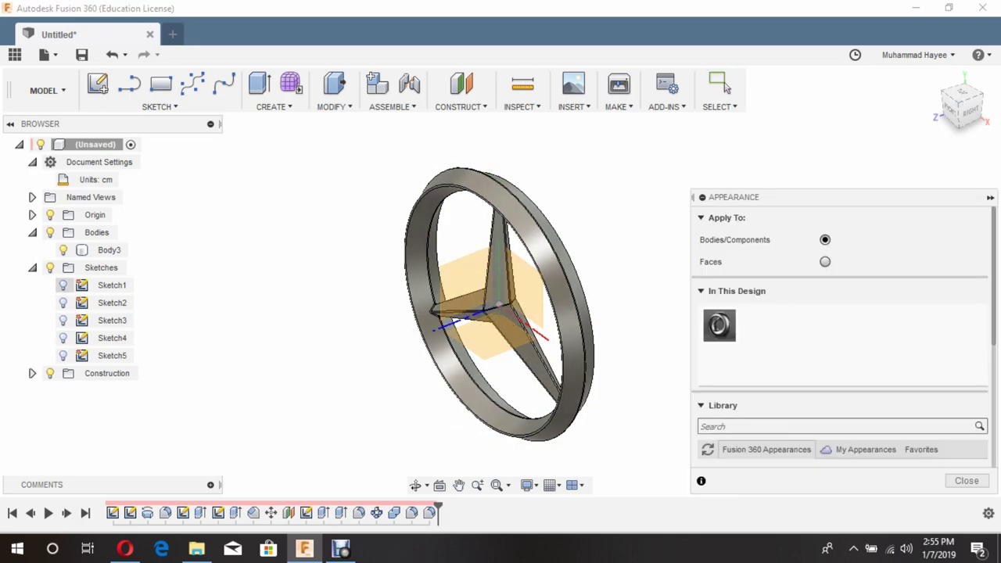
left_click(32, 267)
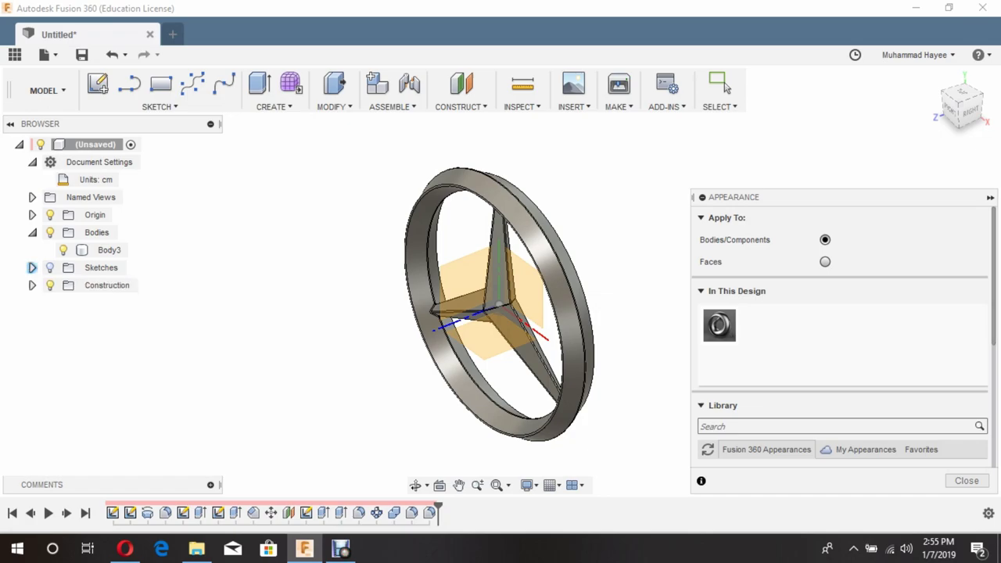
left_click(50, 214)
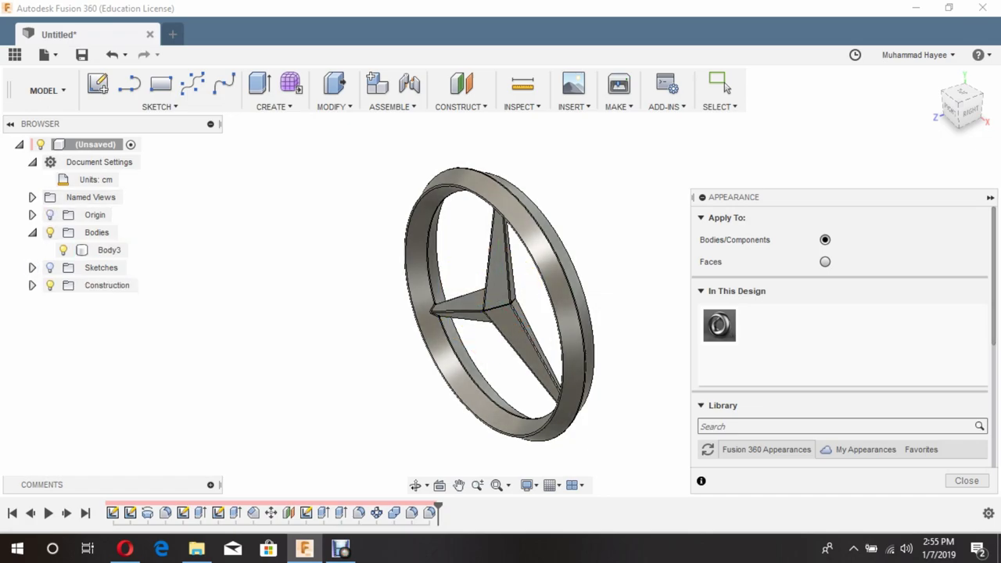
scroll(782, 329, "down", 5)
scroll(782, 329, "down", 1)
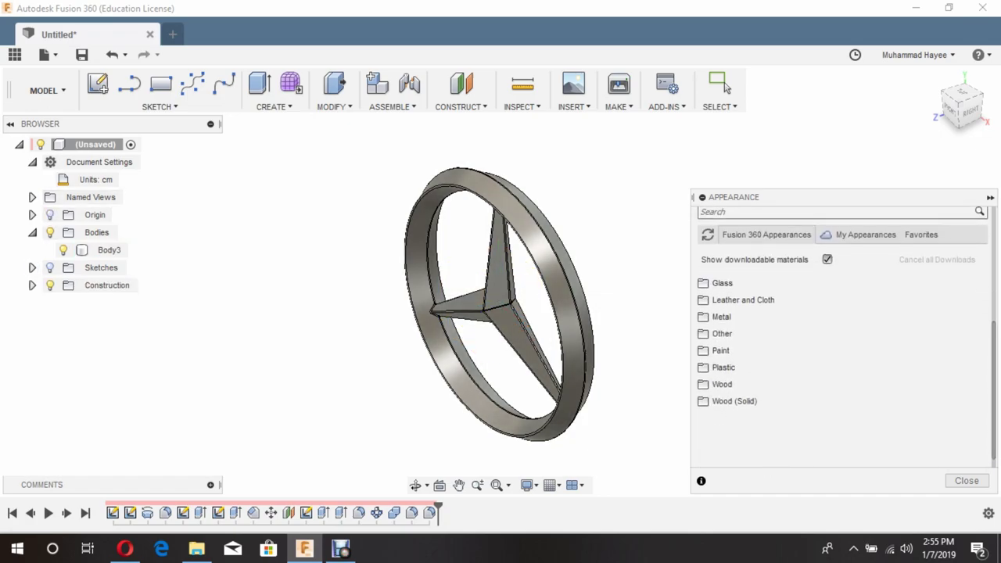
Apply Metal > Aluminum - Polished to Body3 and close the Appearance dialog
left_click(721, 316)
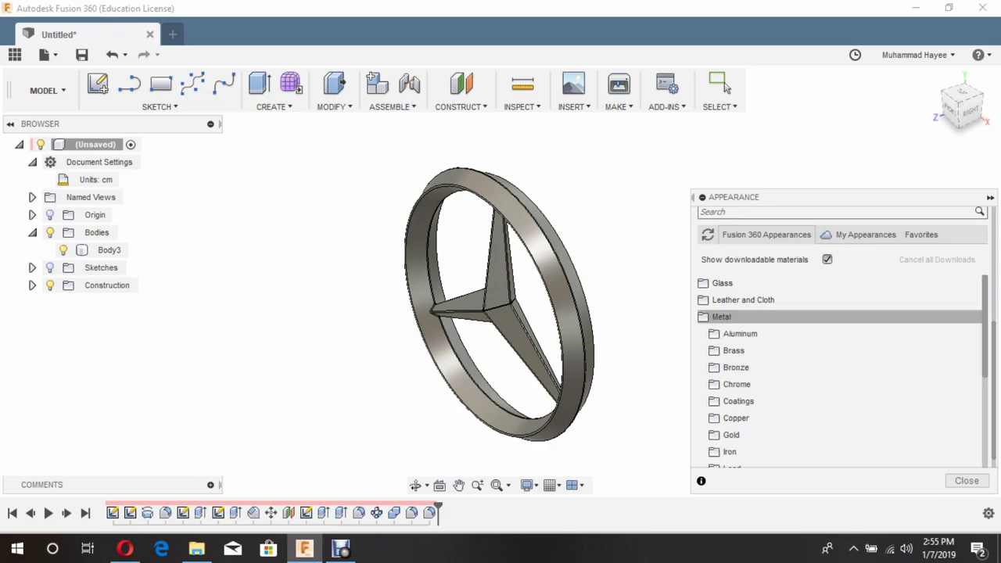
left_click(740, 333)
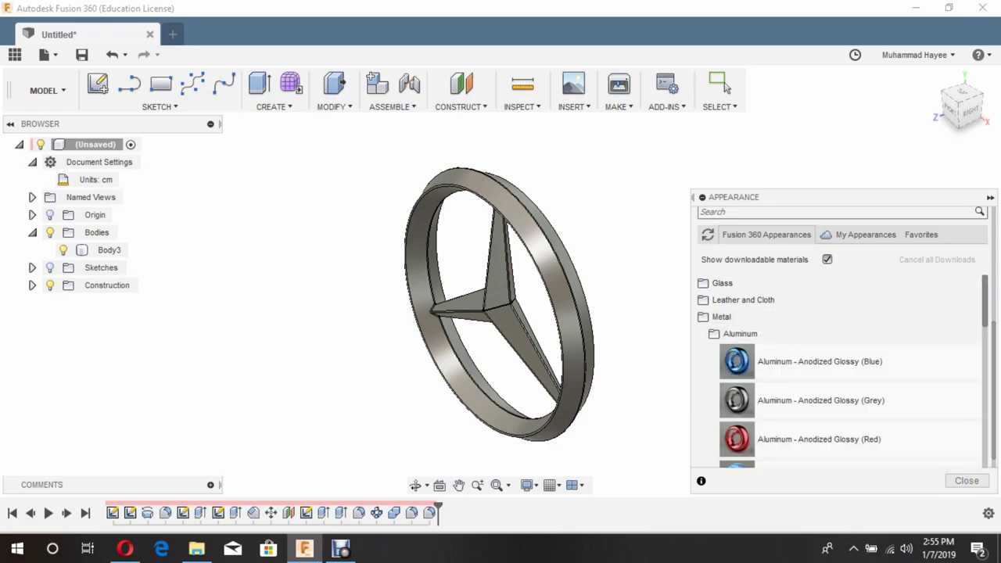
scroll(840, 371, "down", 3)
scroll(841, 371, "down", 1)
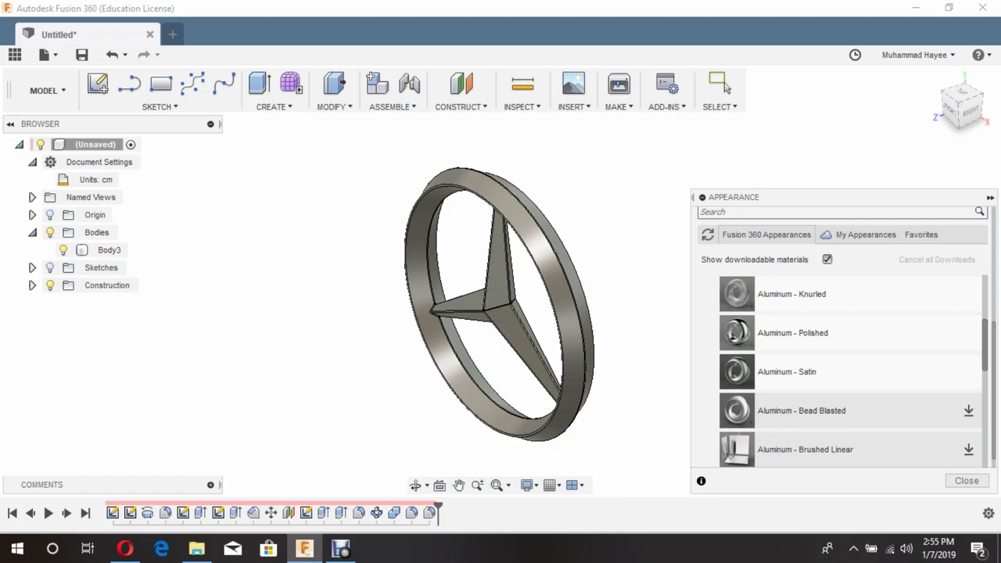
left_click_drag(736, 333, 108, 250)
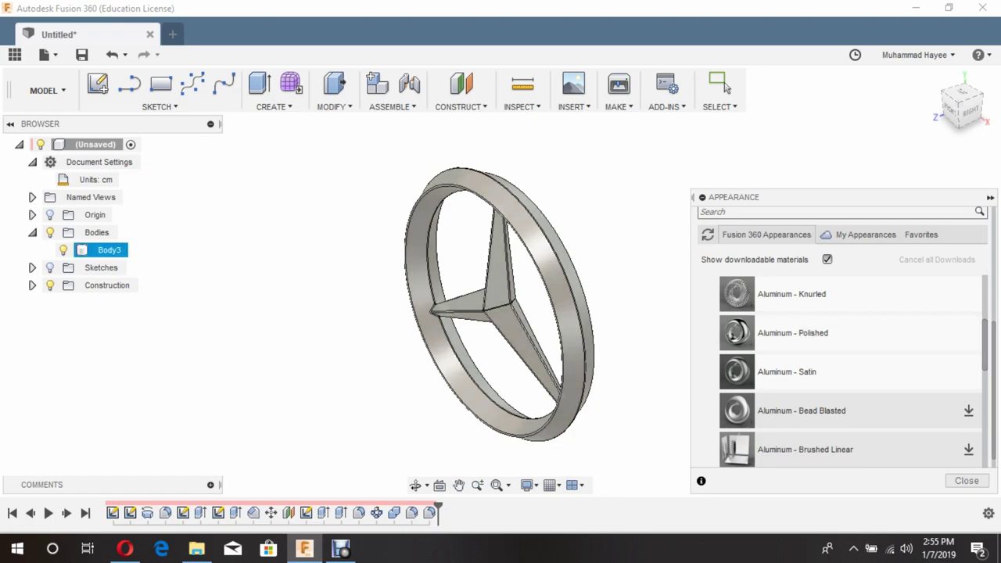
left_click(967, 480)
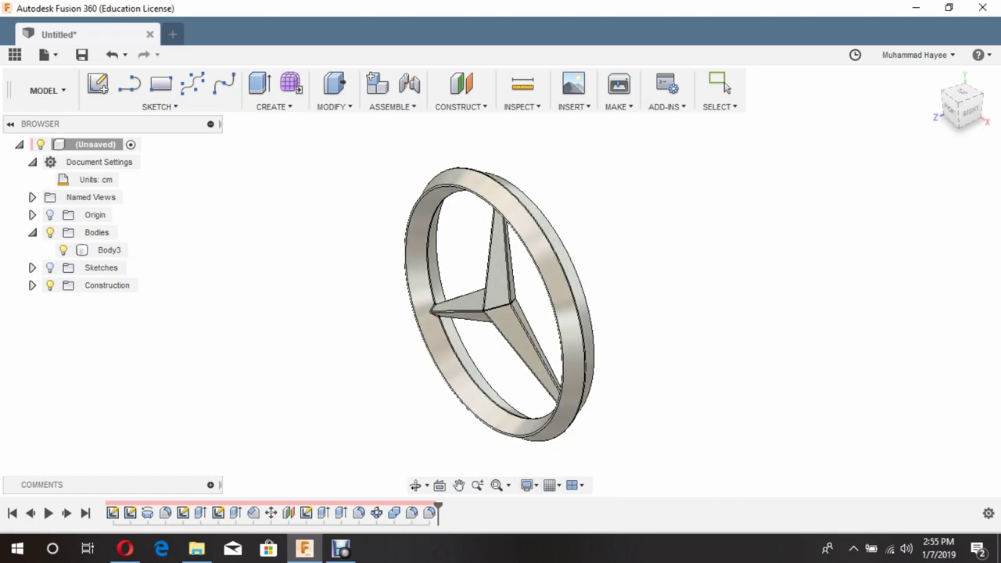
Switch to the Render workspace, then orbit and zoom around the polished aluminum emblem
left_click(47, 90)
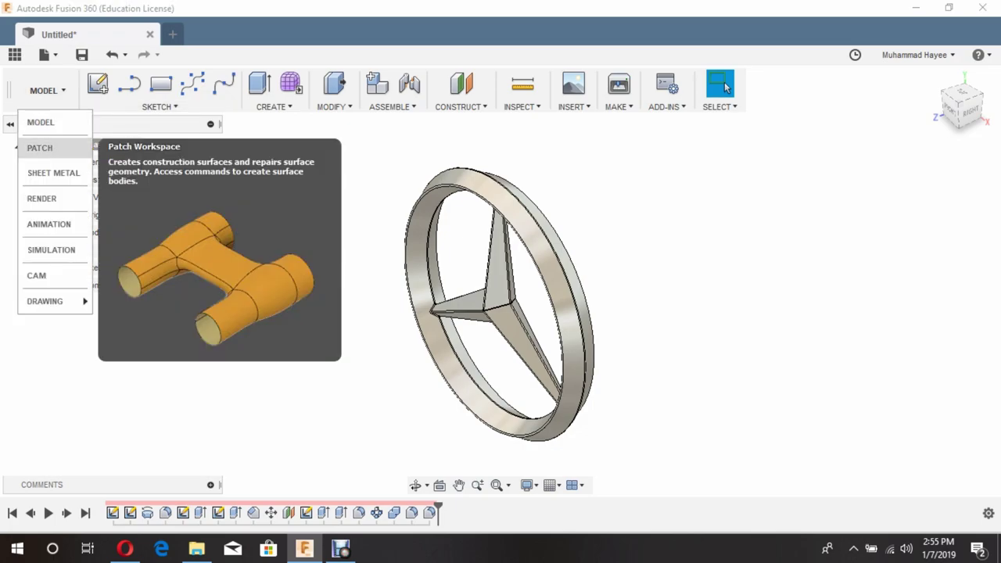
left_click(41, 199)
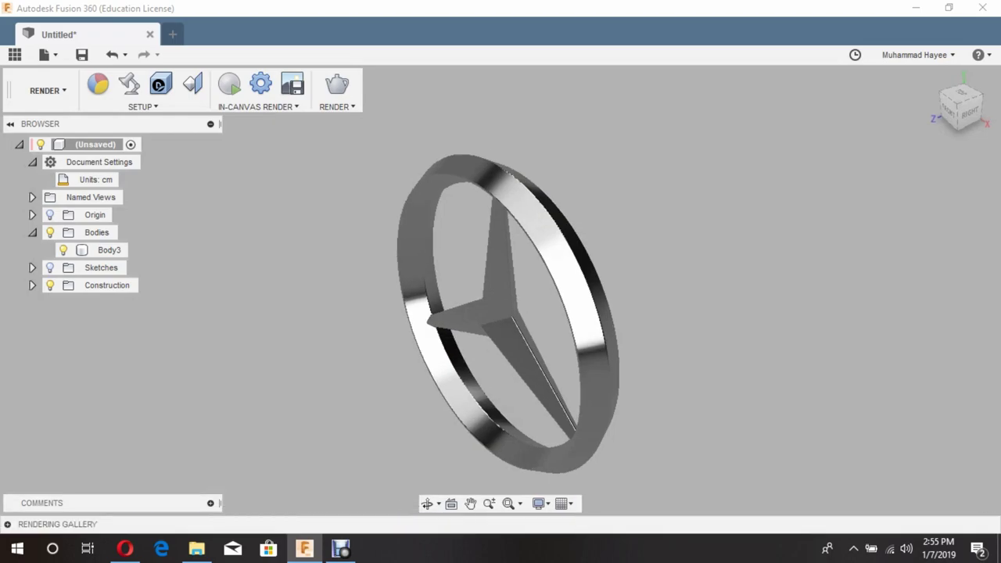
scroll(482, 320, "up", 4)
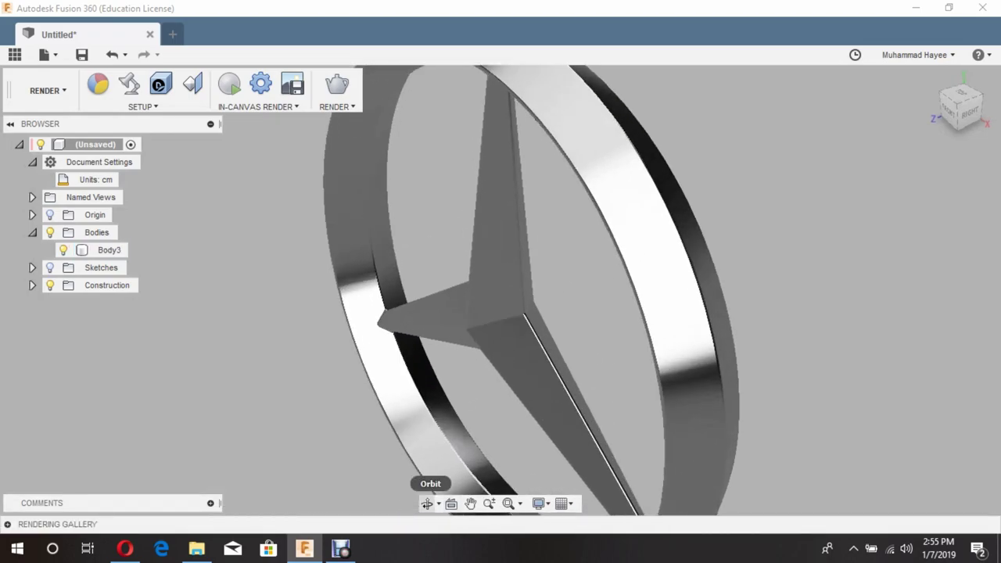
mouse_move(469, 392)
left_mouse_down()
mouse_move(563, 375)
mouse_move(595, 469)
left_mouse_up()
mouse_move(508, 352)
left_mouse_down()
mouse_move(532, 274)
mouse_move(575, 279)
mouse_move(602, 250)
mouse_move(626, 281)
mouse_move(649, 285)
left_mouse_up()
scroll(501, 289, "down", 5)
scroll(500, 289, "down", 5)
scroll(501, 289, "down", 3)
middle_click_drag(649, 285, 673, 278, "shift")
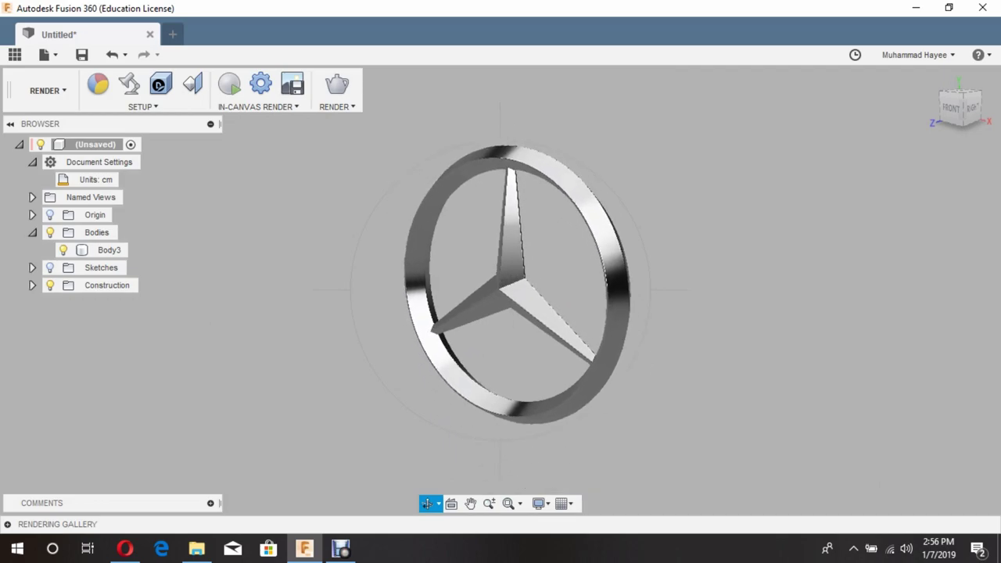